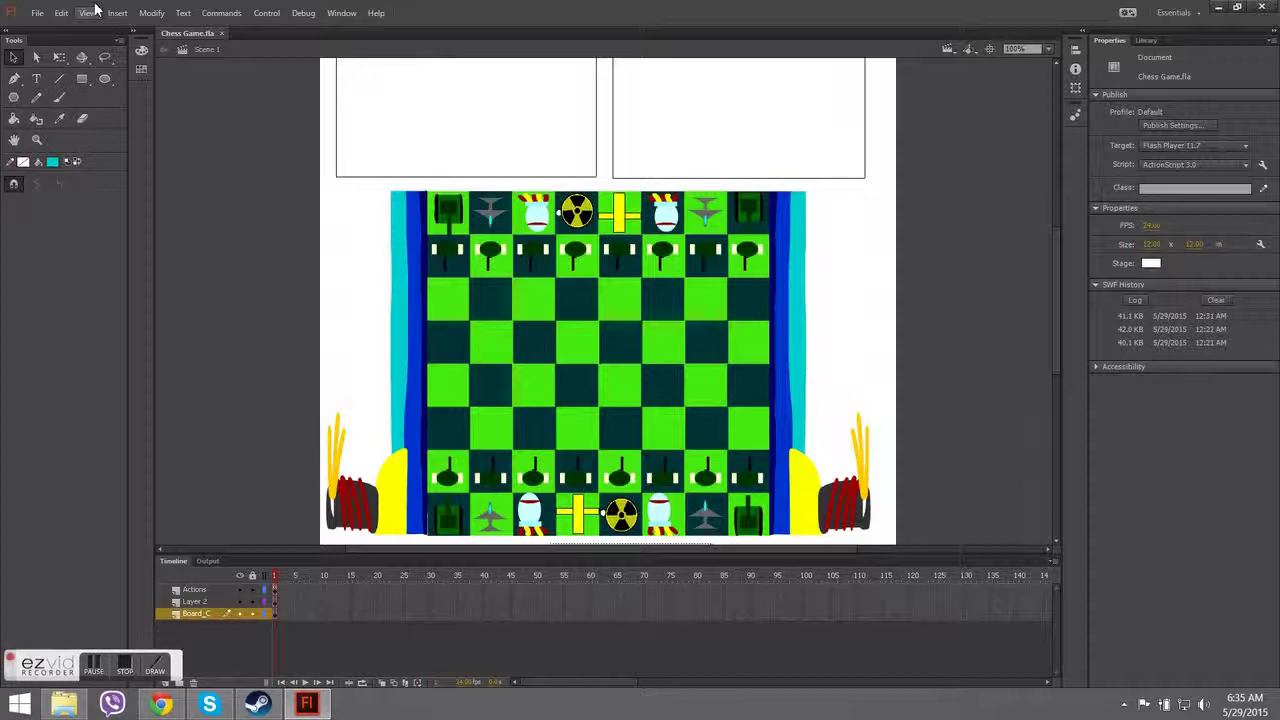
# Create a new ActionScript 3.0 document 10 inches wide and 10 inches high.
pyautogui.click(37, 12)
pyautogui.click(48, 26)
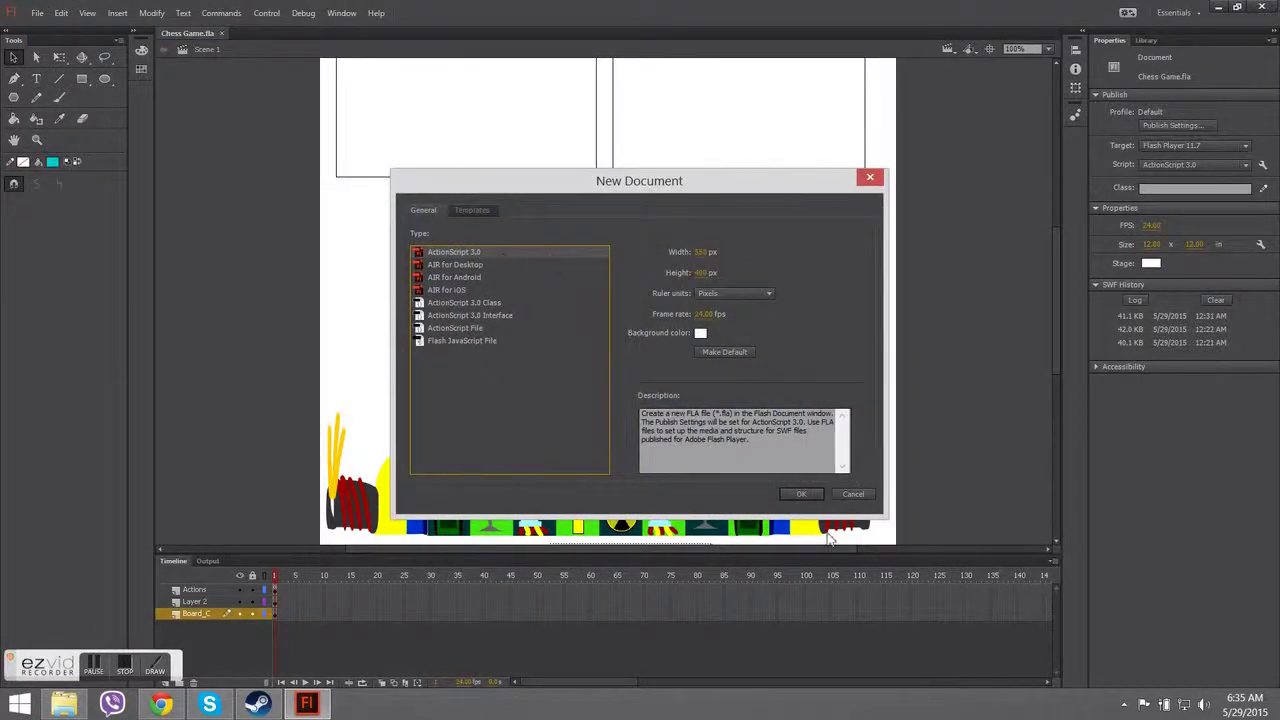
pyautogui.click(711, 254)
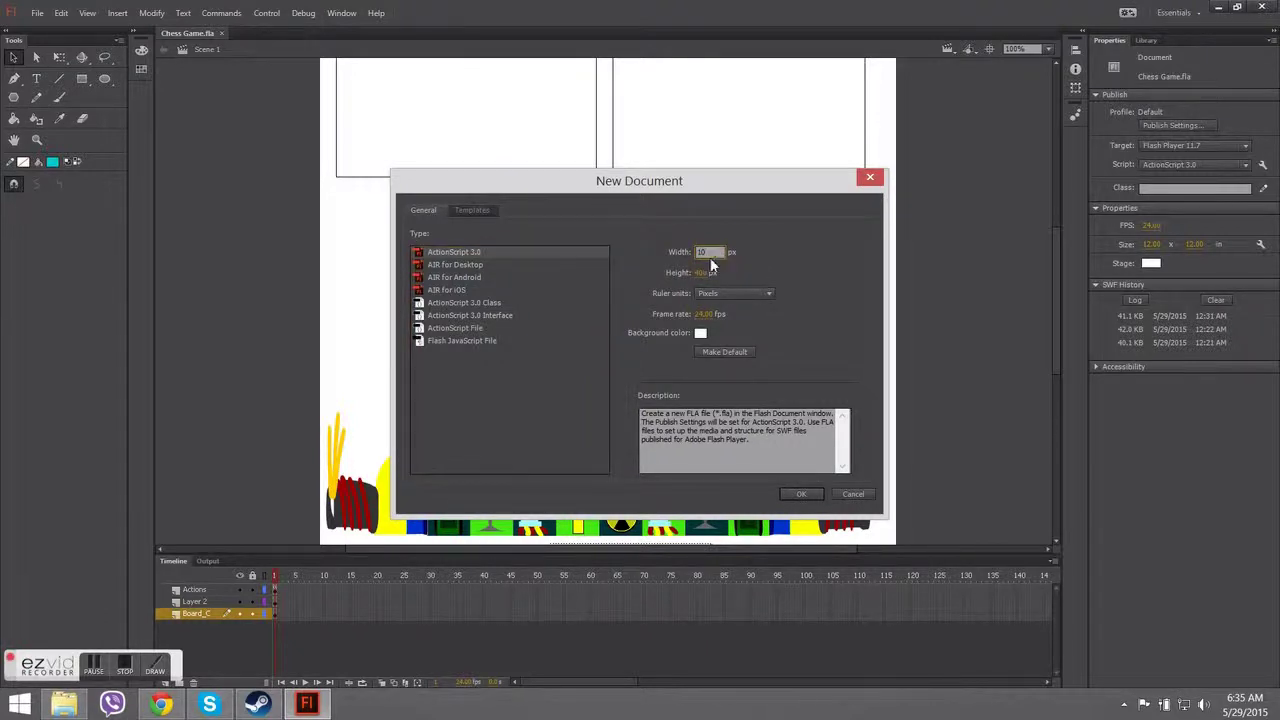
pyautogui.write('10')
pyautogui.click(708, 274)
pyautogui.write('10')
pyautogui.click(710, 253)
pyautogui.click(724, 292)
pyautogui.click(726, 306)
pyautogui.click(708, 272)
pyautogui.click(786, 494)
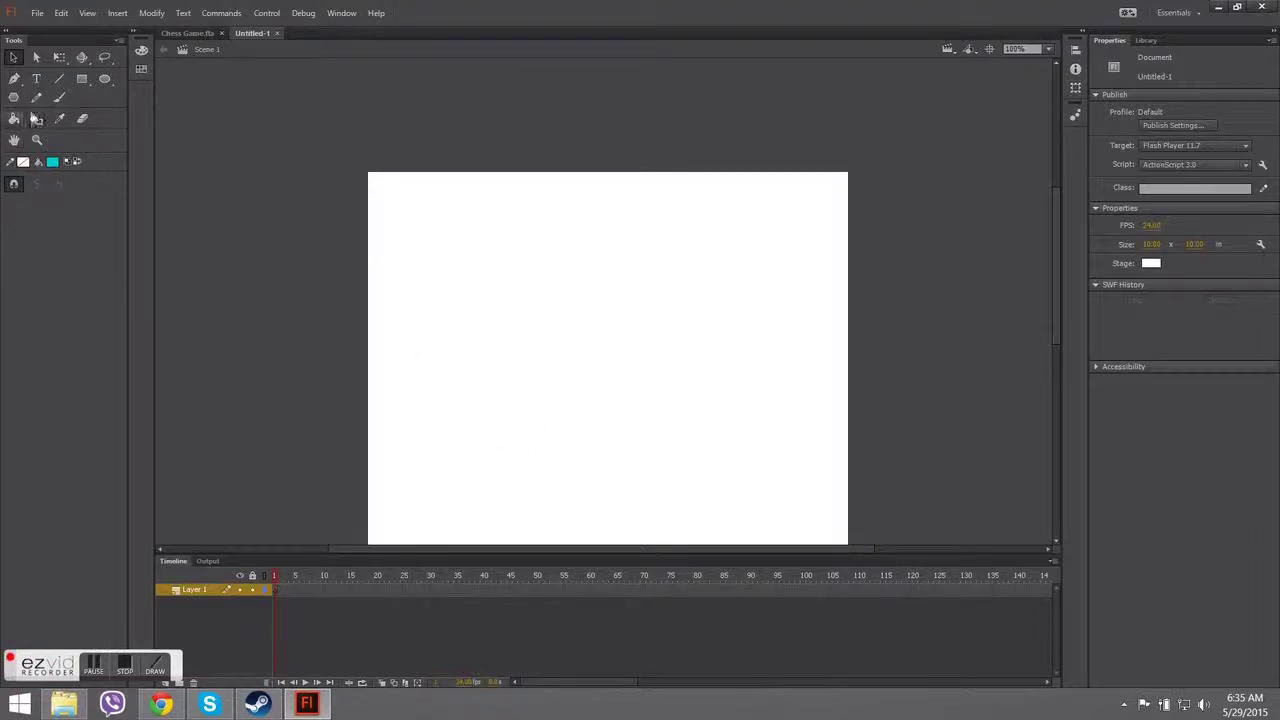
# Draw a borderless cyan square near the stage's upper-left corner and a green rectangle against its right edge.
pyautogui.click(82, 79)
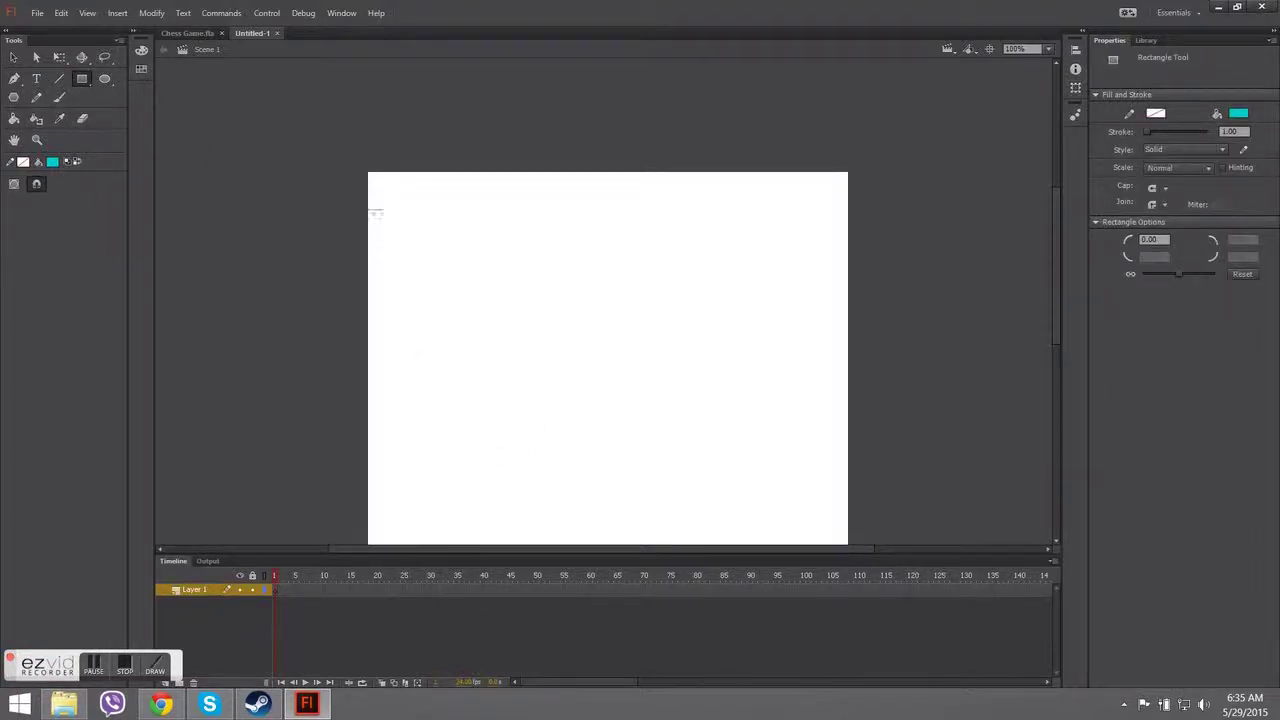
pyautogui.moveTo(420, 202); pyautogui.dragTo(468, 250)
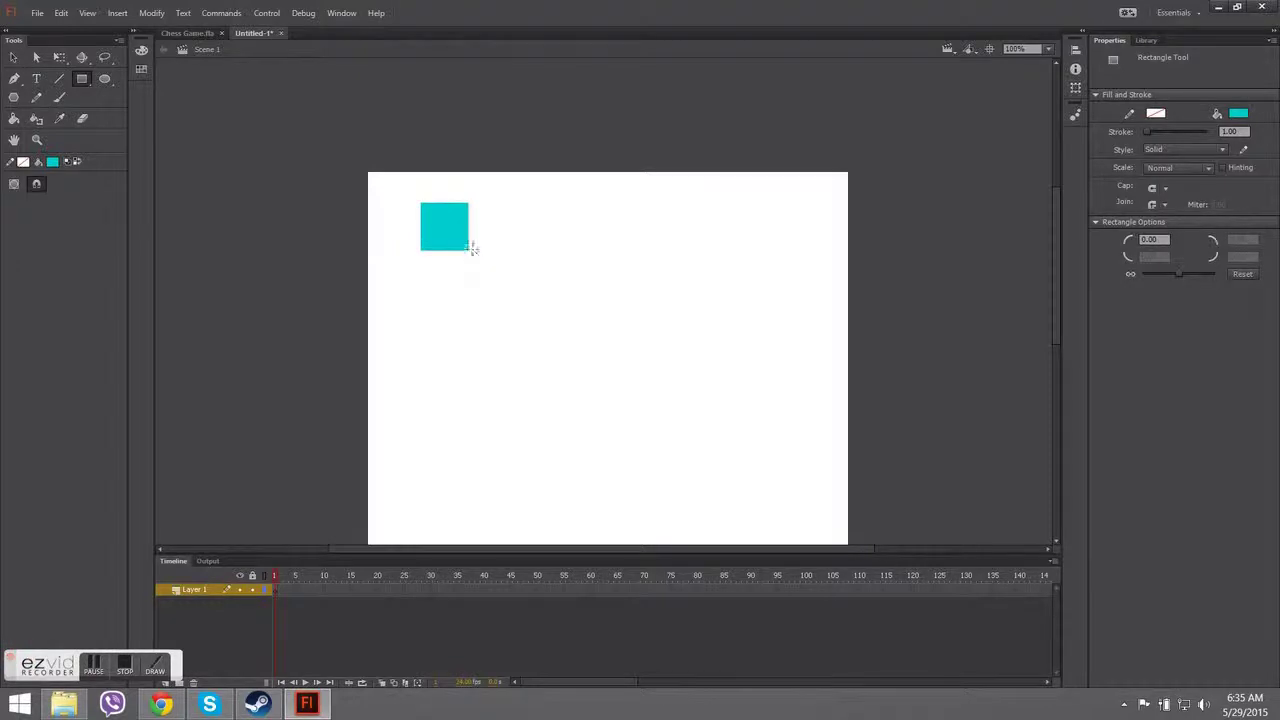
pyautogui.click(52, 162)
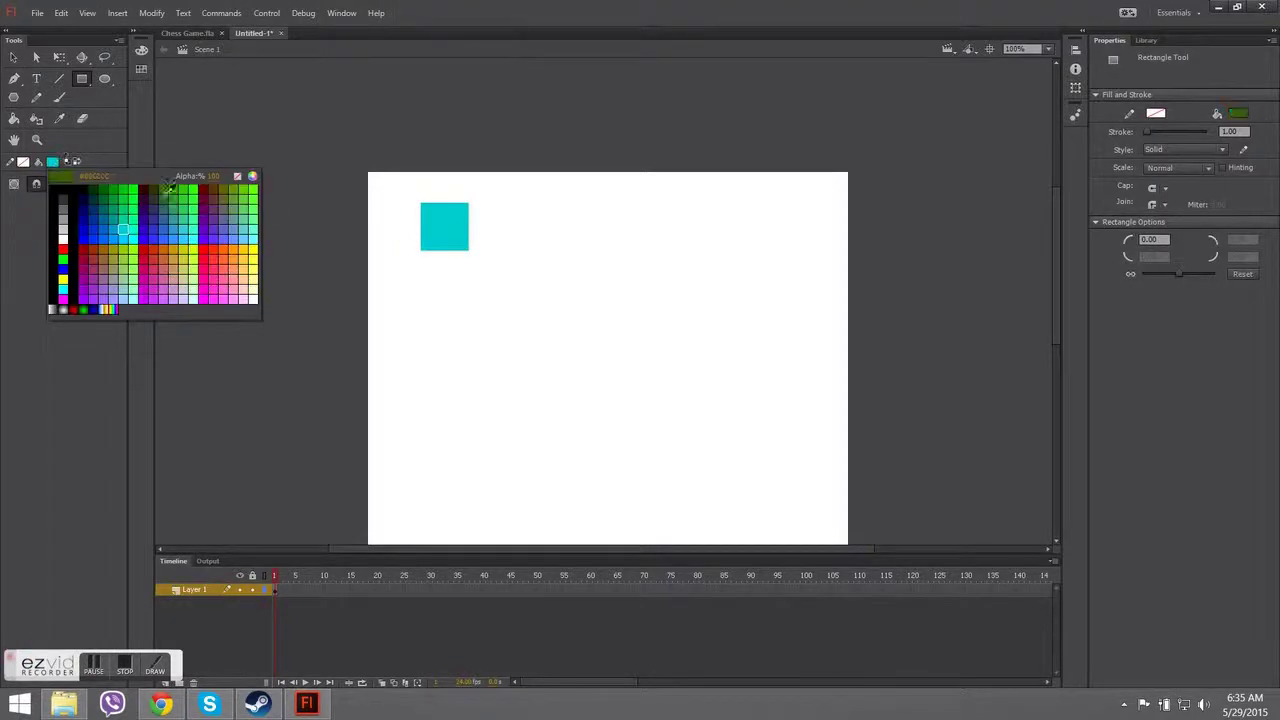
pyautogui.click(112, 194)
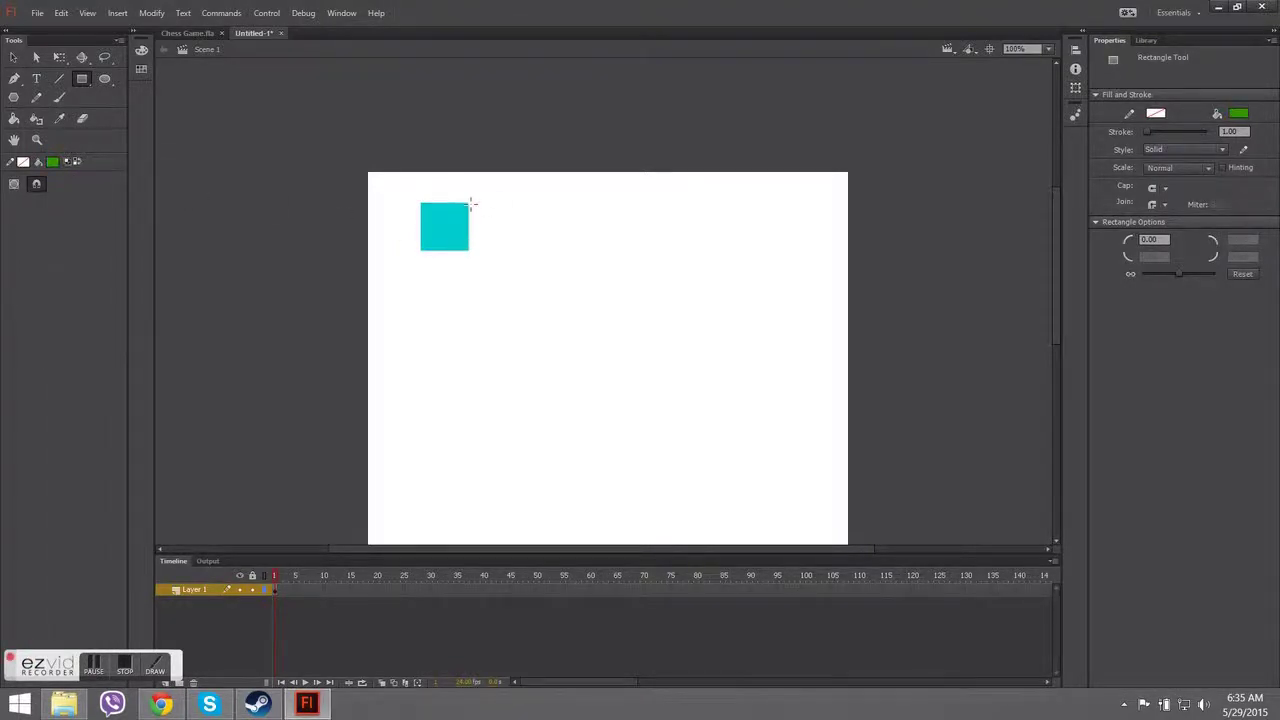
pyautogui.moveTo(468, 203); pyautogui.dragTo(480, 245)
pyautogui.click(13, 57)
pyautogui.click(429, 234)
pyautogui.press('Escape')
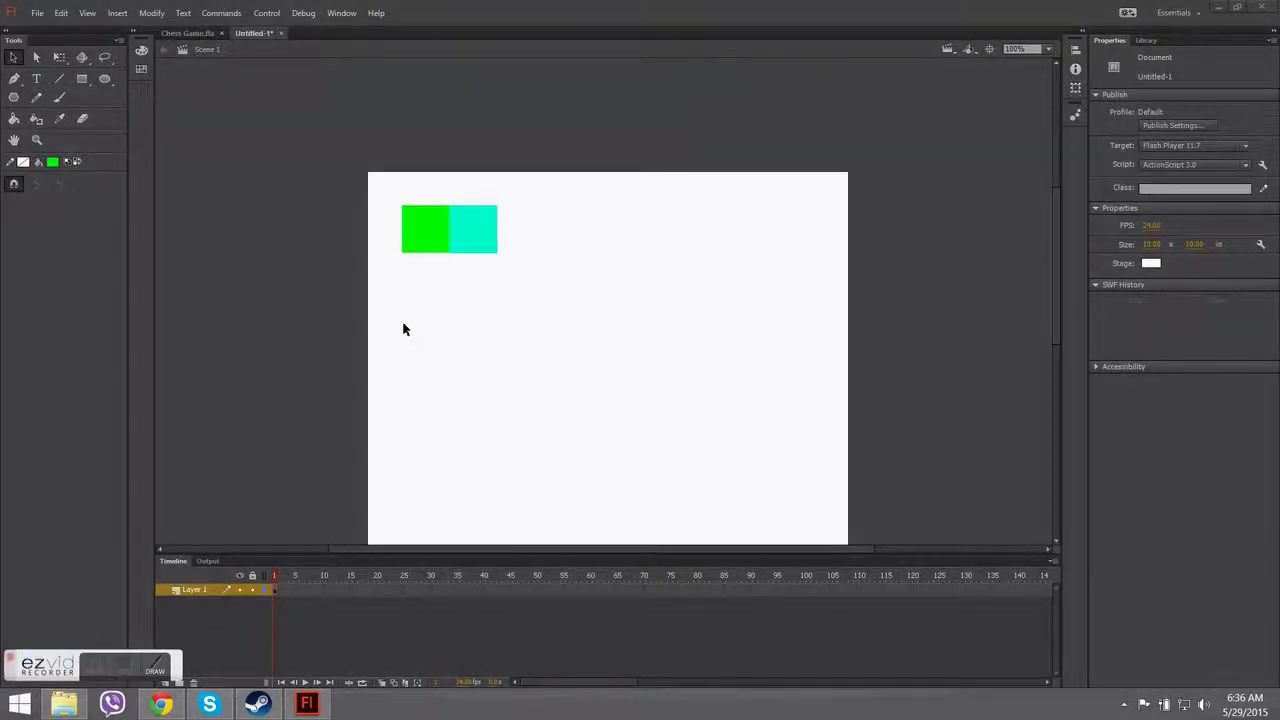
# Duplicate the green and cyan squares and place the copies at the right end, extending the row to four alternating squares.
pyautogui.click(434, 248)
pyautogui.hotkey('ctrl', 'v')
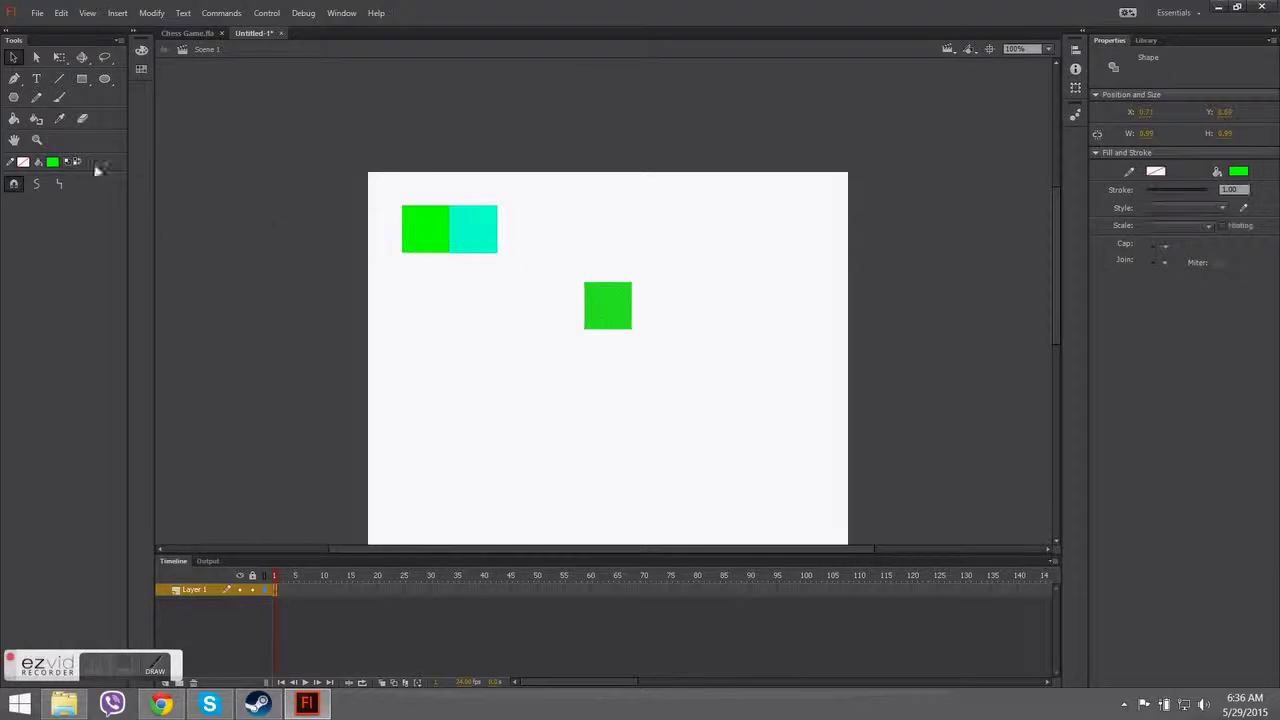
pyautogui.moveTo(626, 305); pyautogui.dragTo(521, 240)
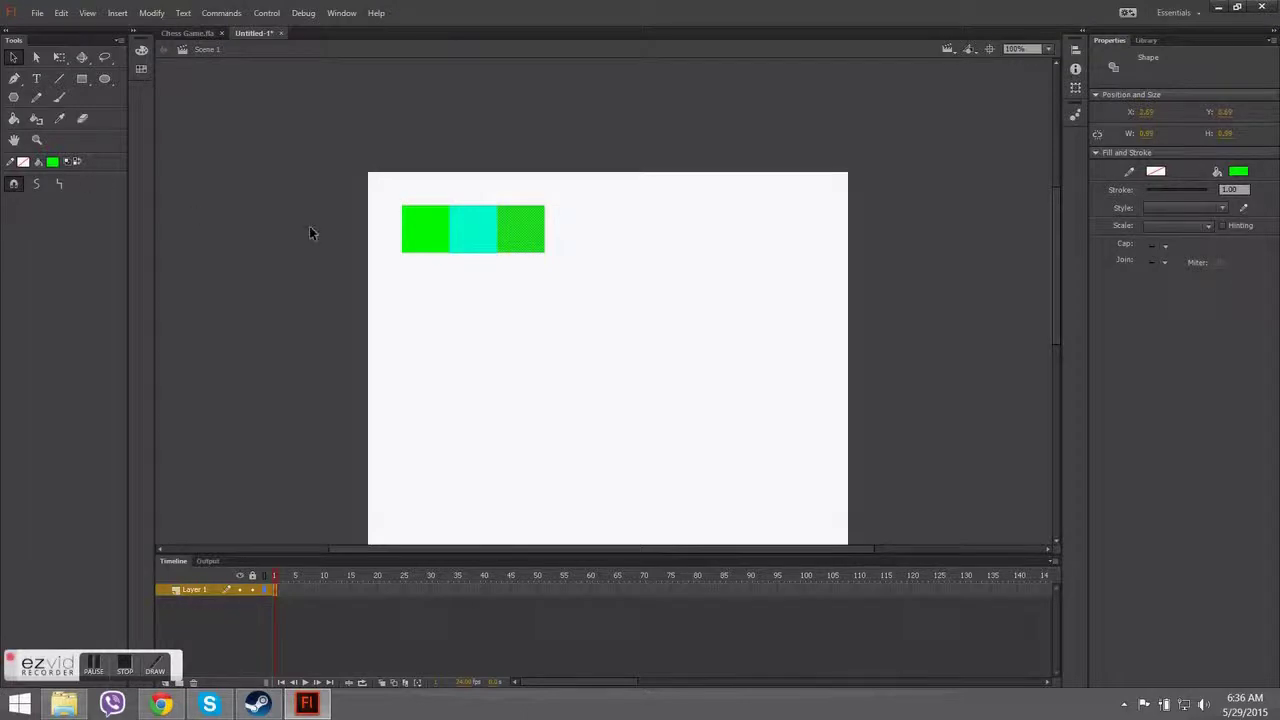
pyautogui.click(462, 232)
pyautogui.hotkey('ctrl', 'c')
pyautogui.hotkey('ctrl', 'v')
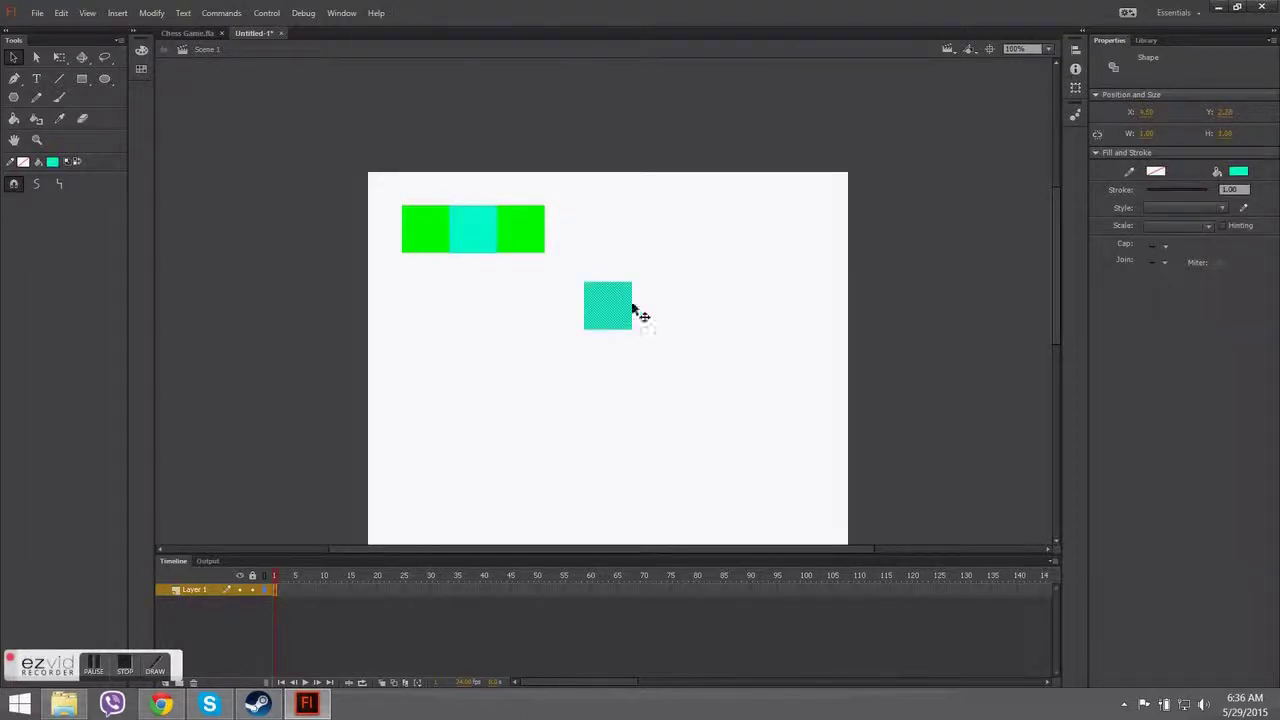
pyautogui.moveTo(605, 292); pyautogui.dragTo(574, 244)
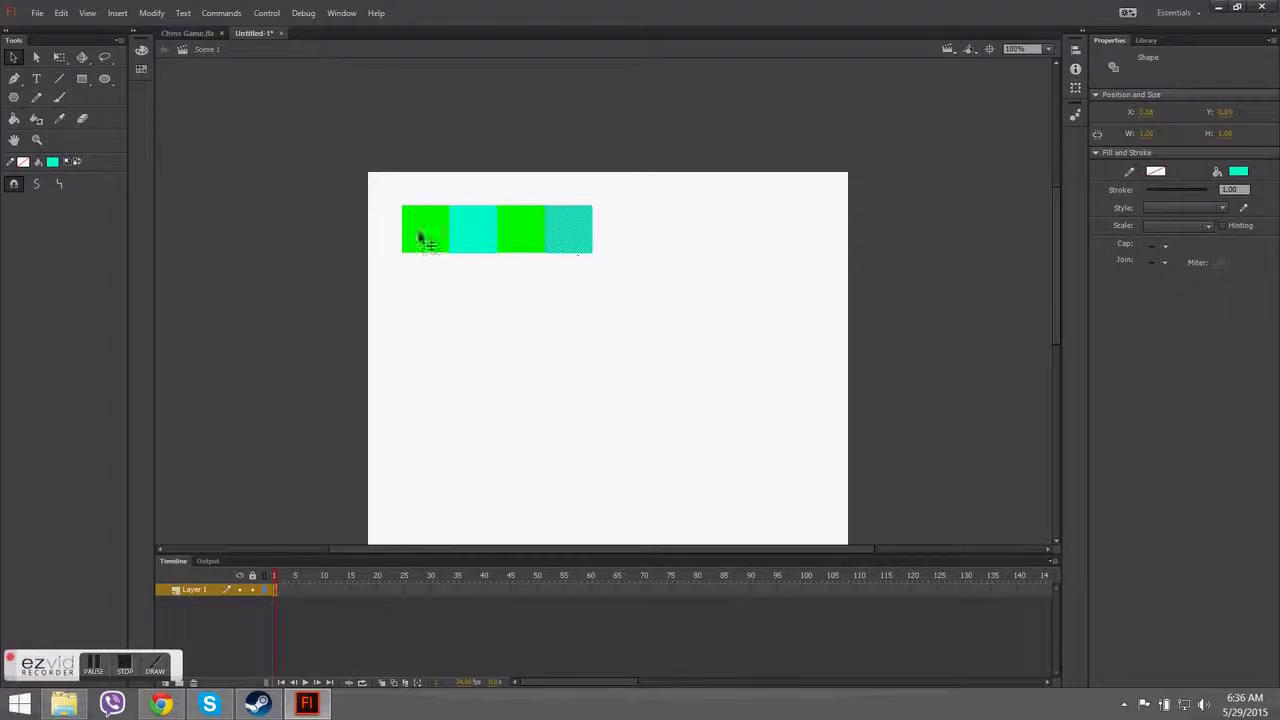
# Copy a green square and place the duplicate as the fifth square of the row.
pyautogui.click(524, 240)
pyautogui.hotkey('ctrl', 'c')
pyautogui.hotkey('ctrl', 'v')
pyautogui.moveTo(623, 331); pyautogui.dragTo(629, 251)
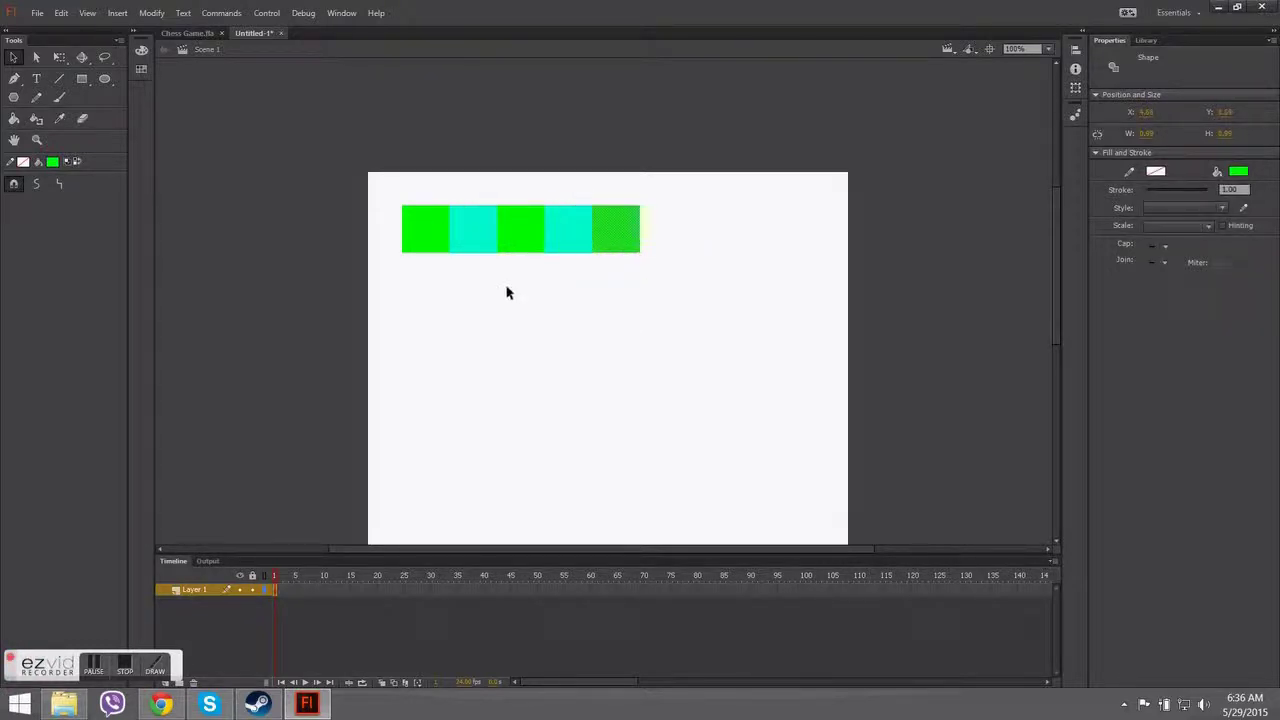
# Add a duplicated cyan square and a duplicated green square as the sixth and seventh squares of the row.
pyautogui.hotkey('ctrl', 'v')
pyautogui.moveTo(594, 303); pyautogui.dragTo(463, 307)
pyautogui.click(575, 239)
pyautogui.hotkey('ctrl', 'c')
pyautogui.hotkey('ctrl', 'v')
pyautogui.moveTo(582, 301); pyautogui.dragTo(646, 242)
pyautogui.moveTo(512, 312); pyautogui.dragTo(730, 238)
pyautogui.click(730, 238)
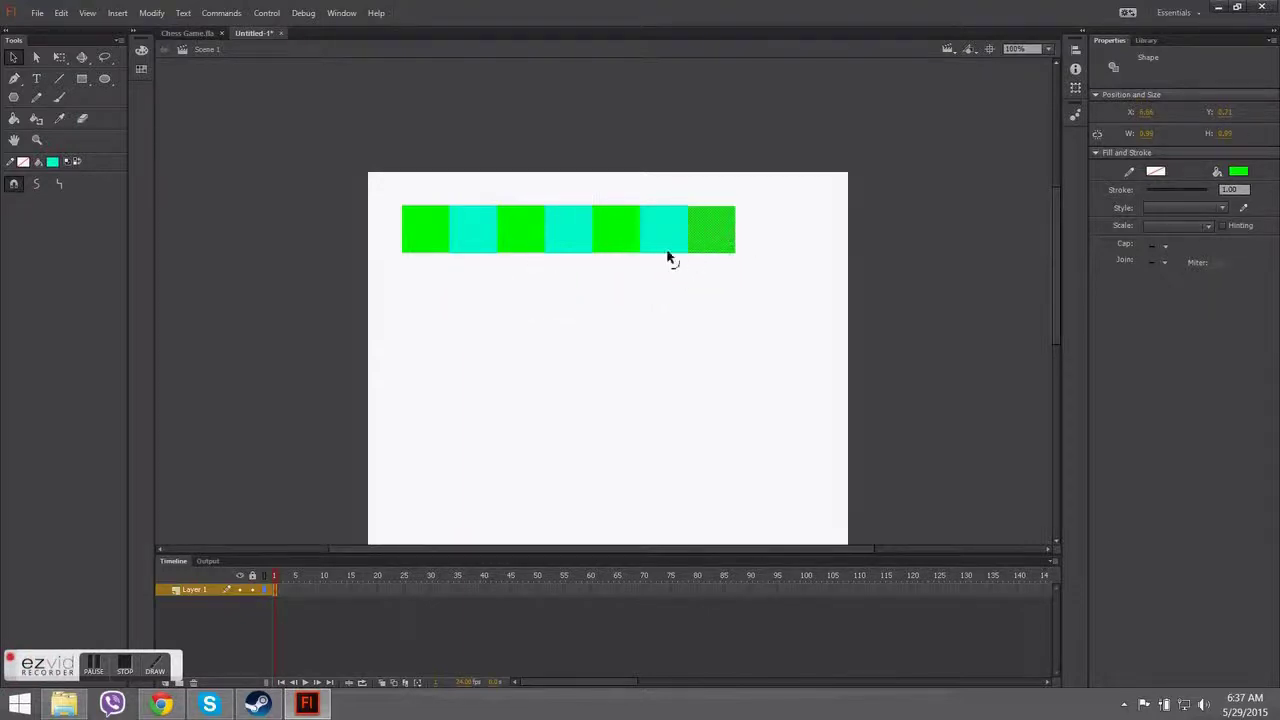
# Complete the eight-square row by placing a copy of the cyan square at its right end.
pyautogui.click(520, 228)
pyautogui.click(585, 240)
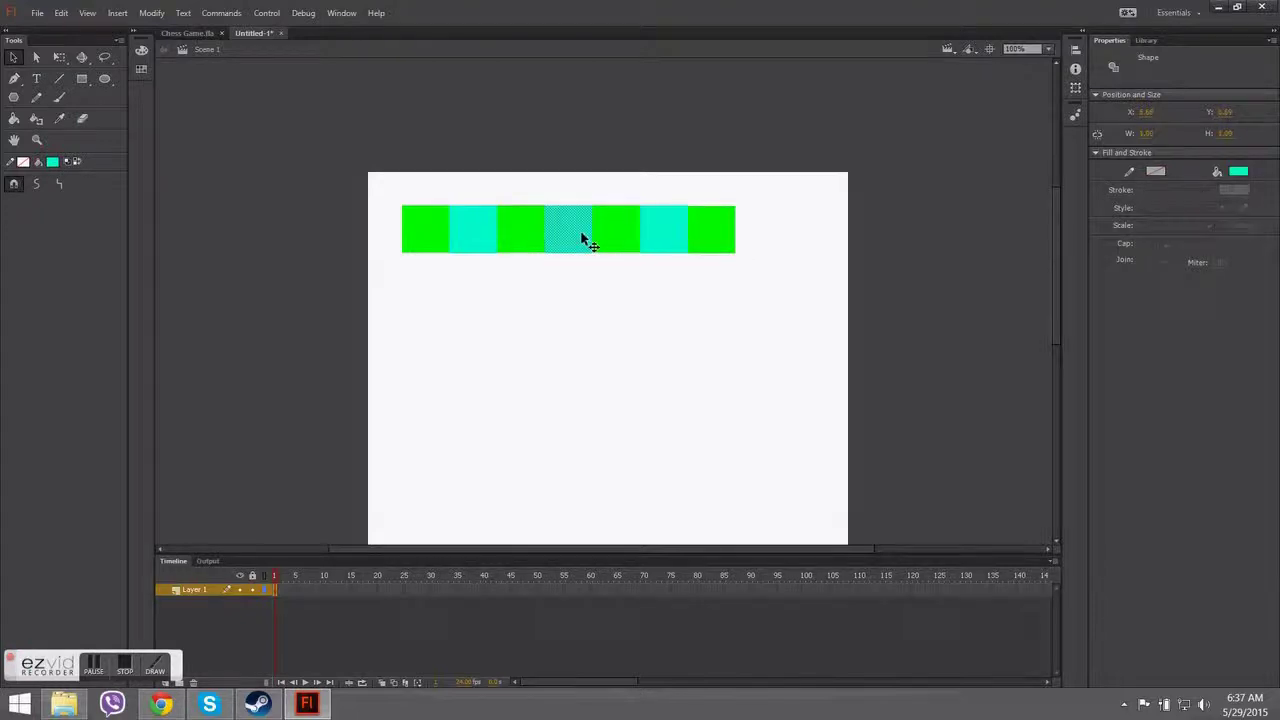
pyautogui.hotkey('ctrl', 'v')
pyautogui.moveTo(612, 296); pyautogui.dragTo(757, 236)
# Duplicate the whole eight-square row and place the copy directly beneath the first row.
pyautogui.moveTo(381, 320); pyautogui.dragTo(802, 188)
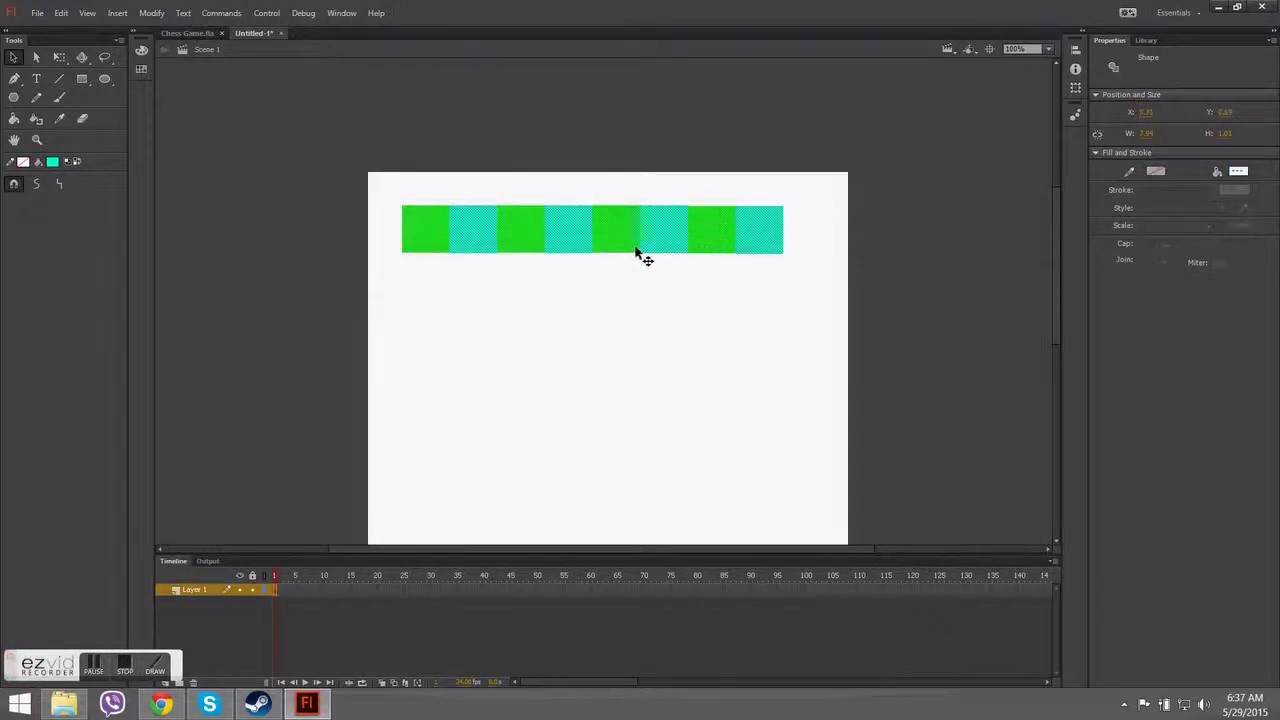
pyautogui.hotkey('ctrl', 'c')
pyautogui.hotkey('ctrl', 'v')
pyautogui.moveTo(592, 318); pyautogui.dragTo(577, 290)
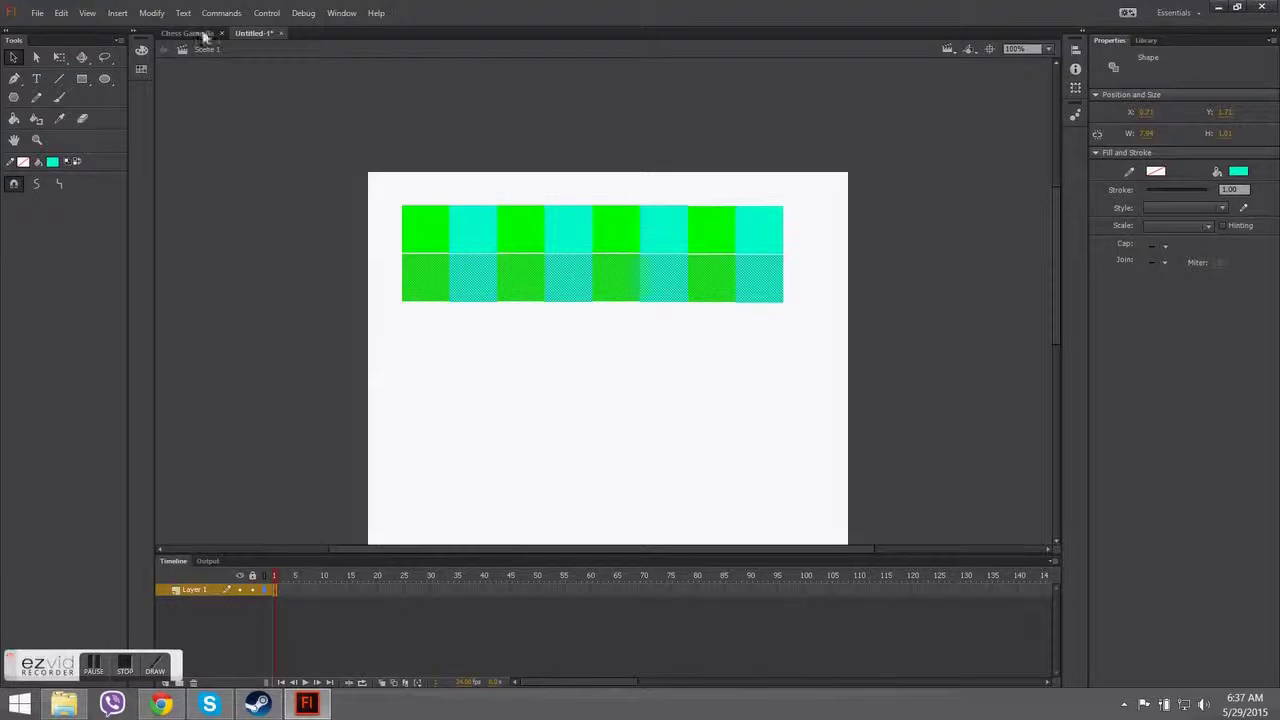
# Flip the second row horizontally so its colours alternate with the first row.
pyautogui.click(151, 12)
pyautogui.moveTo(183, 197)
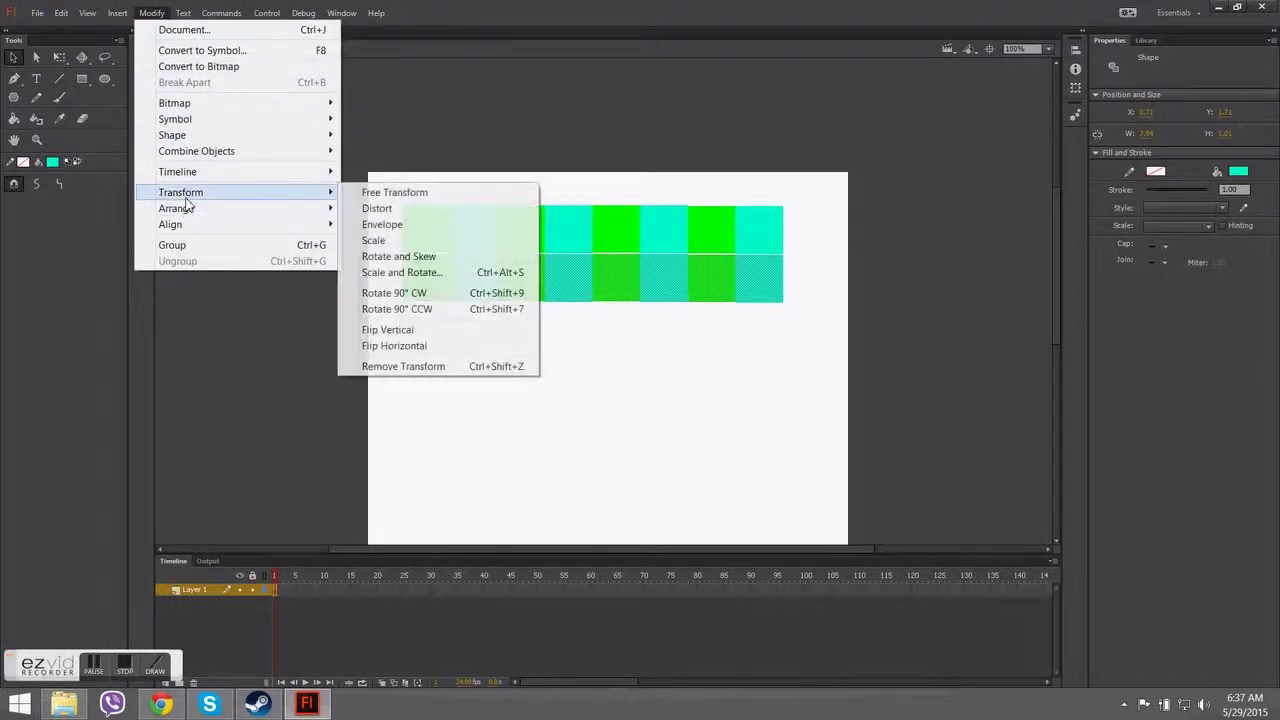
pyautogui.click(432, 347)
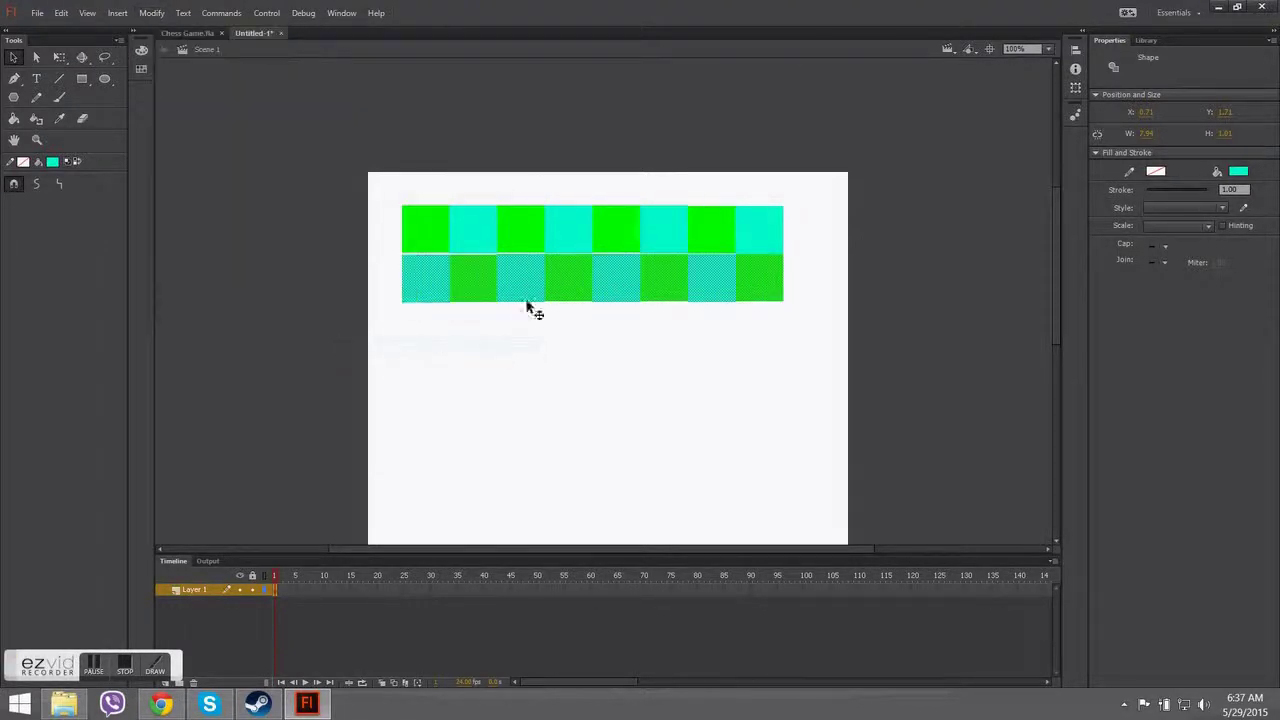
pyautogui.click(523, 349)
# Duplicate the two finished rows and fit the copy flush beneath them as the third and fourth rows.
pyautogui.moveTo(334, 378); pyautogui.dragTo(720, 168)
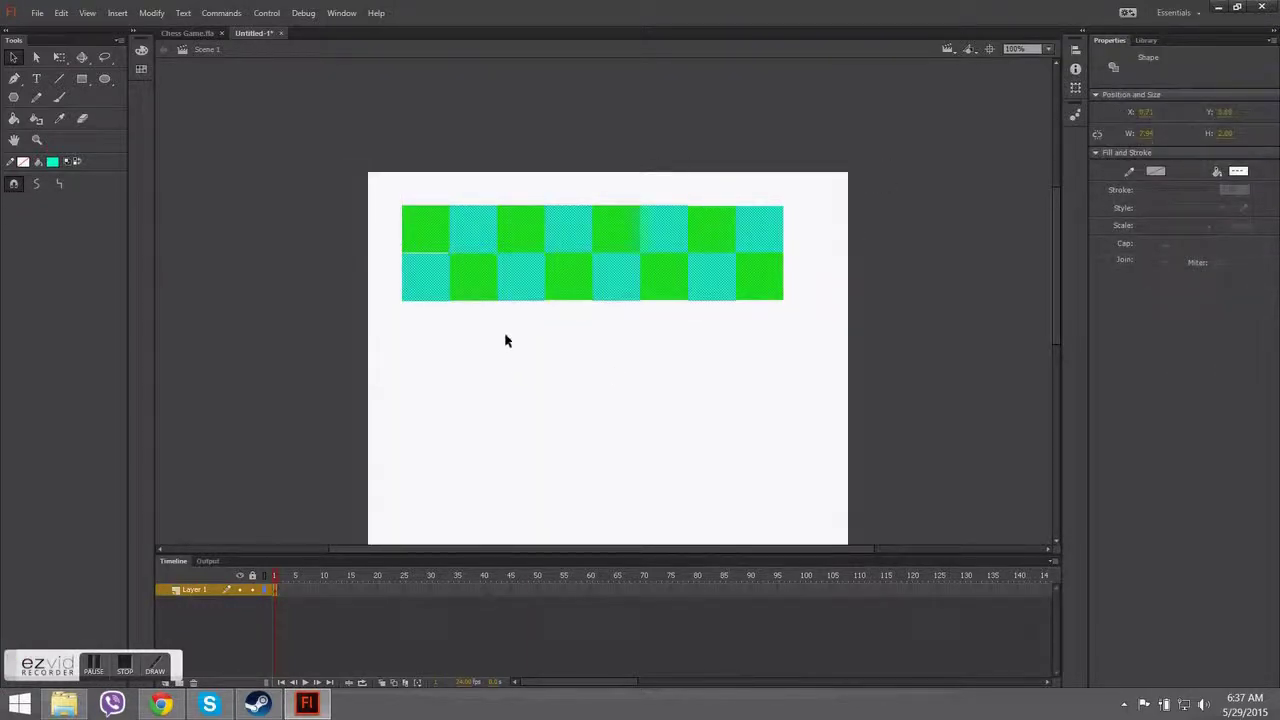
pyautogui.moveTo(586, 298); pyautogui.dragTo(585, 376)
pyautogui.press('Up')
pyautogui.press('Up')
pyautogui.click(560, 452)
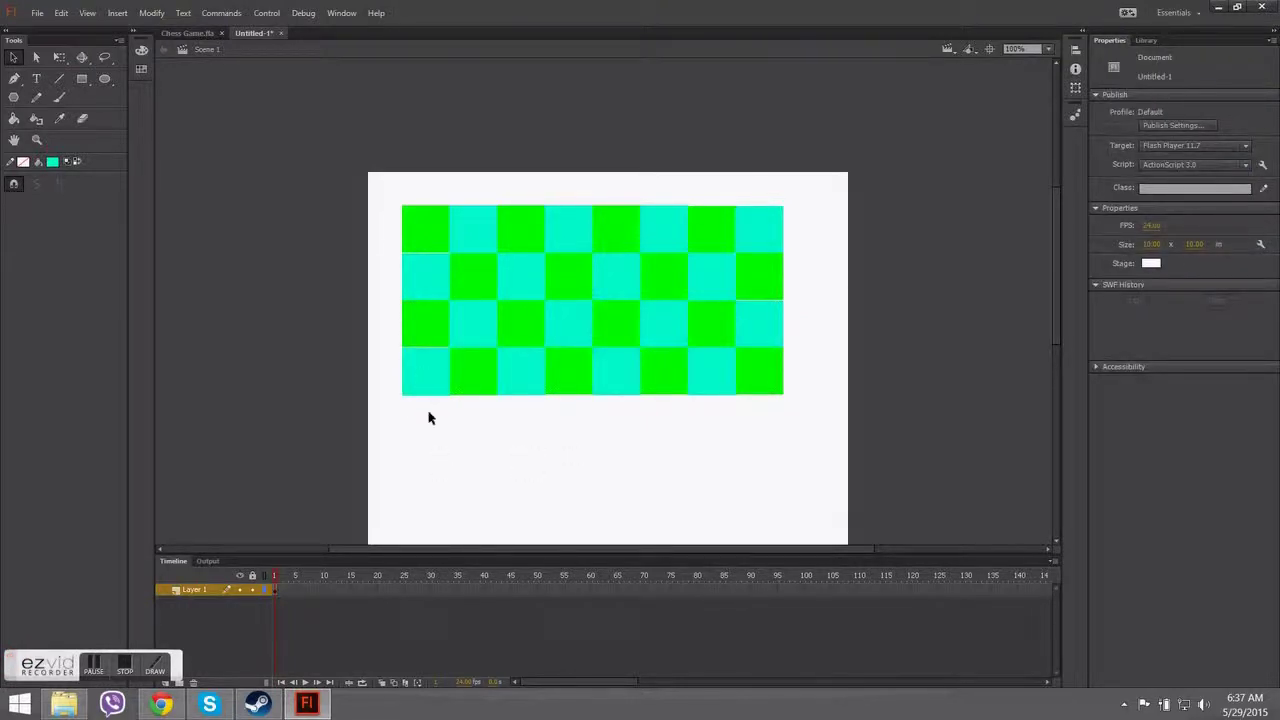
# Paste another copy of the two rows and place it beneath the fourth row.
pyautogui.hotkey('ctrl', 'v')
pyautogui.moveTo(590, 330); pyautogui.dragTo(574, 467)
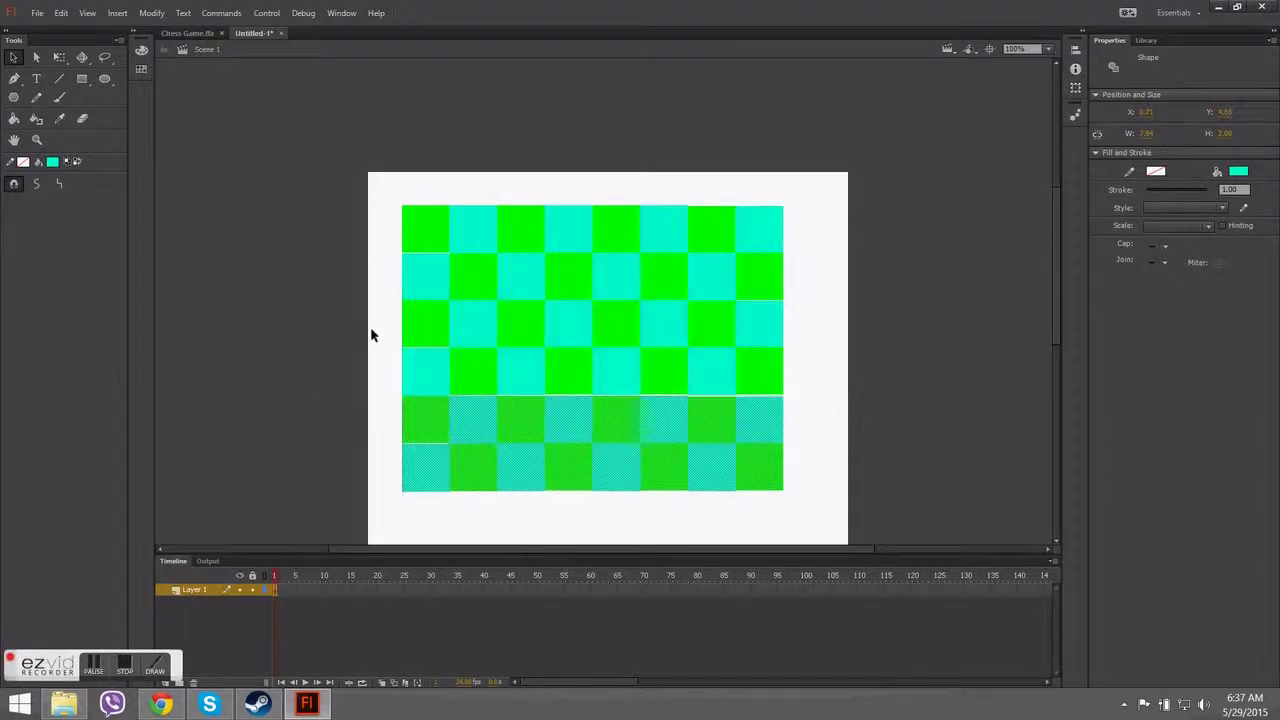
# Flip the pasted fifth and sixth rows horizontally.
pyautogui.click(151, 12)
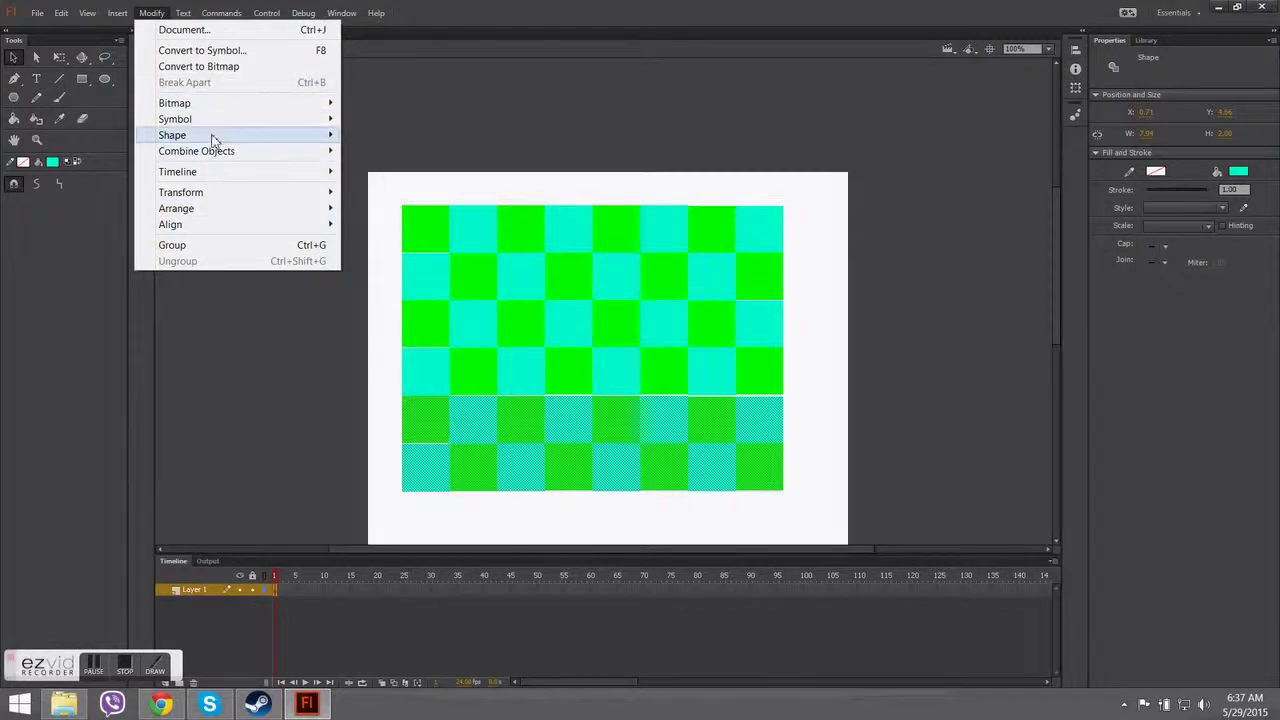
pyautogui.moveTo(209, 193)
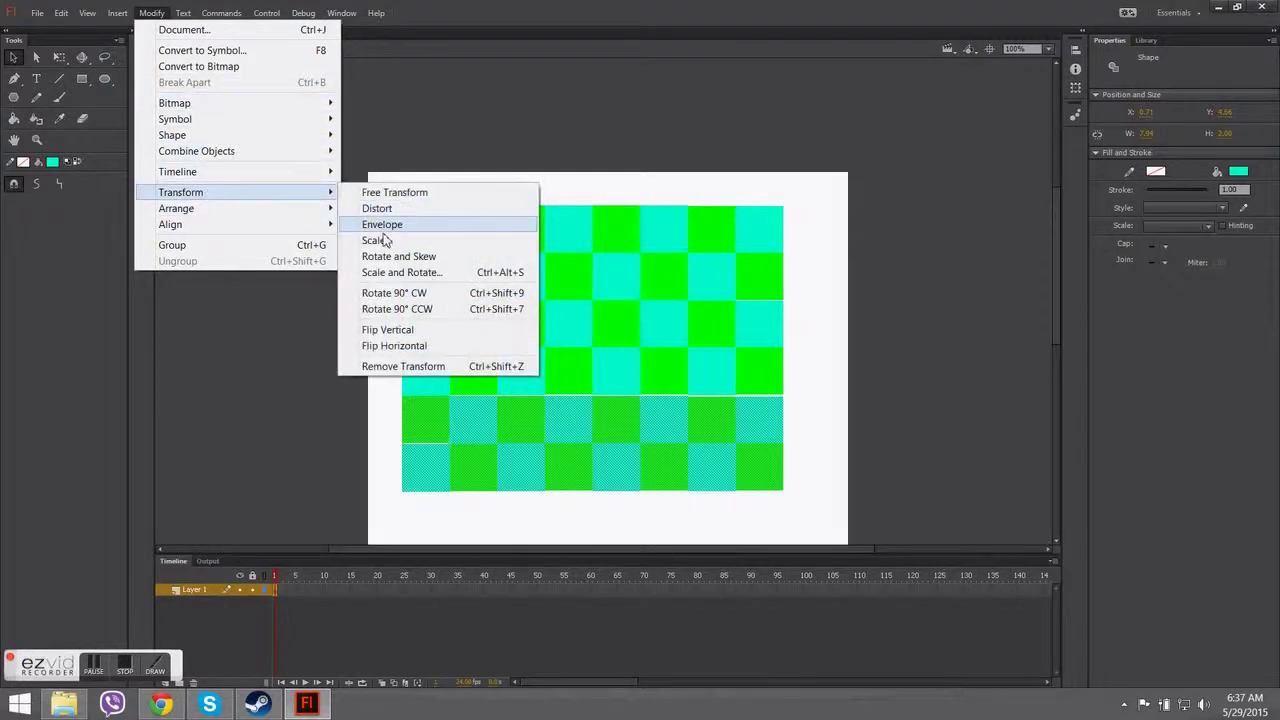
pyautogui.click(412, 365)
# Nudge the fifth and sixth rows up to close the gap, keeping their sides aligned with the rows above.
pyautogui.press('Up')
pyautogui.press('Up')
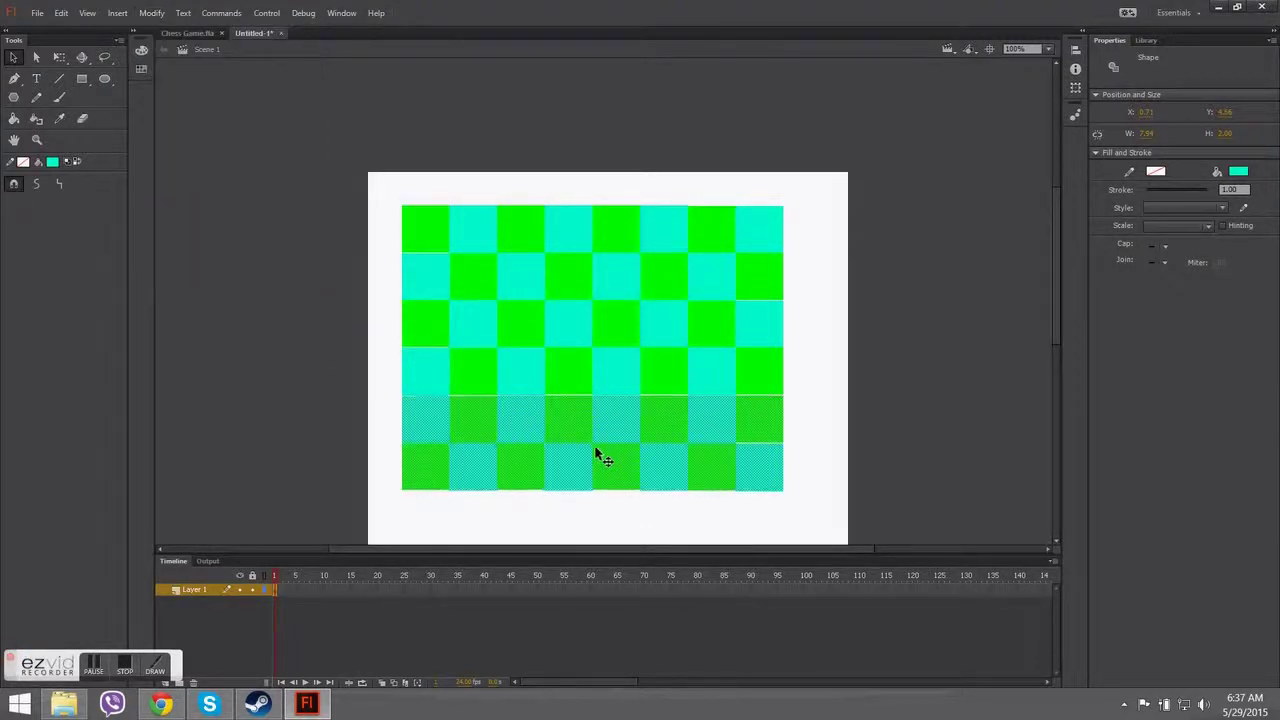
pyautogui.press('Right')
pyautogui.press('Right')
pyautogui.press('Right')
pyautogui.press('Right')
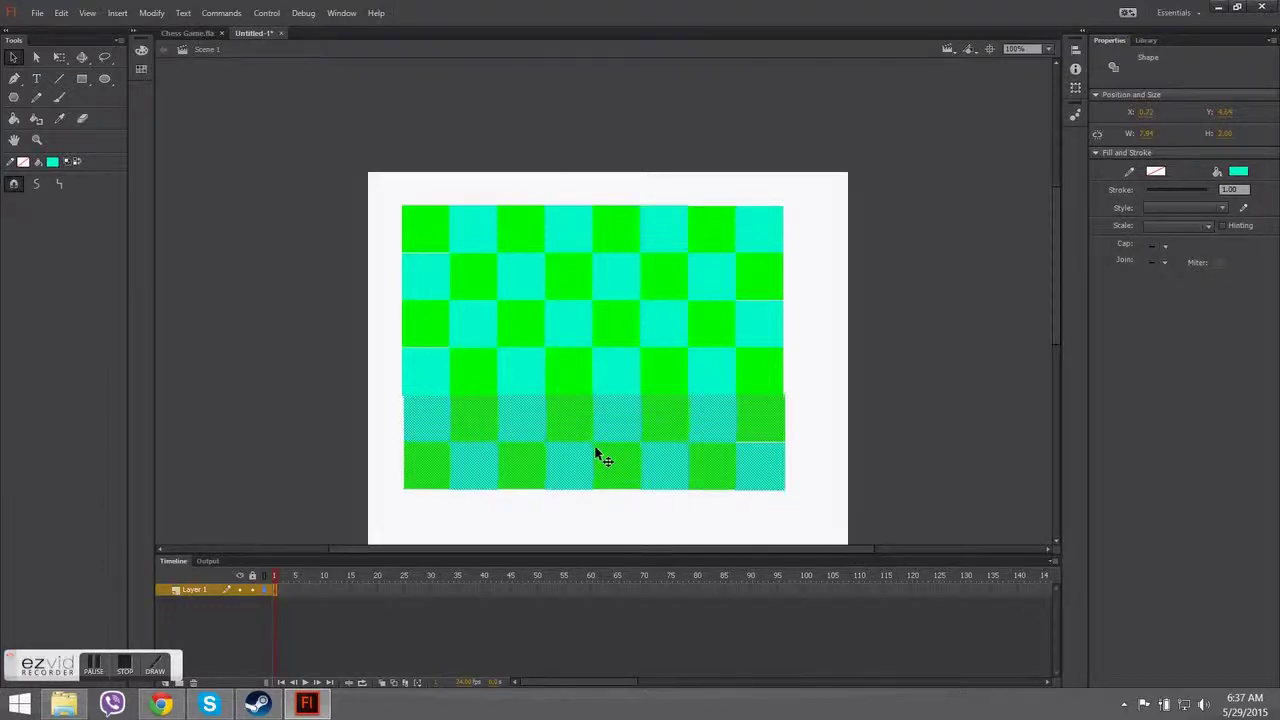
pyautogui.press('Left')
pyautogui.press('Left')
pyautogui.press('Left')
pyautogui.press('Left')
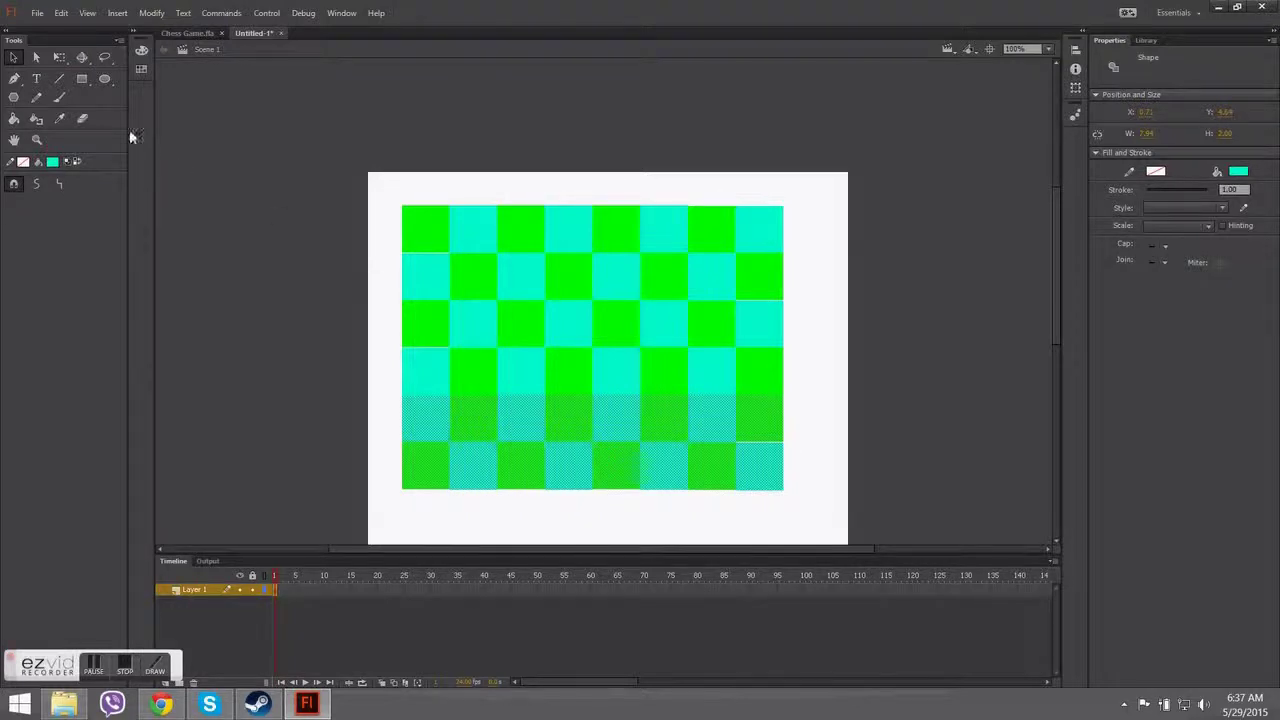
# Flip the fifth and sixth rows horizontally again to restore the alternating colour order.
pyautogui.click(151, 12)
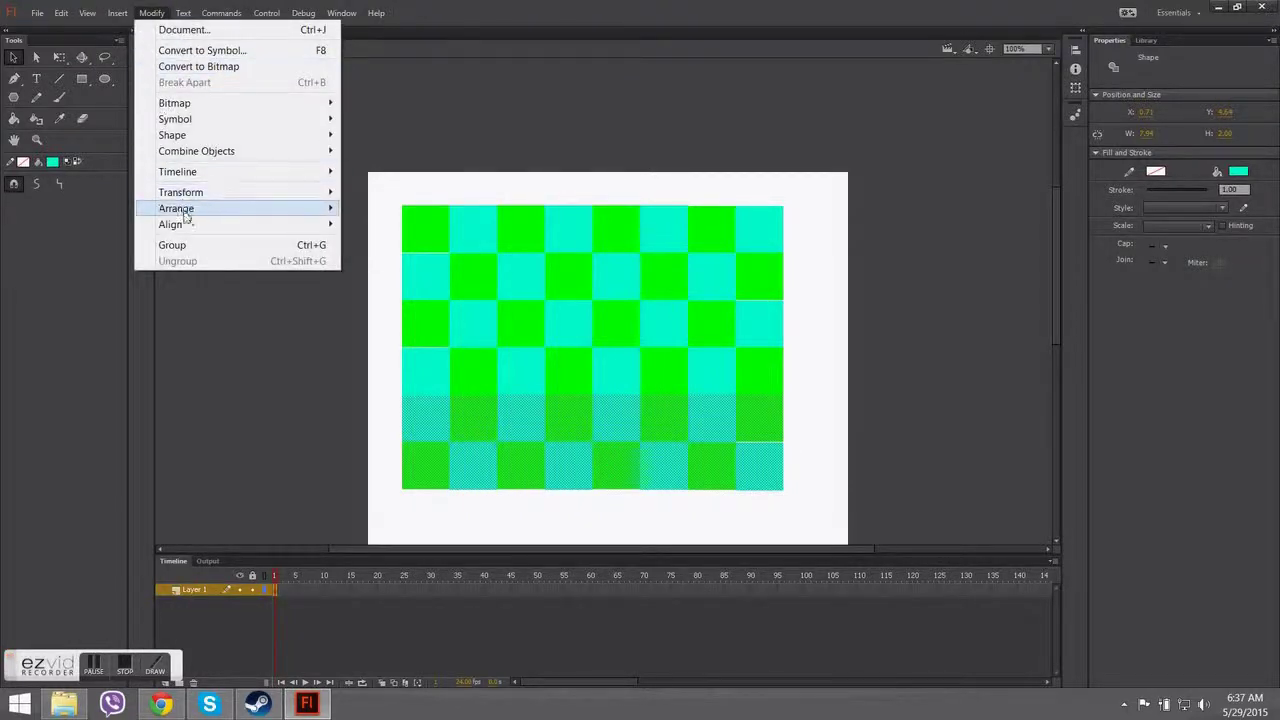
pyautogui.moveTo(187, 192)
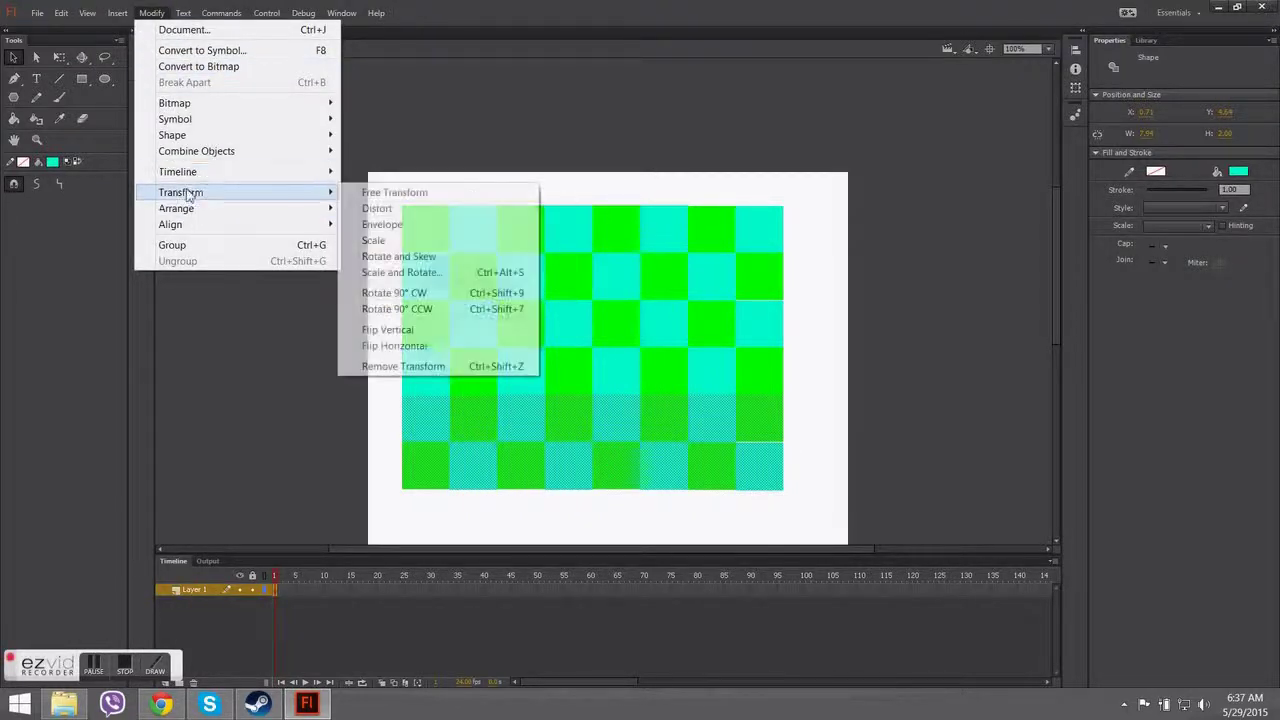
pyautogui.click(404, 346)
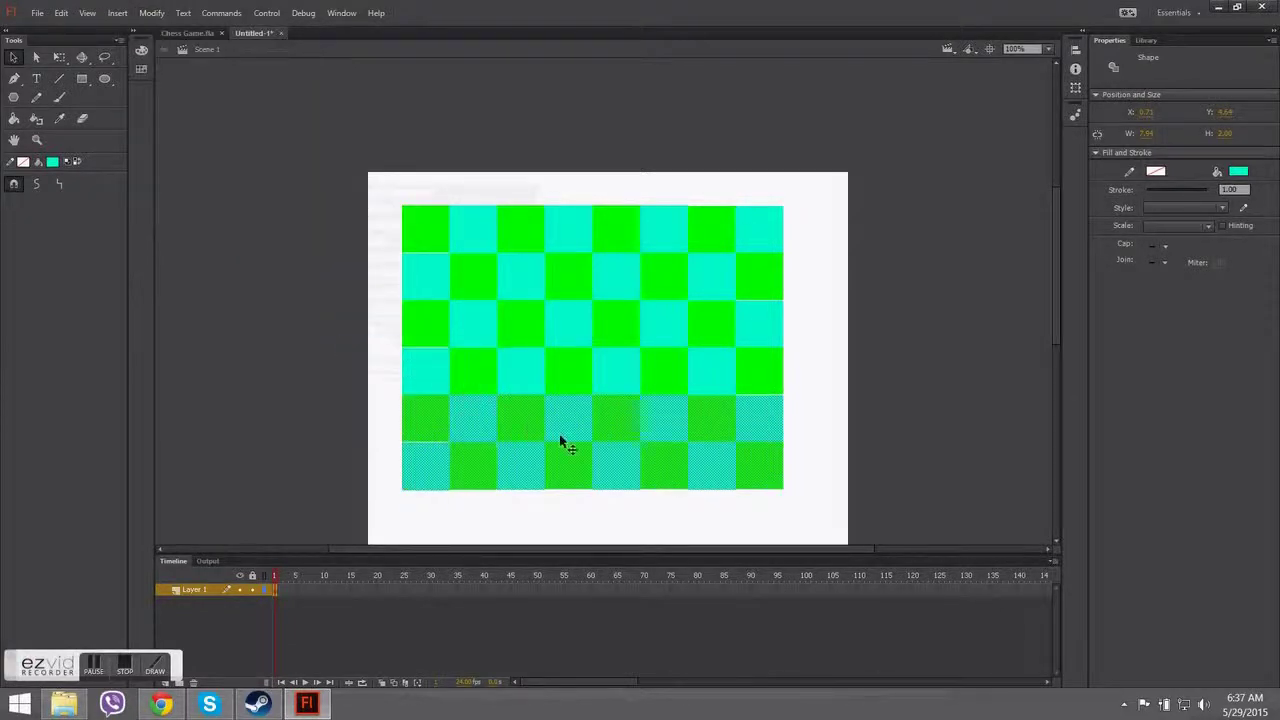
pyautogui.click(614, 517)
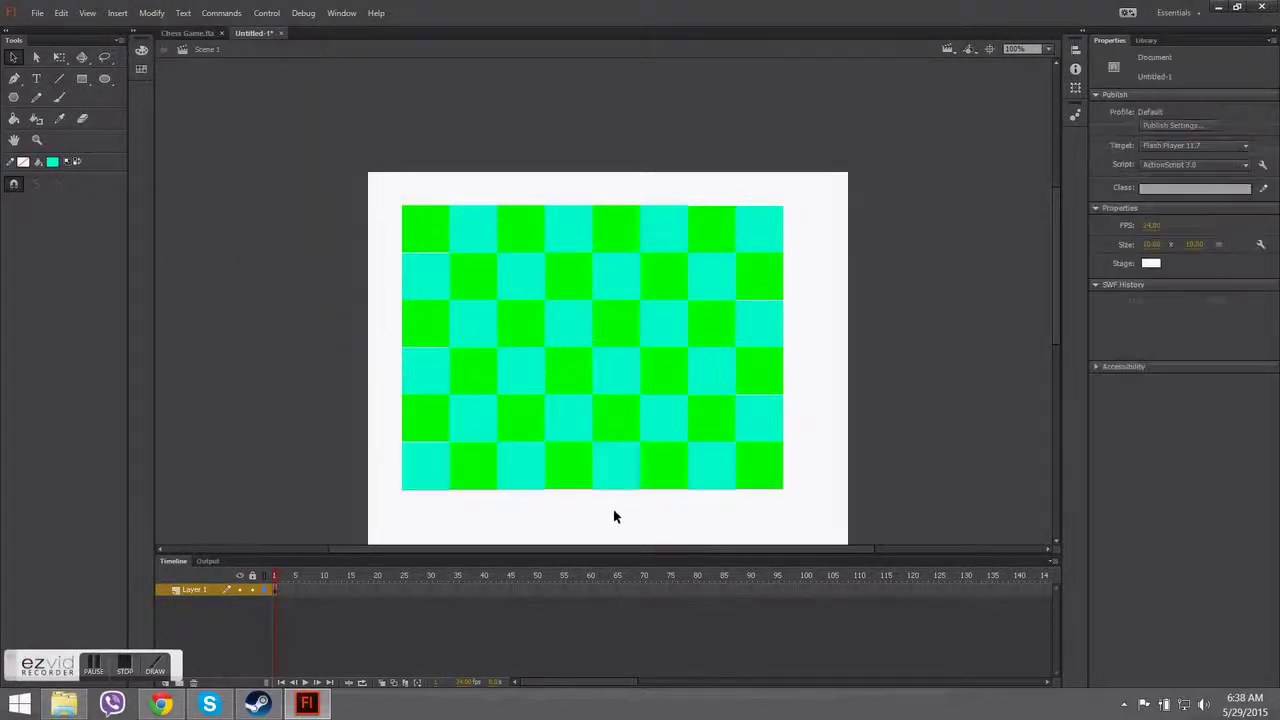
# Select all six rows and move them straight up close to the stage's top edge.
pyautogui.moveTo(304, 536)
pyautogui.mouseDown()
pyautogui.moveTo(906, 243)
pyautogui.moveTo(894, 200)
pyautogui.mouseUp()
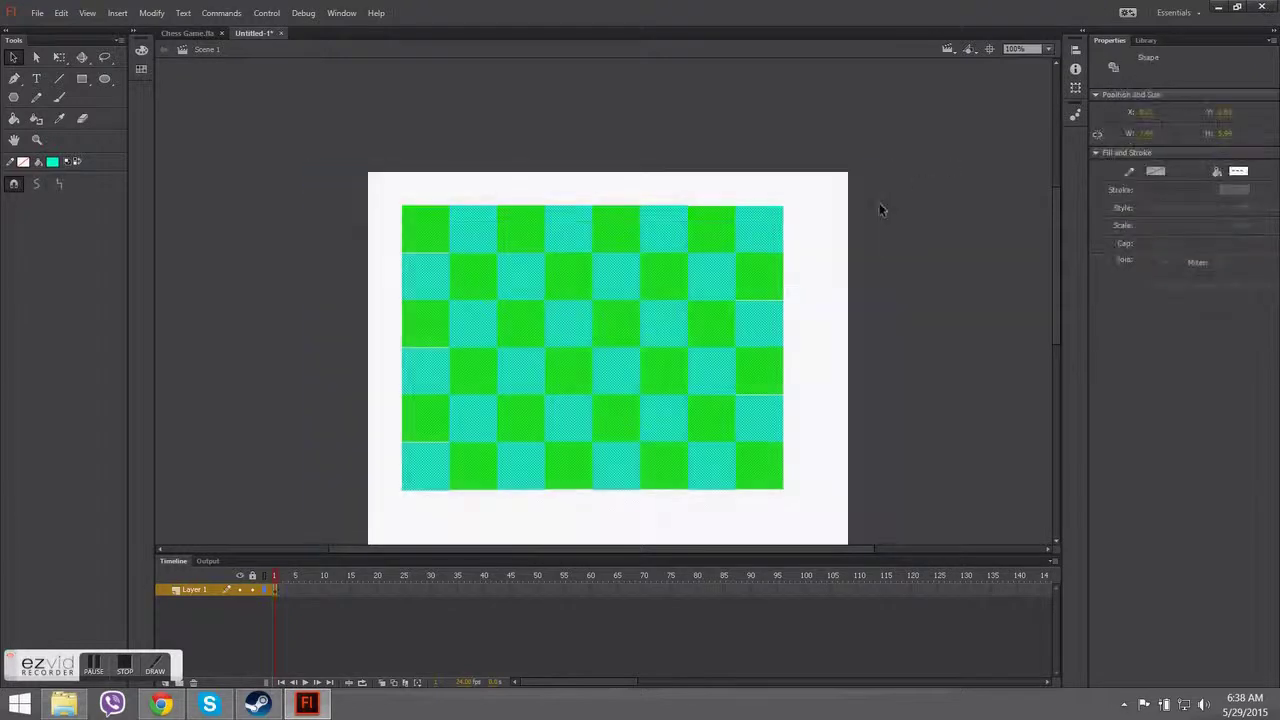
pyautogui.press('Up')
pyautogui.press('Up')
pyautogui.press('Up')
pyautogui.press('Up')
pyautogui.press('Up')
pyautogui.press('Up')
pyautogui.press('Up')
pyautogui.press('Up')
pyautogui.press('Up')
pyautogui.press('Up')
pyautogui.press('Up')
pyautogui.press('Up')
pyautogui.press('Up')
pyautogui.press('Up')
pyautogui.press('Up')
pyautogui.press('Up')
pyautogui.press('Up')
pyautogui.press('Up')
pyautogui.press('Up')
pyautogui.press('Up')
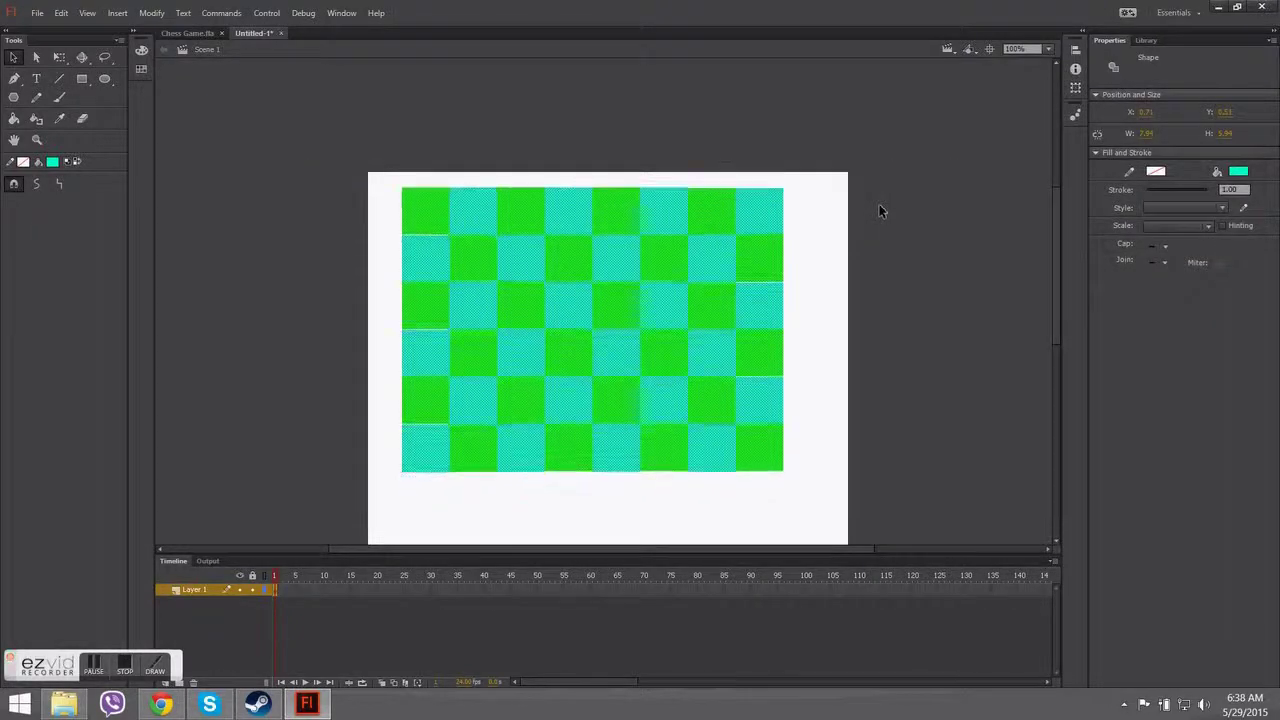
pyautogui.click(183, 357)
# Paste the copied two-row block and place it directly below the sixth row, aligned with the rows above.
pyautogui.moveTo(370, 492); pyautogui.dragTo(838, 387)
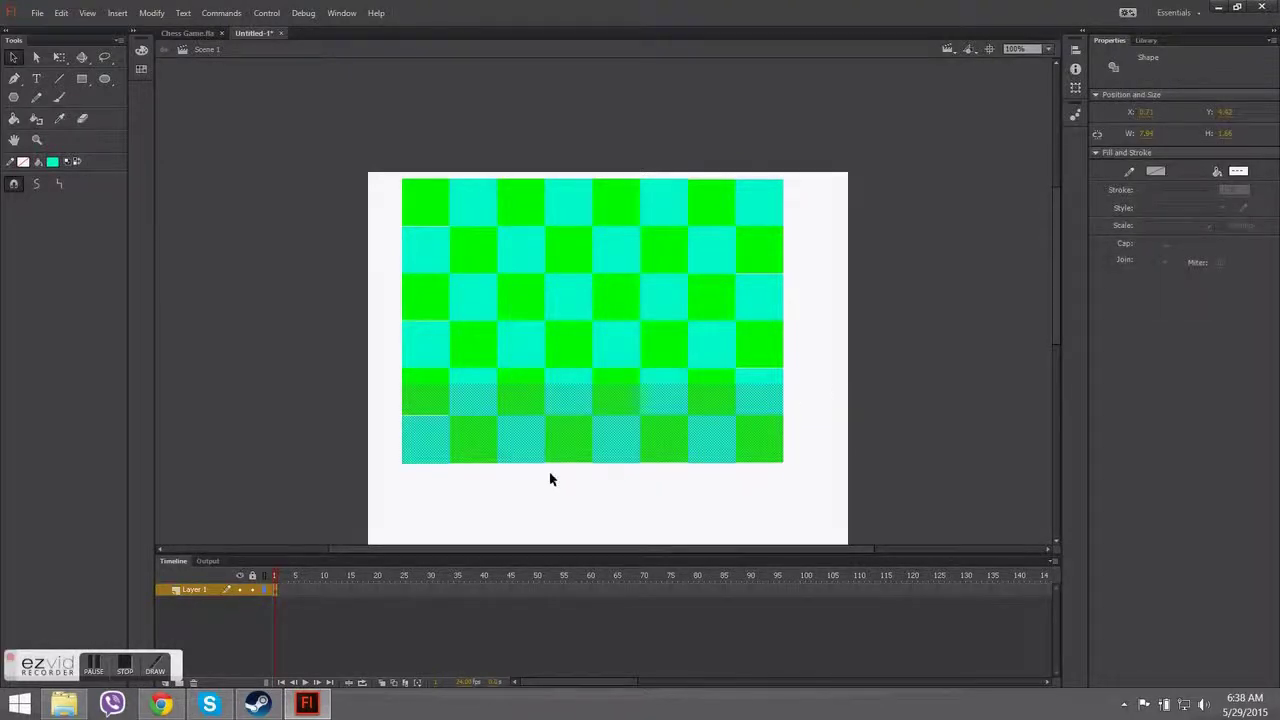
pyautogui.click(455, 472)
pyautogui.click(441, 212)
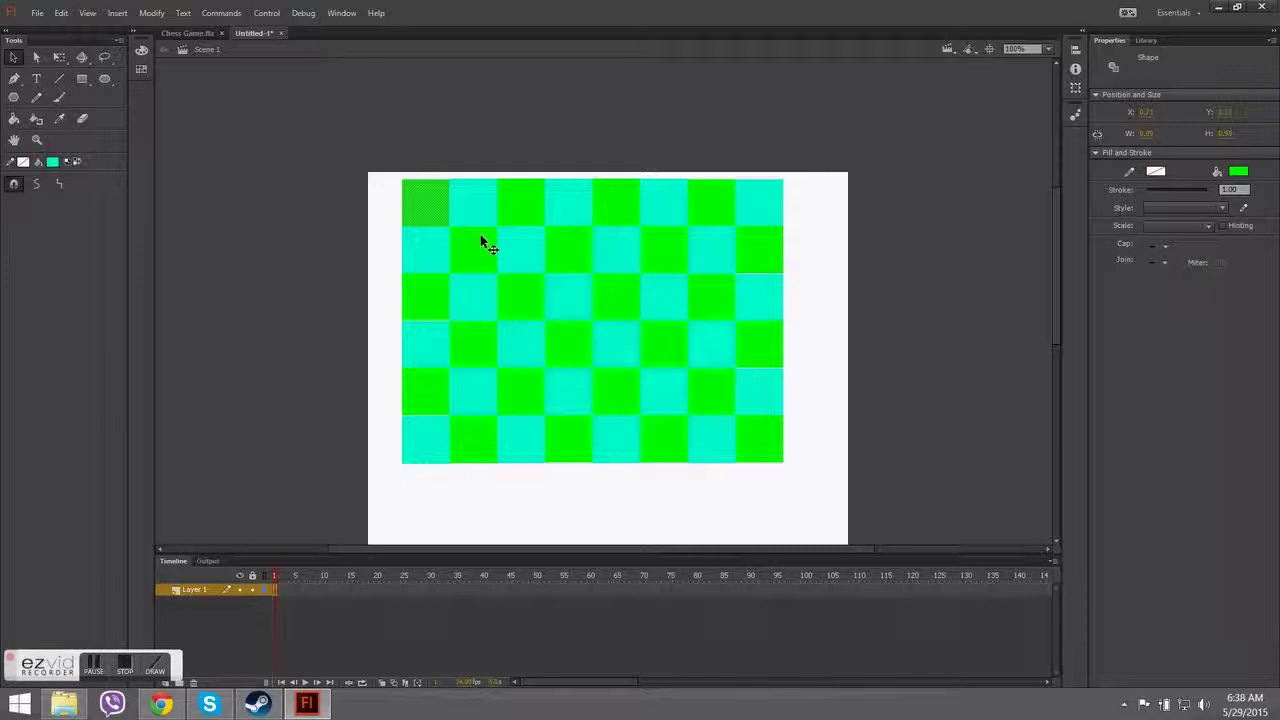
pyautogui.click(296, 272)
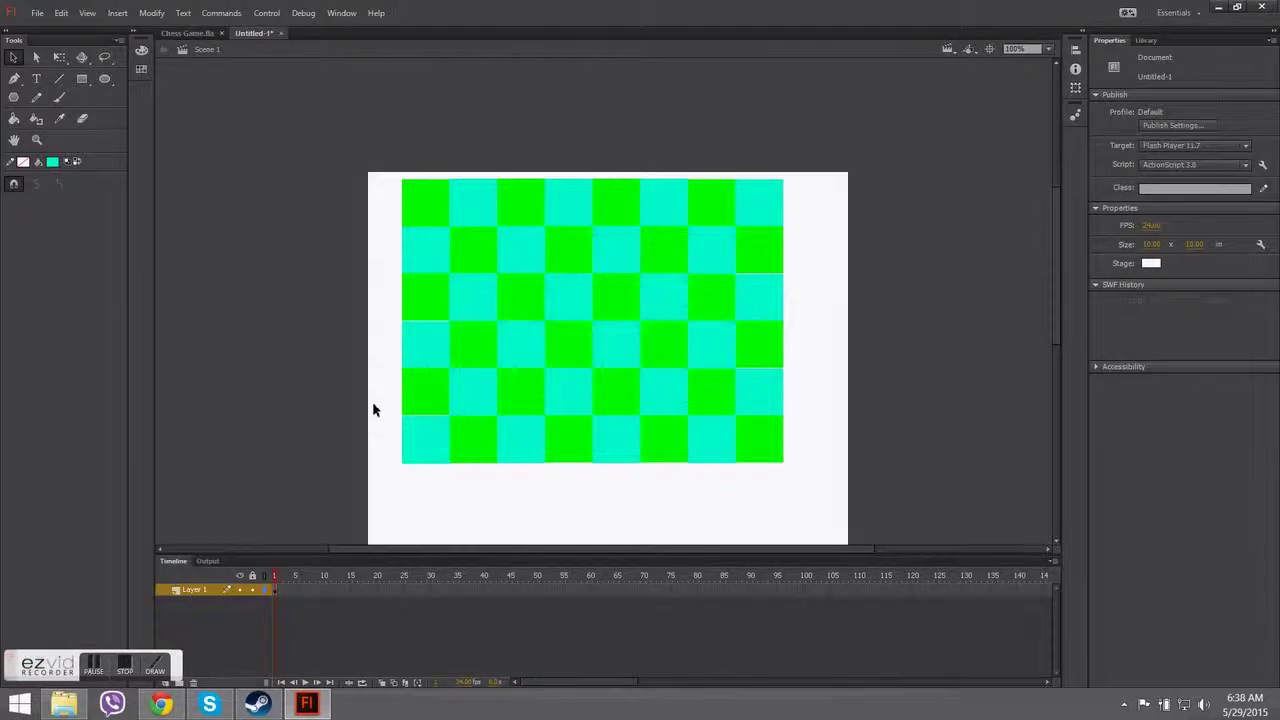
pyautogui.hotkey('ctrl', 'v')
pyautogui.moveTo(552, 333); pyautogui.dragTo(537, 540)
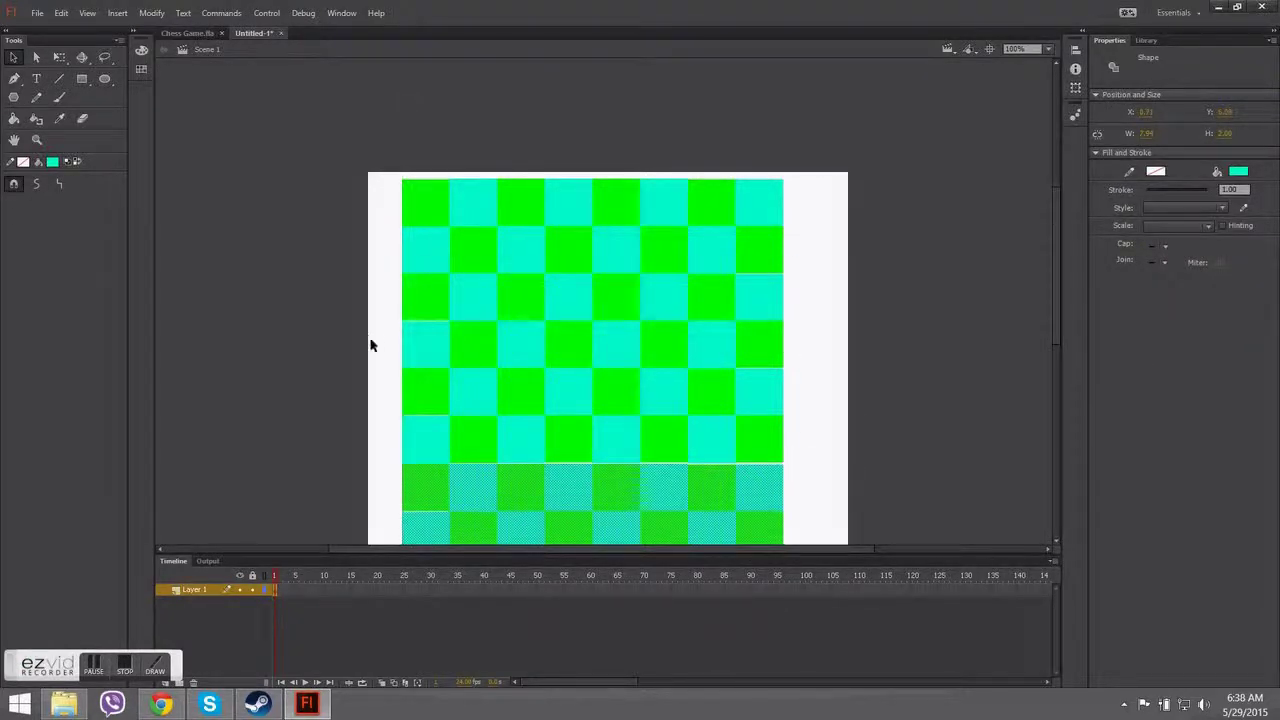
# Flip the pasted seventh and eighth rows horizontally and deselect them.
pyautogui.click(151, 13)
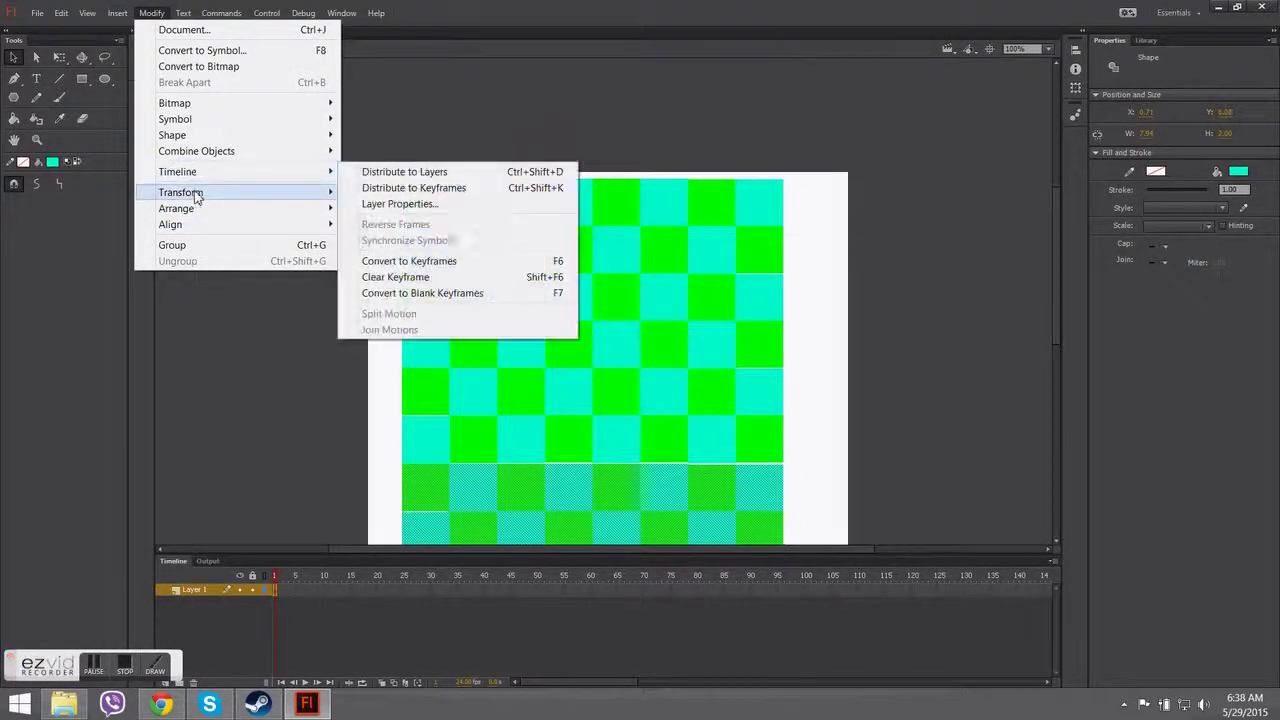
pyautogui.click(425, 346)
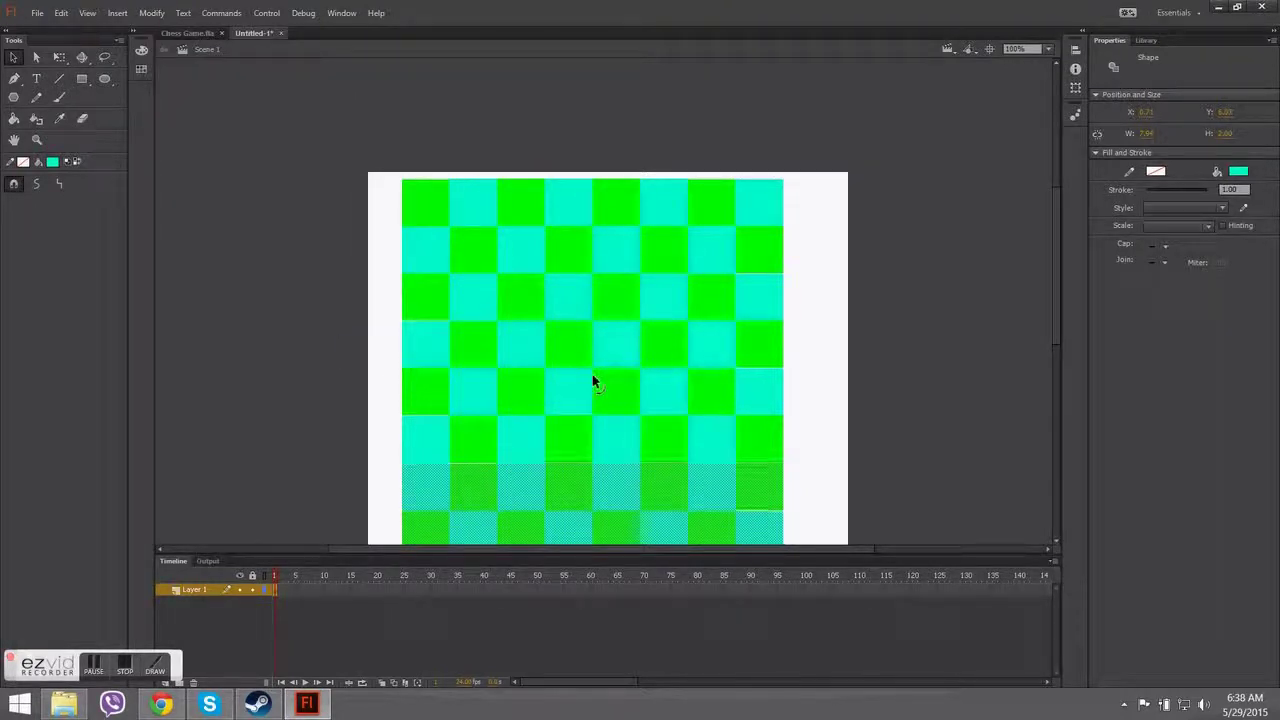
pyautogui.click(837, 334)
pyautogui.scroll(-5, 836, 338)
pyautogui.scroll(5, 834, 338)
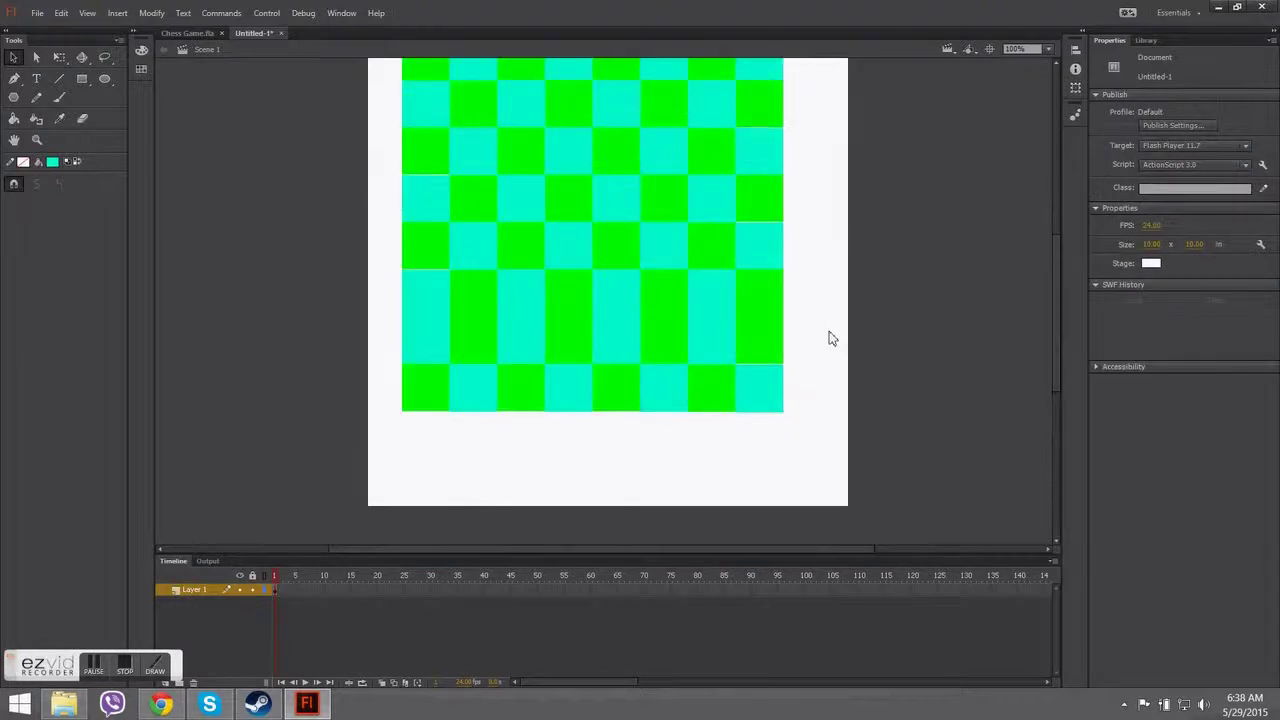
# Try selecting squares in the last rows, and undo back to the selected block of the seventh and eighth rows.
pyautogui.click(720, 358)
pyautogui.click(690, 358)
pyautogui.click(440, 347)
pyautogui.moveTo(353, 438)
pyautogui.mouseDown()
pyautogui.moveTo(454, 443)
pyautogui.moveTo(811, 329)
pyautogui.moveTo(720, 442)
pyautogui.mouseUp()
pyautogui.hotkey('ctrl', 'z')
pyautogui.hotkey('ctrl', 'z')
pyautogui.hotkey('ctrl', 'z')
pyautogui.hotkey('ctrl', 'z')
pyautogui.hotkey('ctrl', 'z')
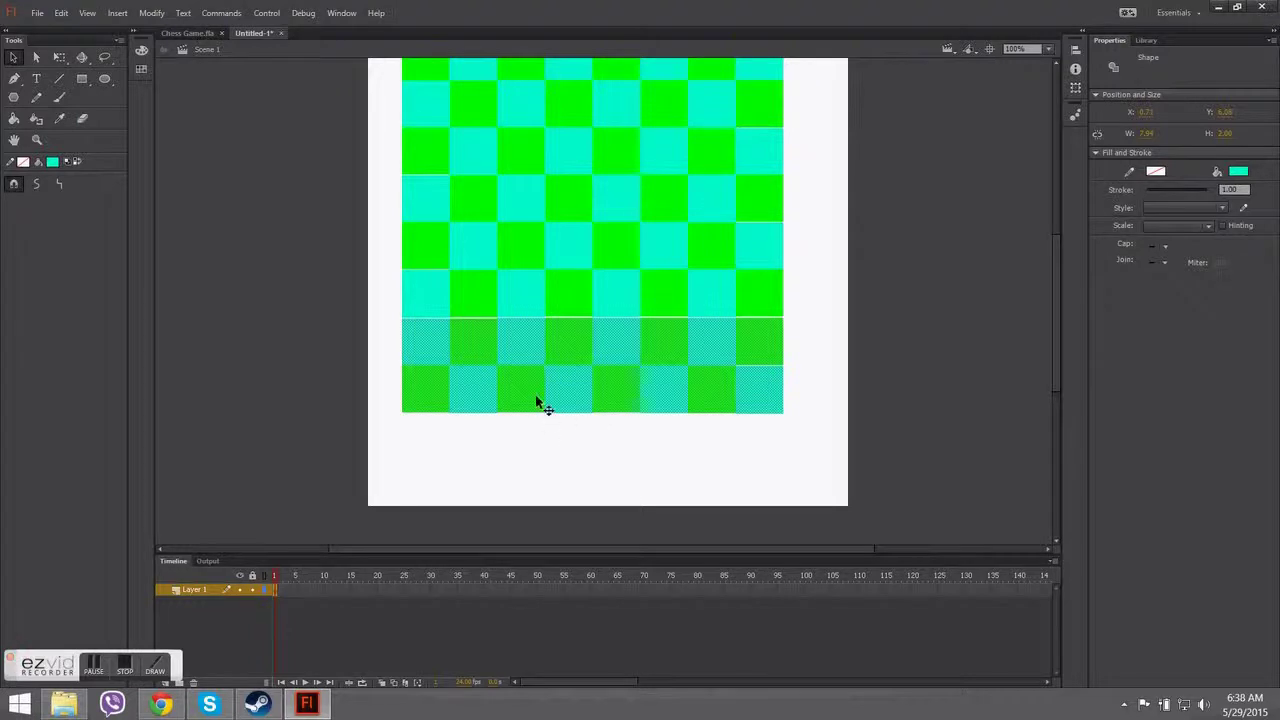
# Shift the seventh and eighth rows slightly left and flip them horizontally again to restore the alternating colour order.
pyautogui.moveTo(533, 385); pyautogui.dragTo(529, 386)
pyautogui.scroll(2, 530, 387)
pyautogui.scroll(-5, 530, 387)
pyautogui.scroll(3, 529, 390)
pyautogui.scroll(-1, 528, 386)
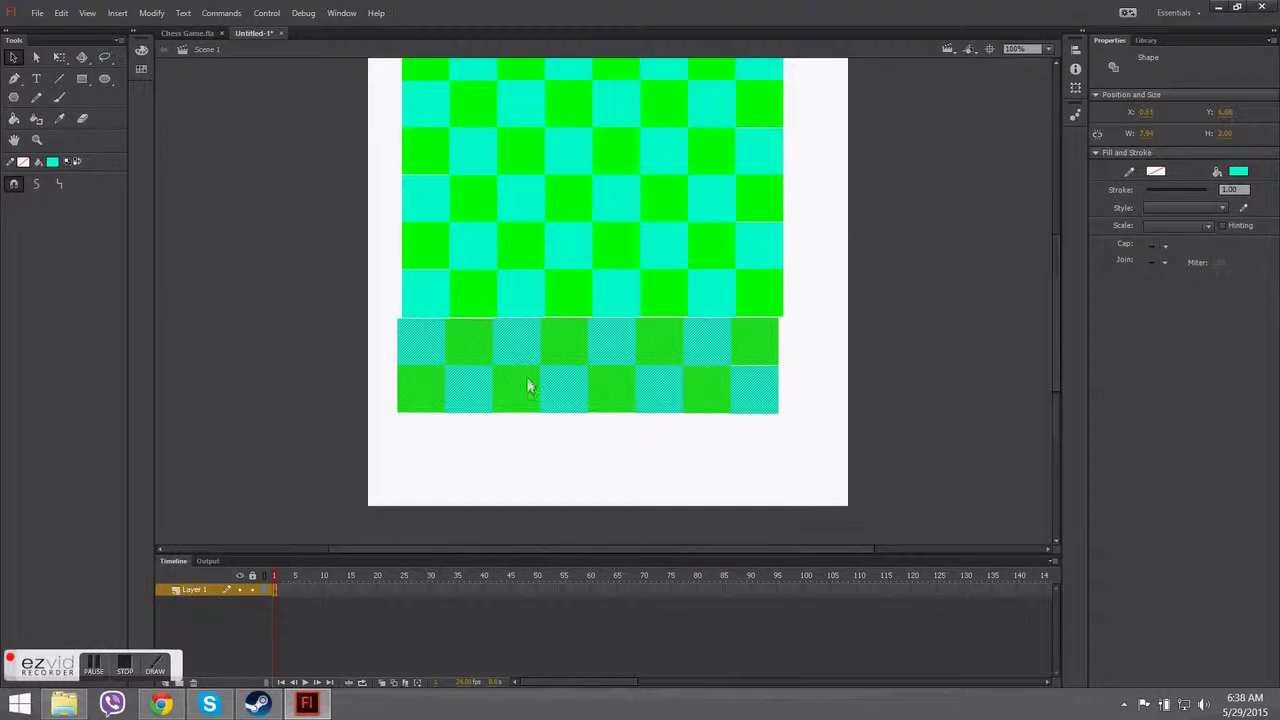
pyautogui.click(151, 13)
pyautogui.moveTo(200, 192)
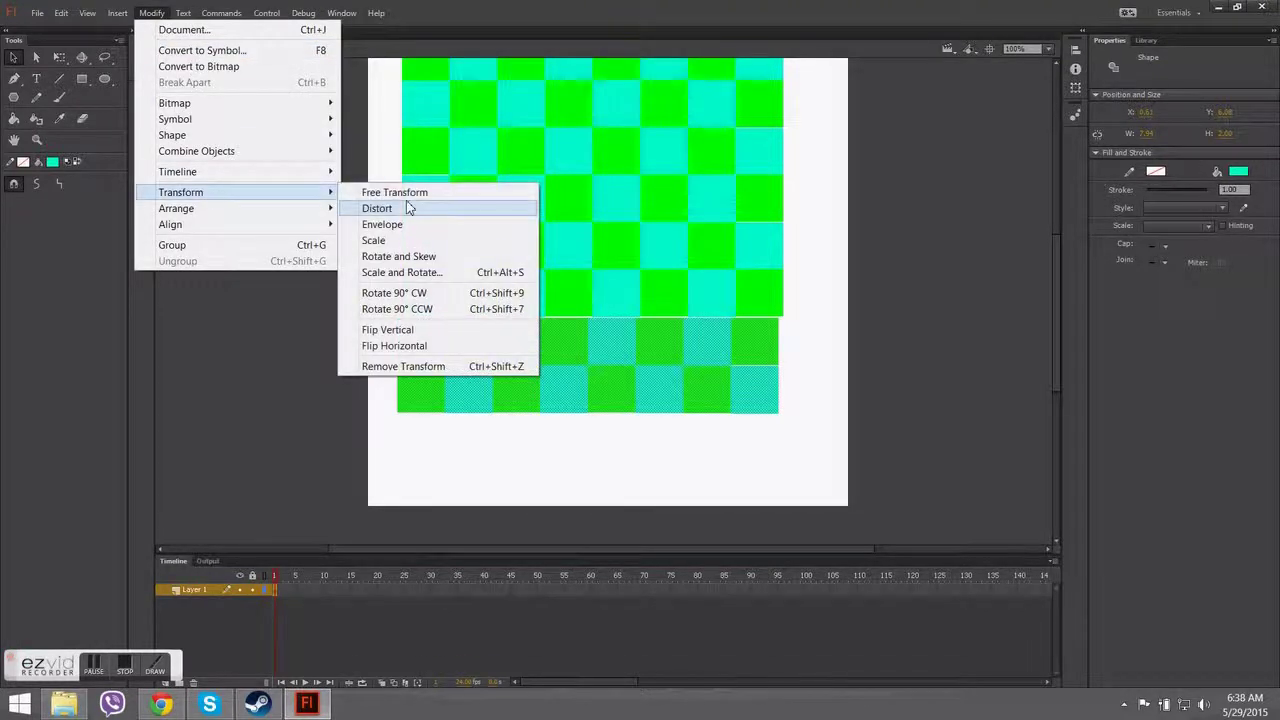
pyautogui.click(410, 345)
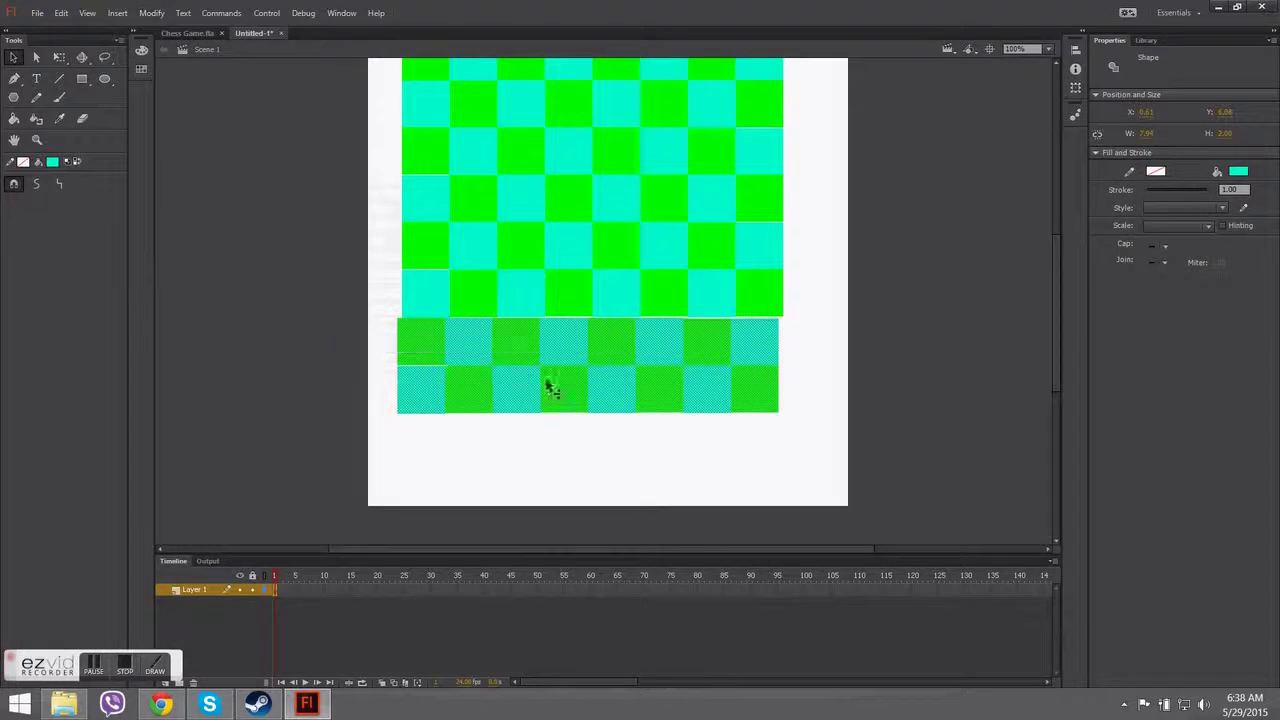
# Nudge the seventh and eighth rows right and up to close the gap and align their sides with the board.
pyautogui.press('Right')
pyautogui.press('Right')
pyautogui.press('Right')
pyautogui.press('Right')
pyautogui.press('Up')
pyautogui.press('Right')
pyautogui.press('Right')
pyautogui.press('Up')
pyautogui.press('Left')
pyautogui.press('Down')
pyautogui.press('Right')
pyautogui.click(599, 477)
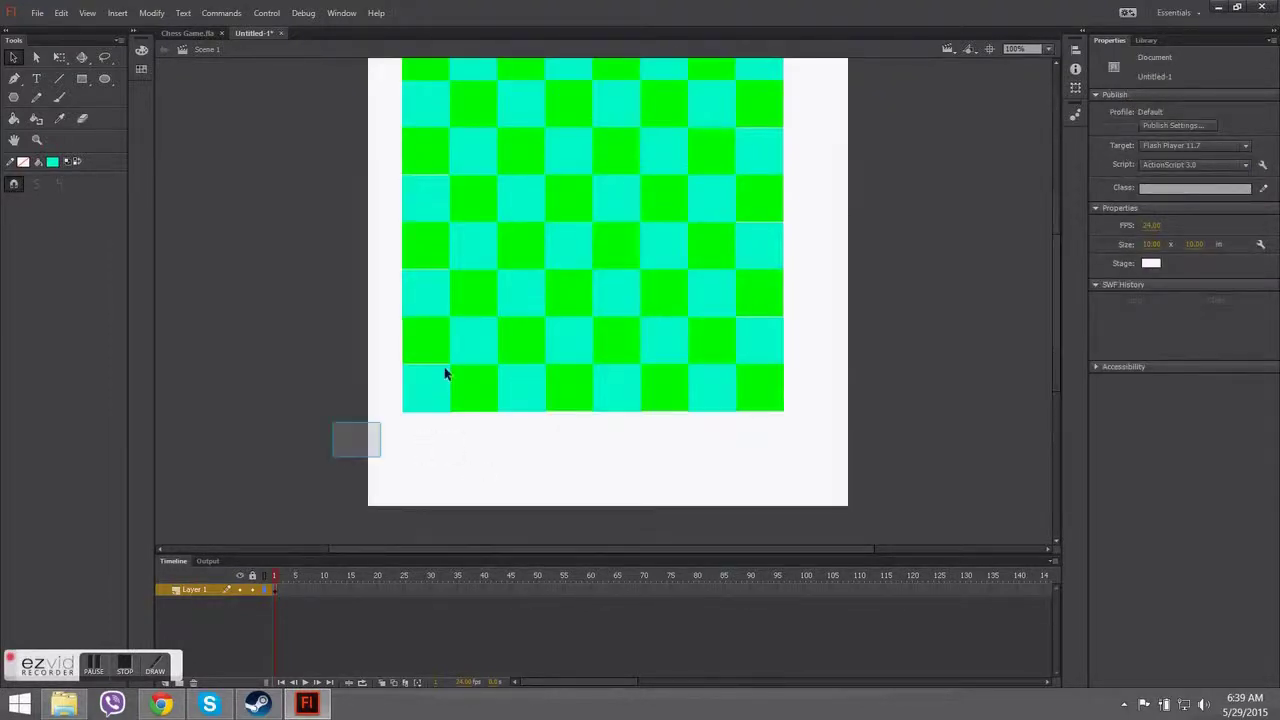
# Select the whole eight-by-eight board and move it down and right towards the centre of the stage.
pyautogui.moveTo(349, 449); pyautogui.dragTo(1006, 26)
pyautogui.scroll(3, 860, 134)
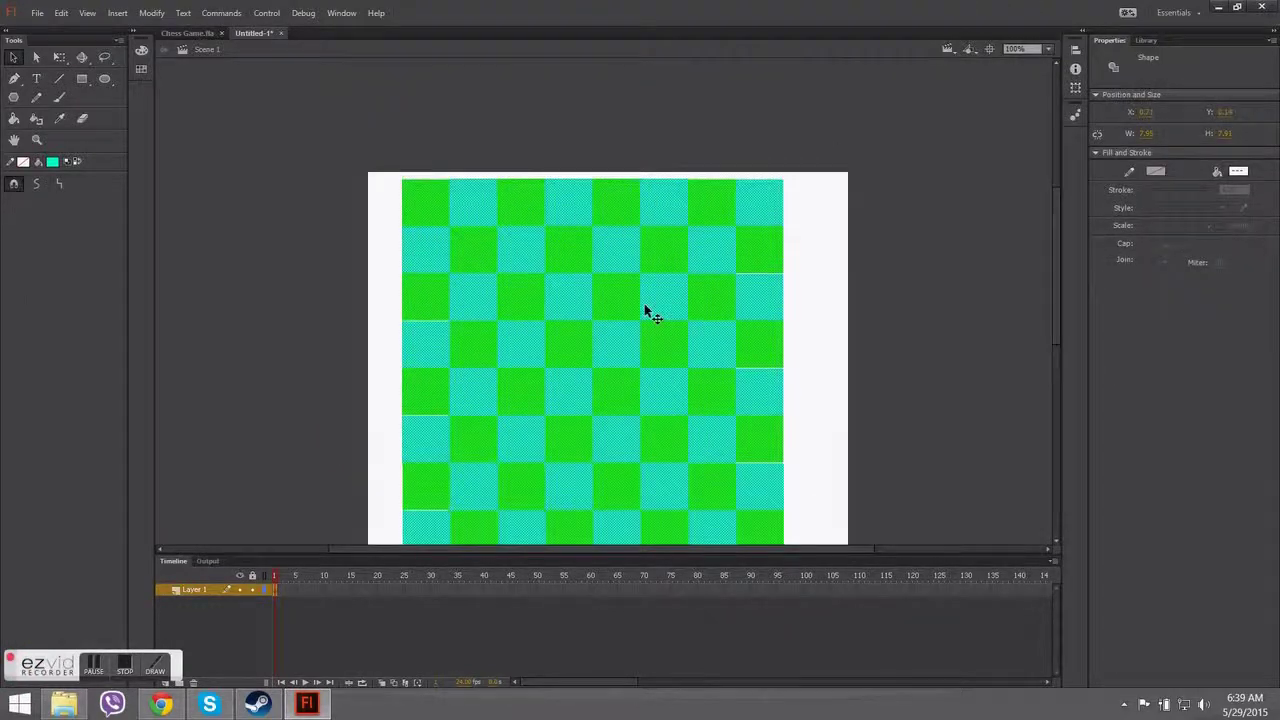
pyautogui.moveTo(646, 305); pyautogui.dragTo(664, 354)
pyautogui.click(728, 118)
pyautogui.scroll(-3, 700, 211)
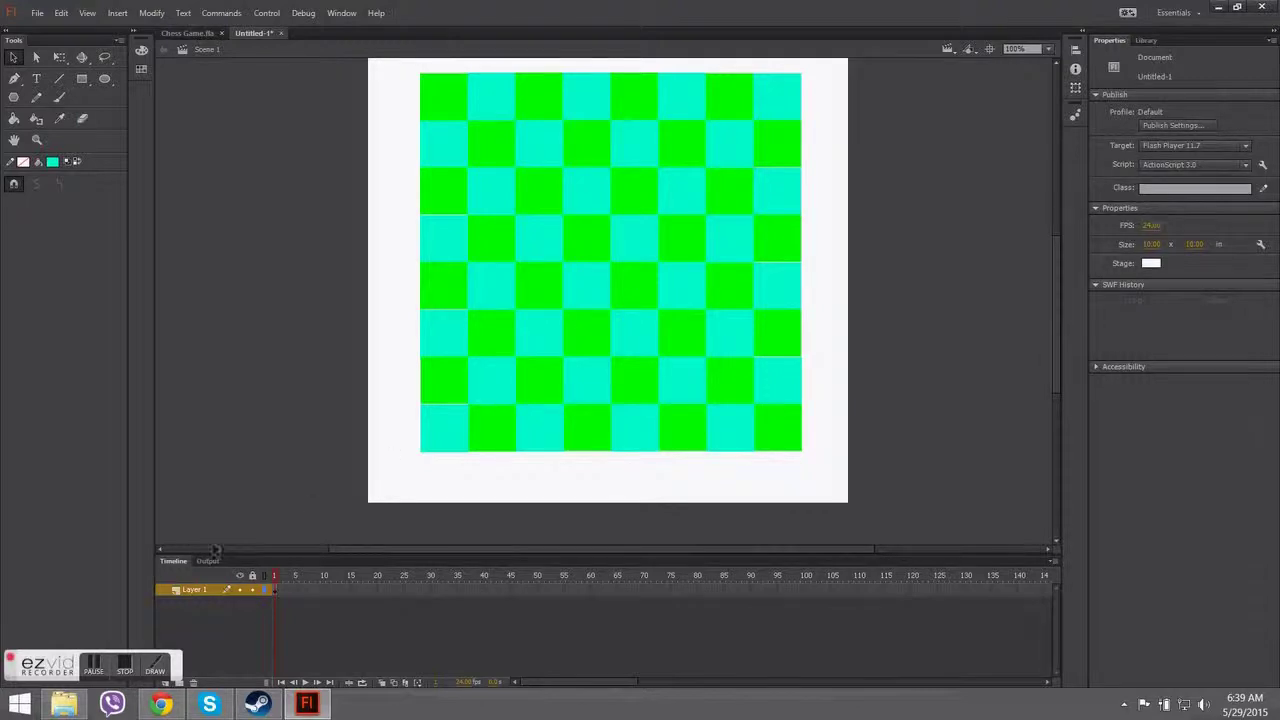
# Rename Layer 1 as ChessBoard.
pyautogui.doubleClick(197, 591)
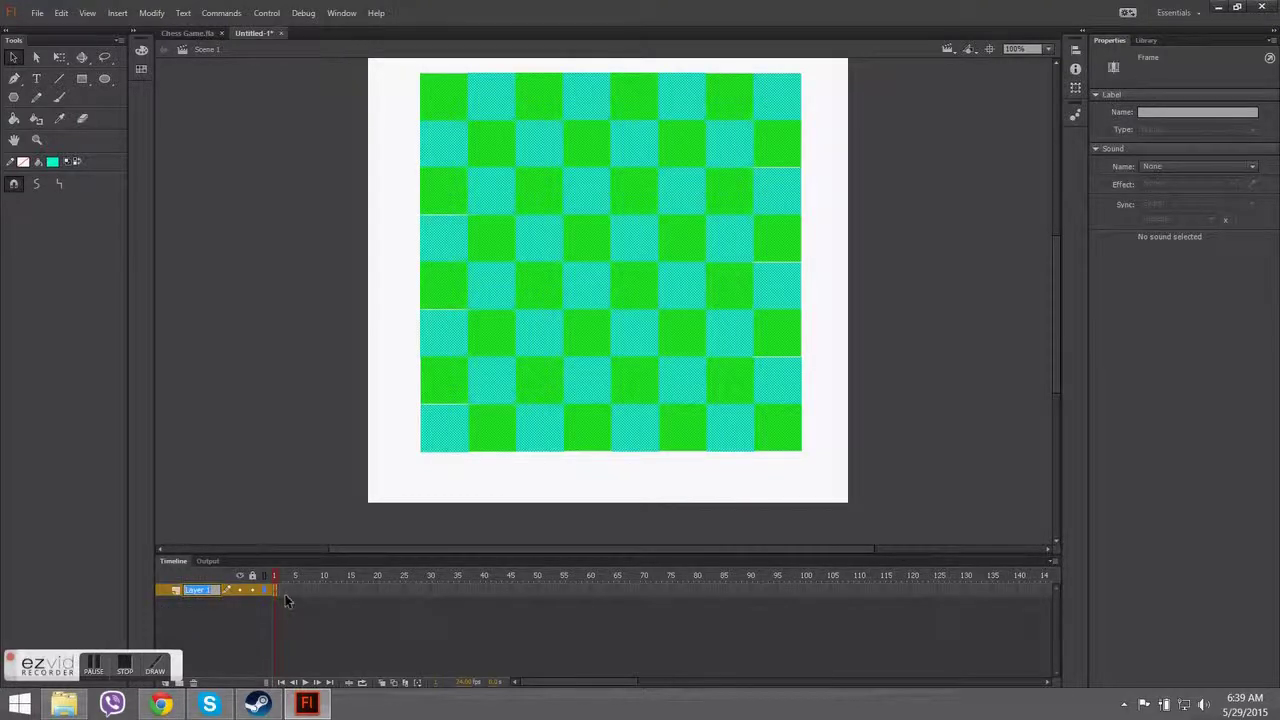
pyautogui.write('ChessB')
pyautogui.write('oard')
pyautogui.press('Return')
pyautogui.click(1009, 401)
# Insert a new layer above the ChessBoard layer and name it Pieces.
pyautogui.rightClick(197, 590)
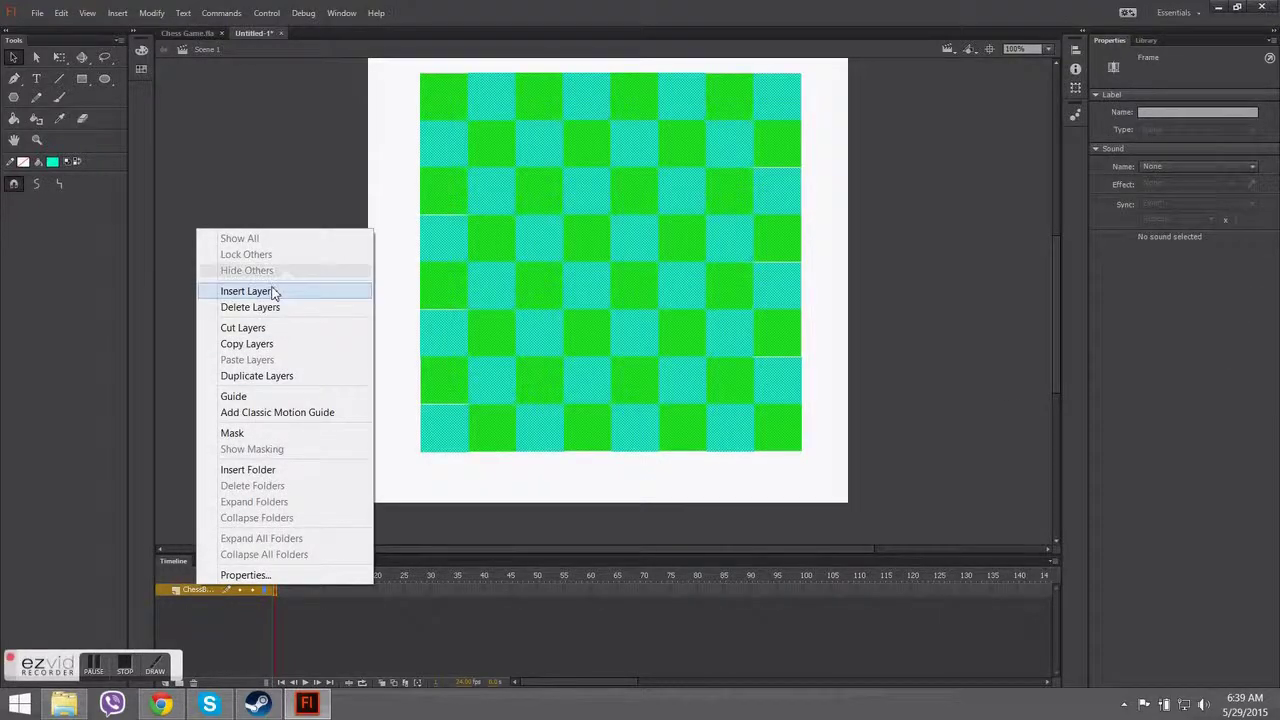
pyautogui.click(276, 291)
pyautogui.doubleClick(199, 590)
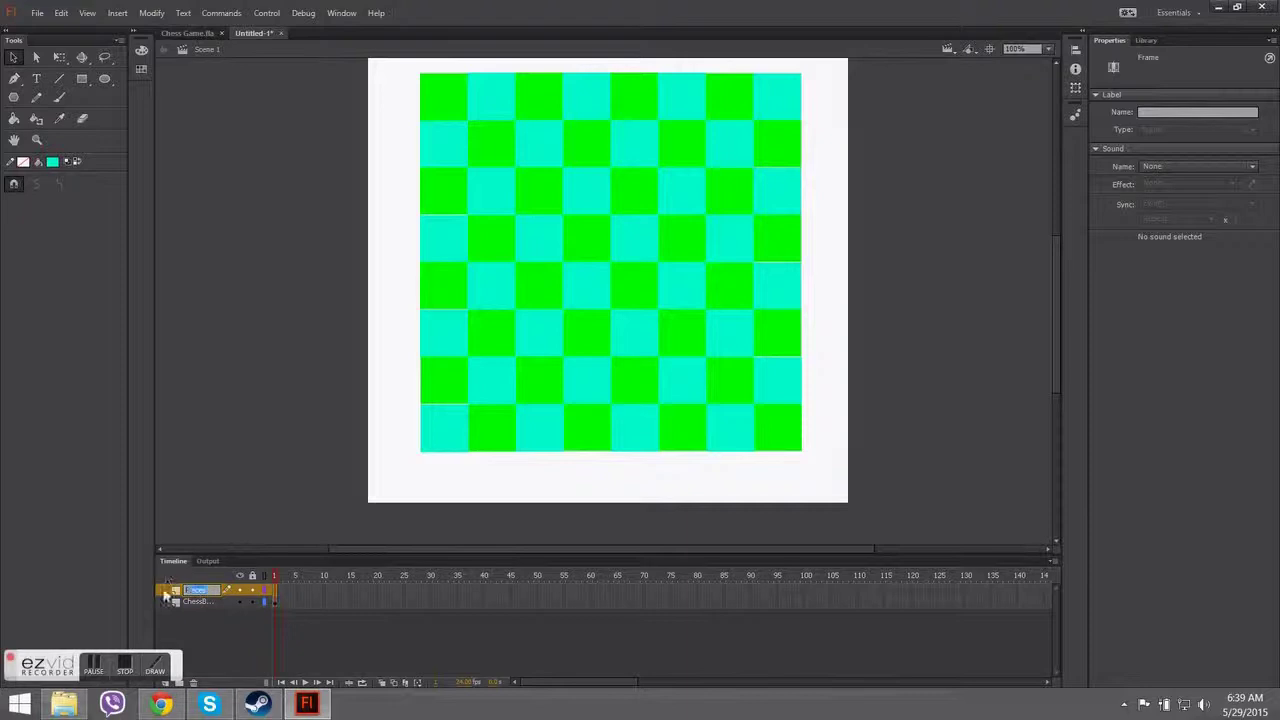
pyautogui.click(213, 470)
pyautogui.click(93, 665)
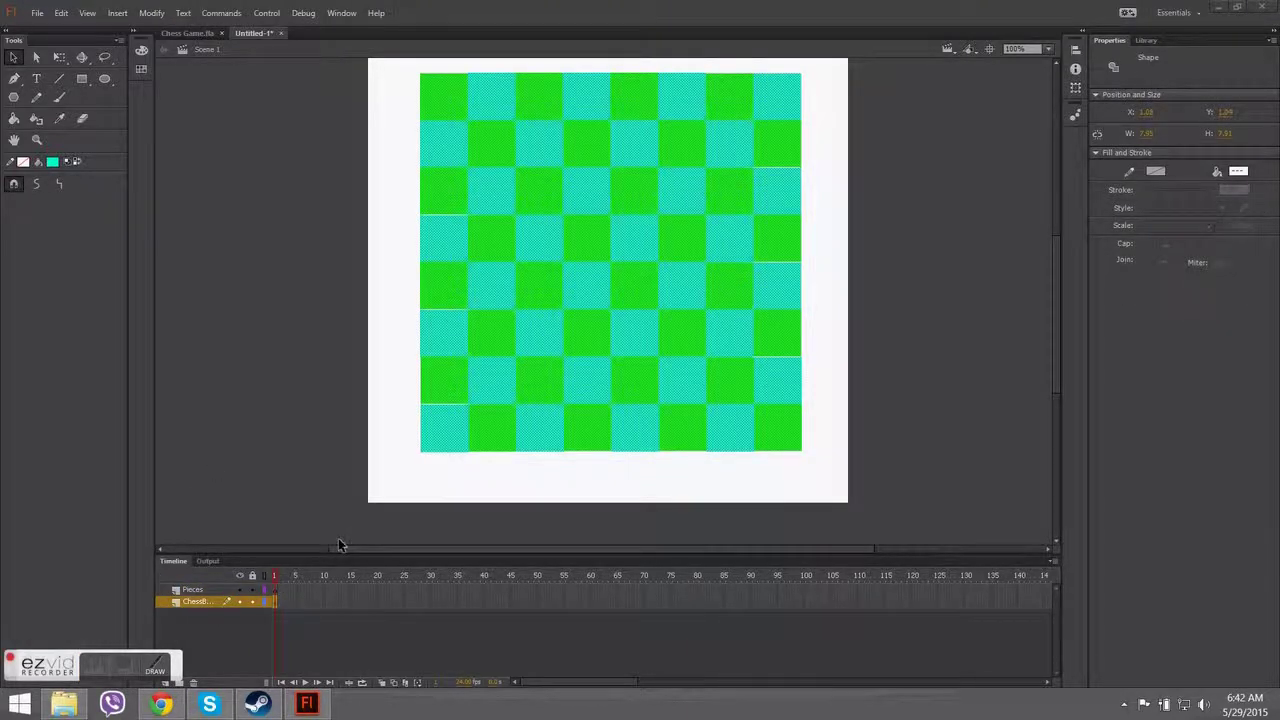
pyautogui.click(422, 494)
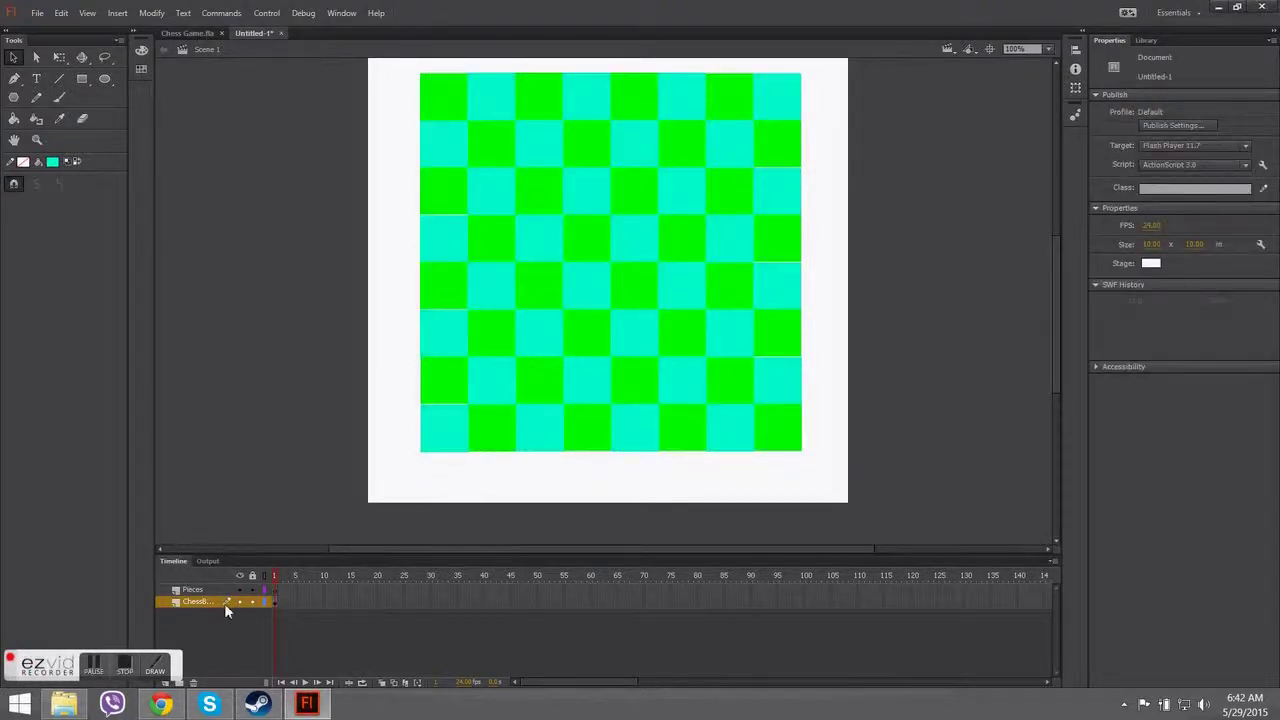
pyautogui.moveTo(32, 668)
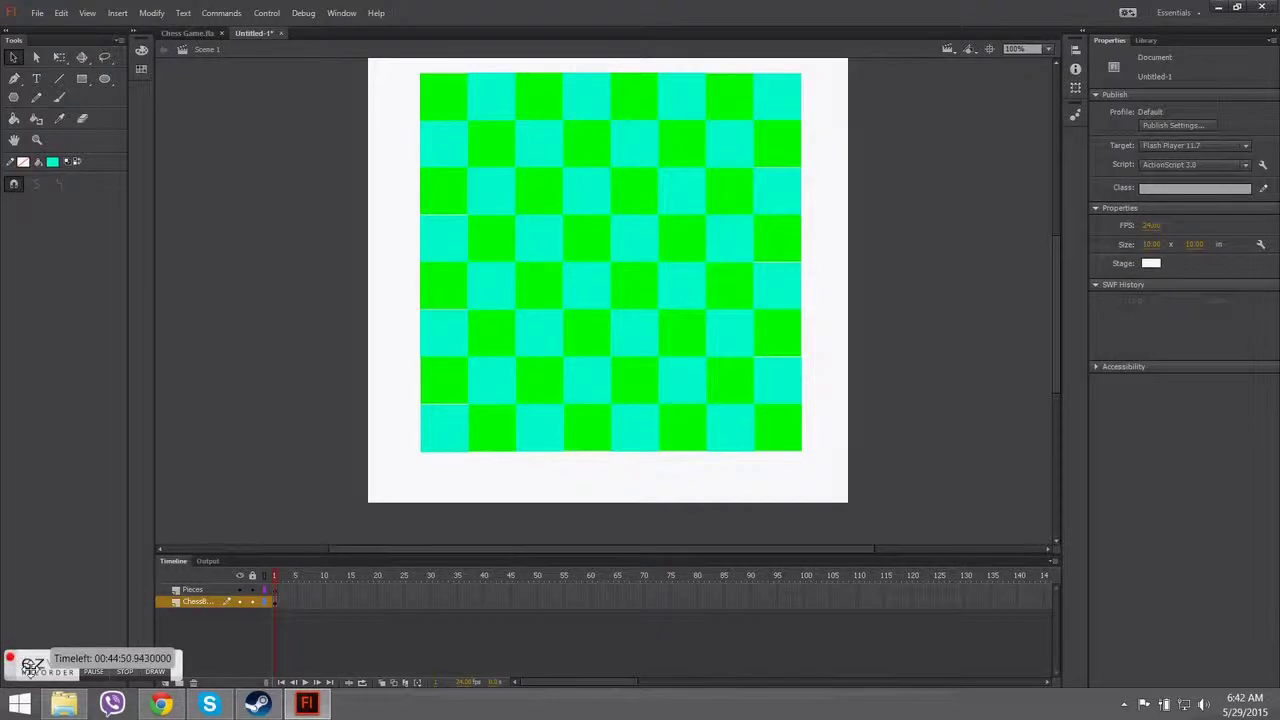
pyautogui.click(93, 665)
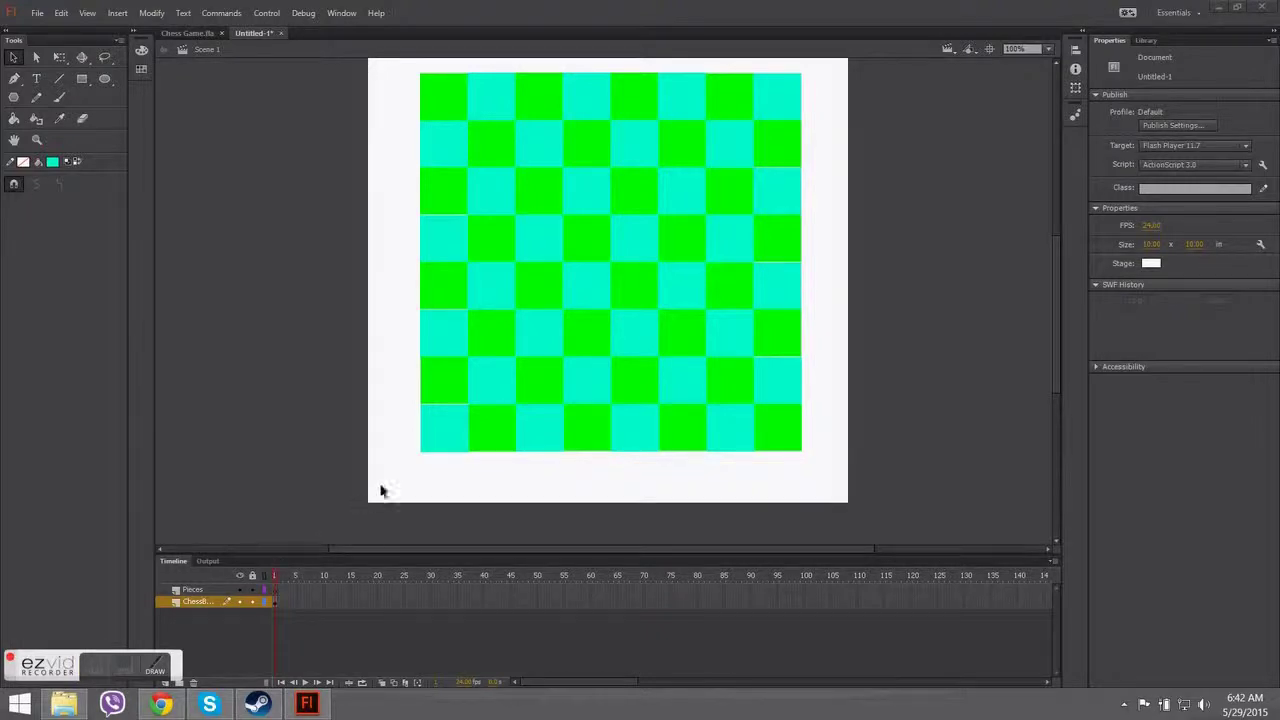
pyautogui.scroll(3, 385, 495)
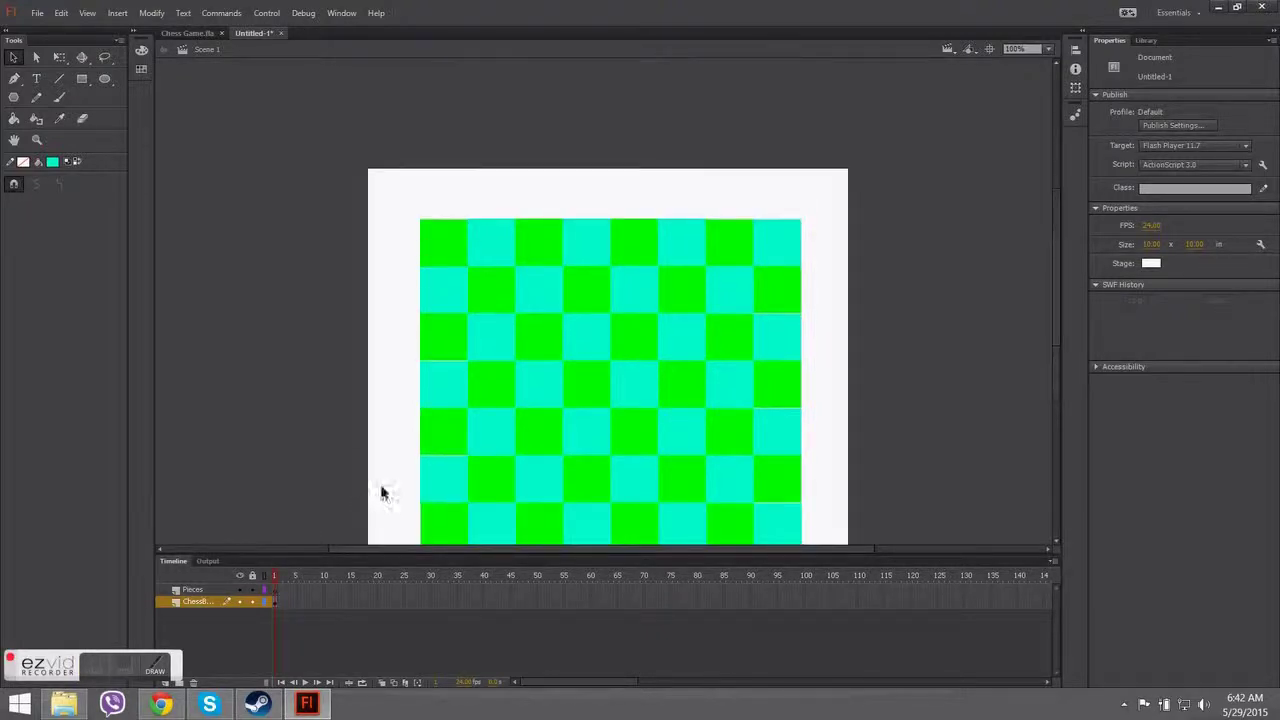
# Select the whole chessboard on the stage and delete it.
pyautogui.click(400, 214)
pyautogui.moveTo(913, 546); pyautogui.dragTo(843, 700)
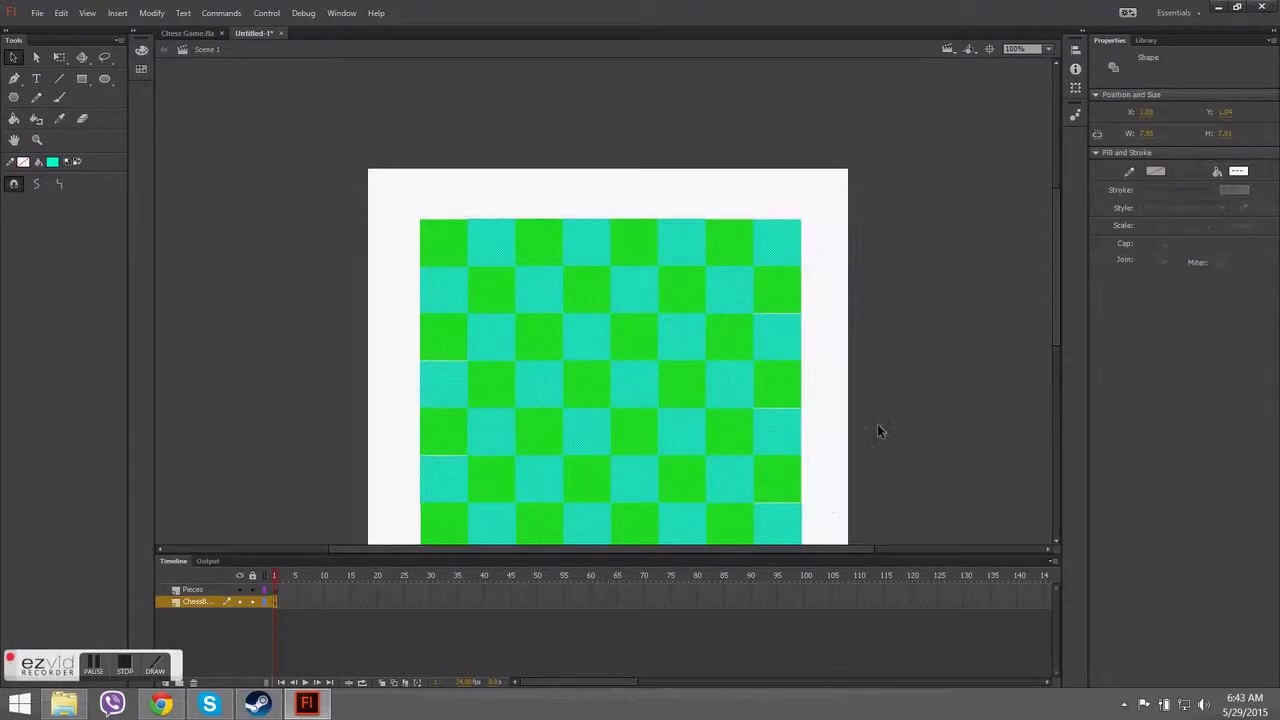
pyautogui.scroll(-2, 878, 430)
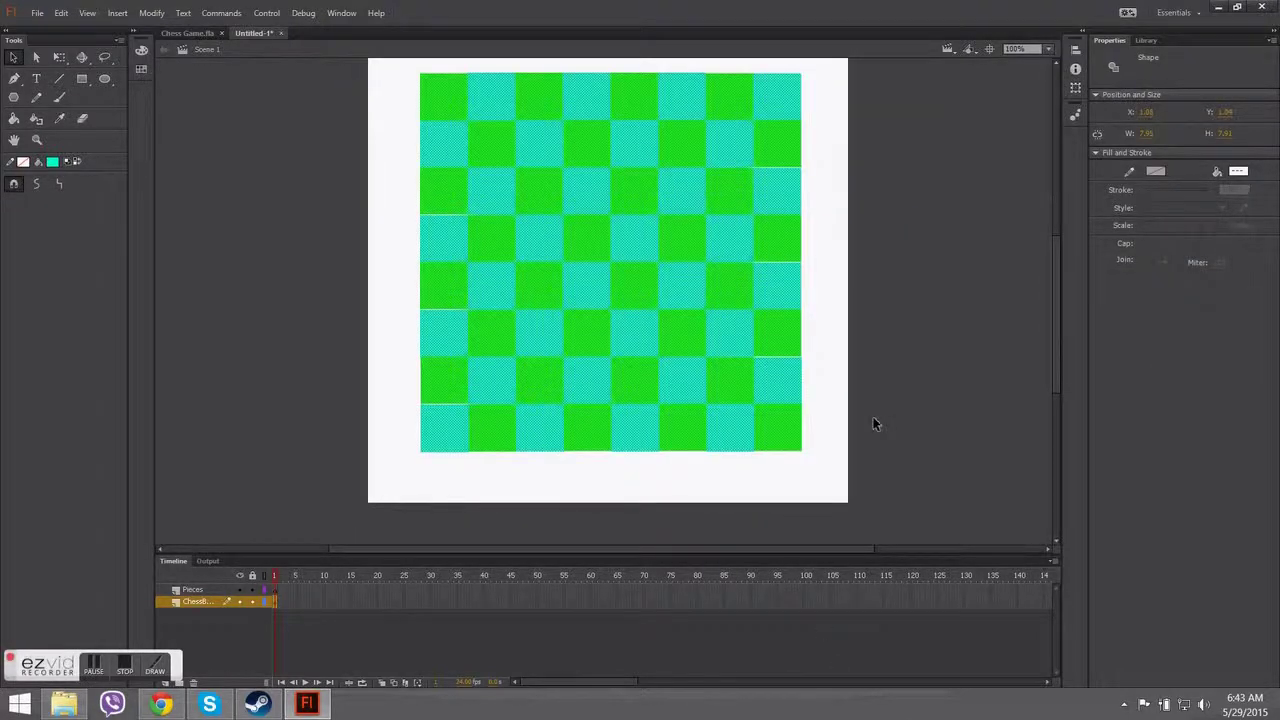
pyautogui.press('Delete')
# Switch to the Chess Game.fla document and examine its board, graveyard areas and a pawn piece in the lower pawn row.
pyautogui.click(170, 35)
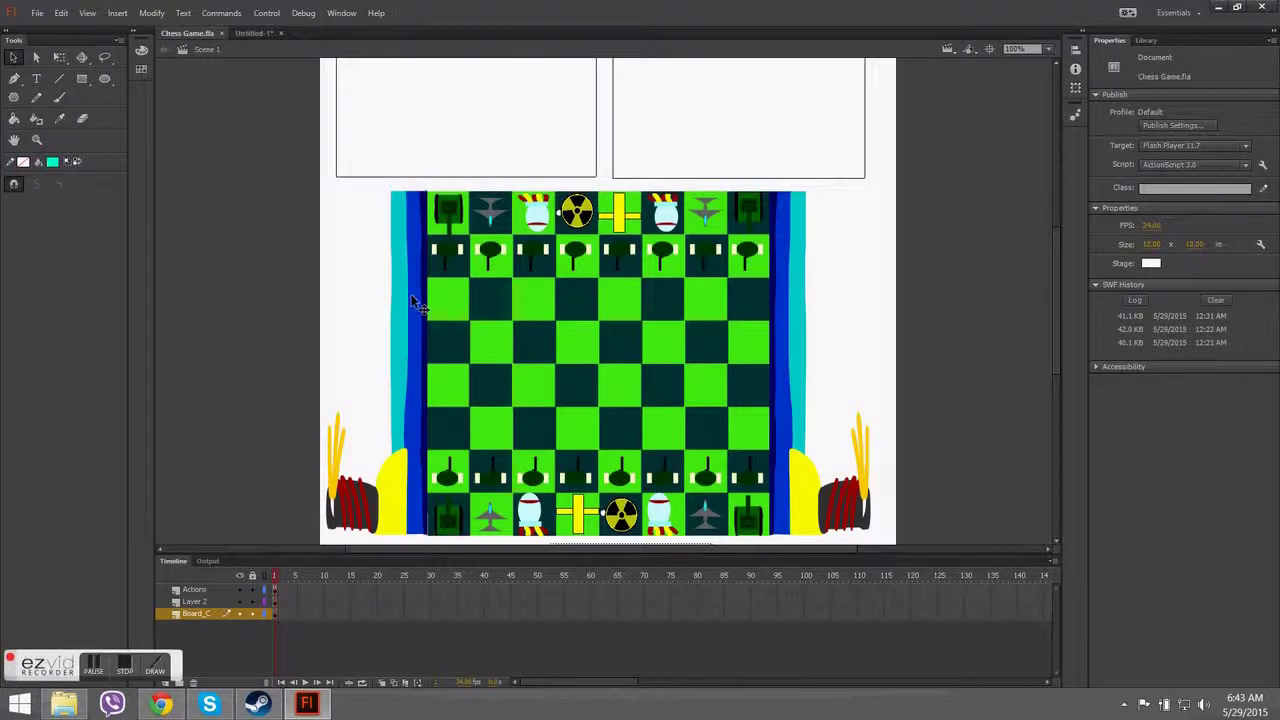
pyautogui.scroll(-2, 415, 300)
pyautogui.scroll(5, 350, 292)
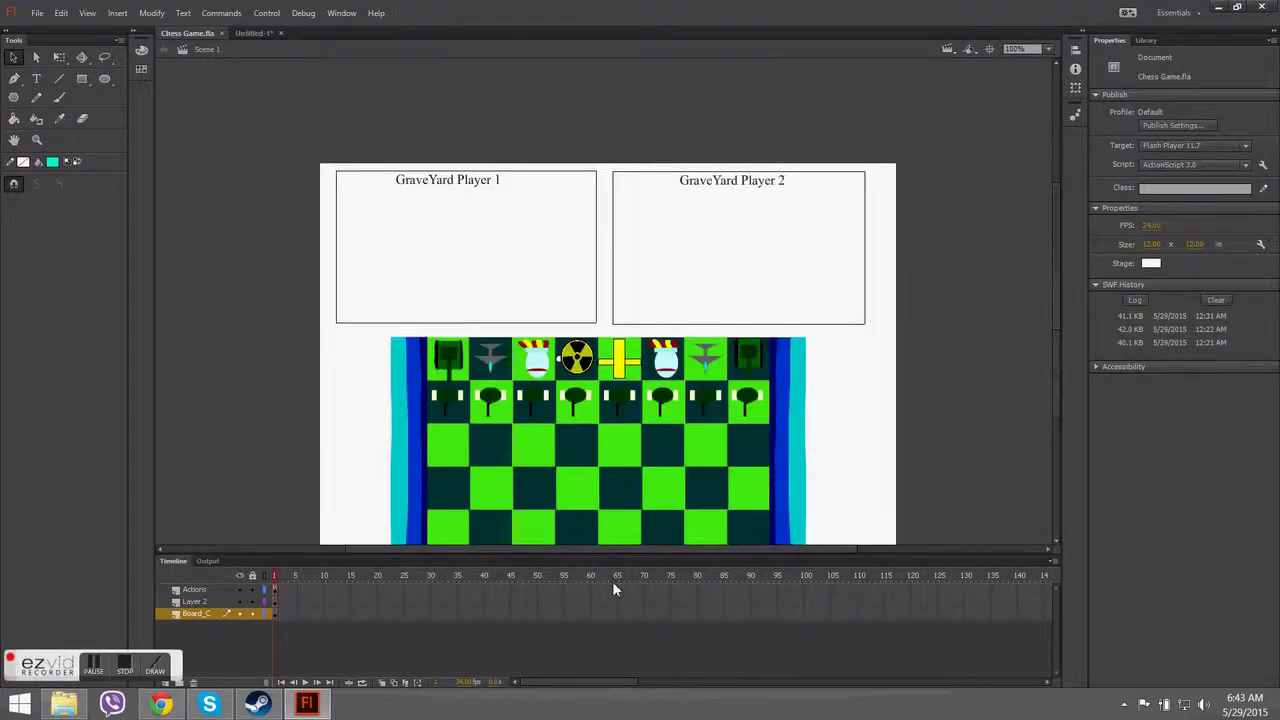
pyautogui.scroll(-3, 563, 391)
pyautogui.click(532, 477)
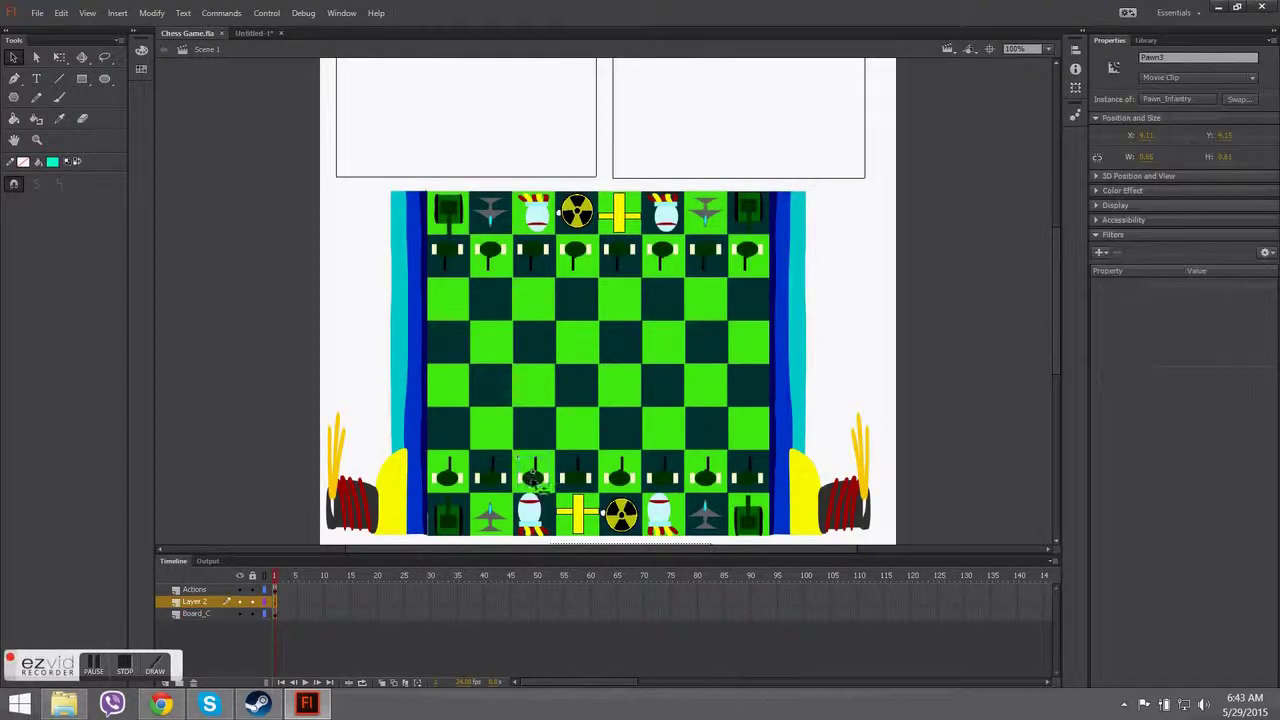
# Examine the chess piece symbols in the Chess Game.fla library, including Gold_King, the missile bishop and Rook_Tank.
pyautogui.click(1146, 40)
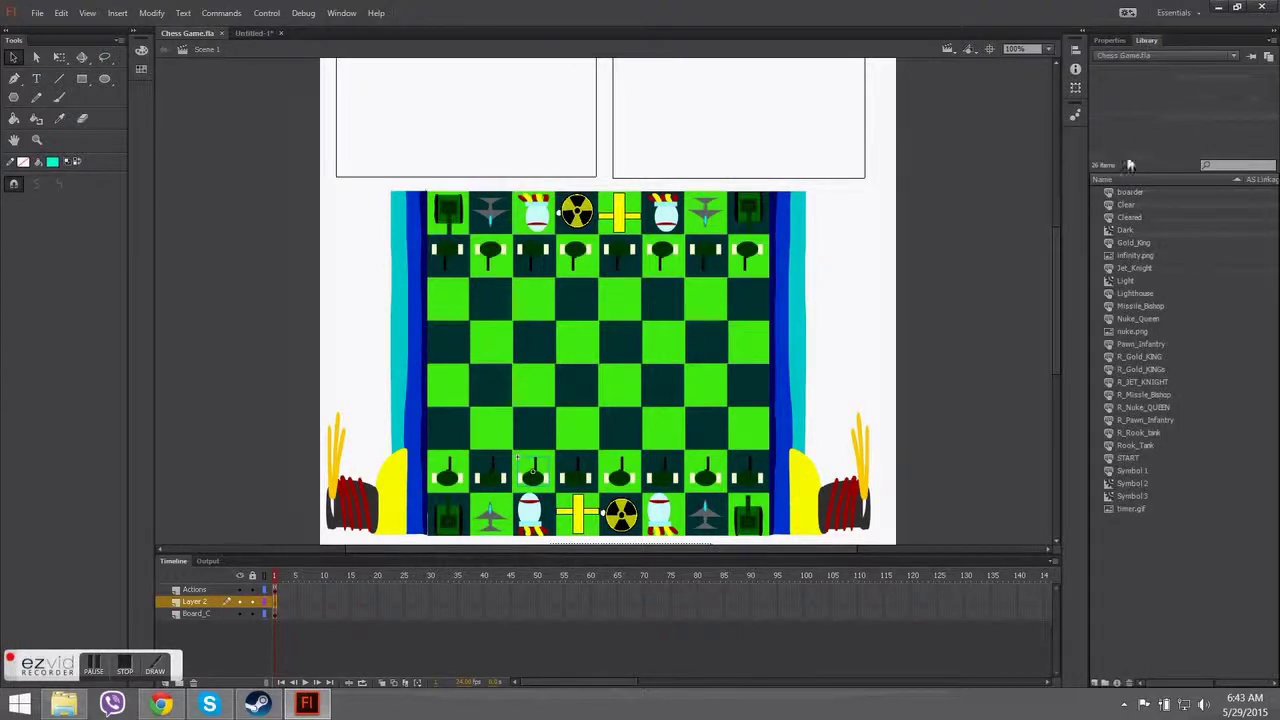
pyautogui.click(1132, 243)
pyautogui.click(1133, 293)
pyautogui.click(1140, 394)
pyautogui.click(1143, 434)
pyautogui.click(1128, 457)
pyautogui.click(1132, 495)
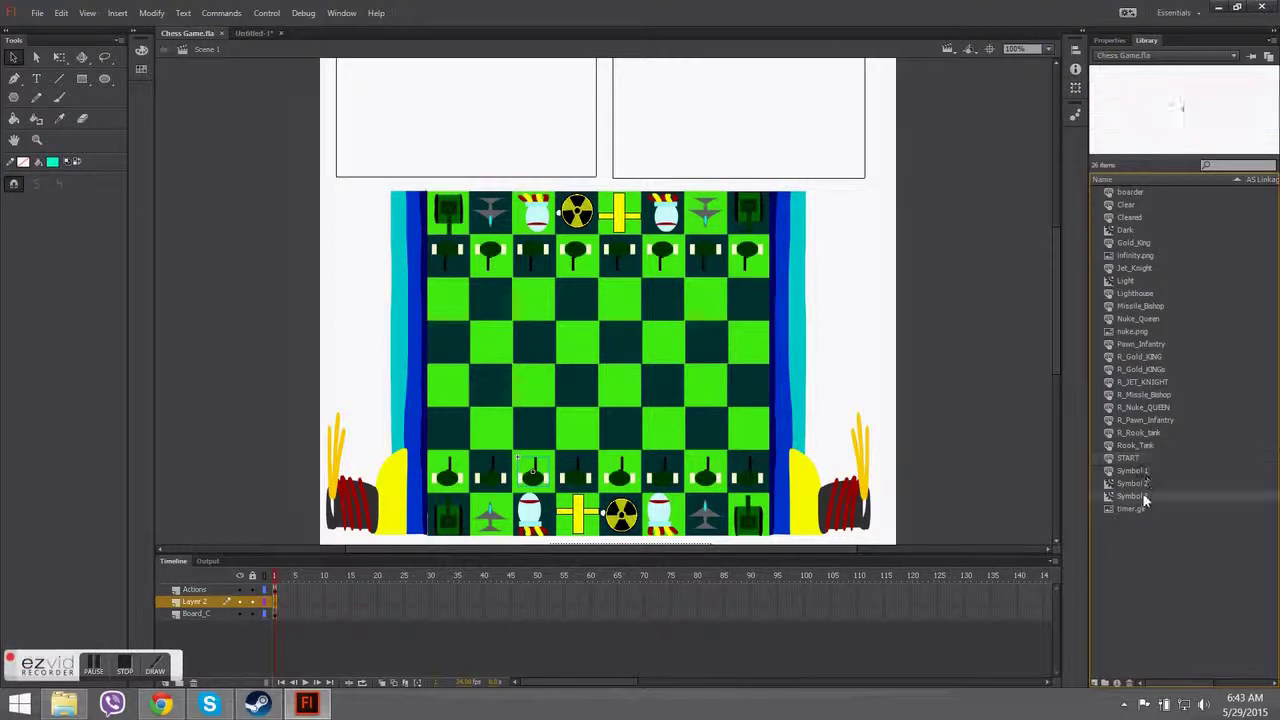
pyautogui.click(1135, 445)
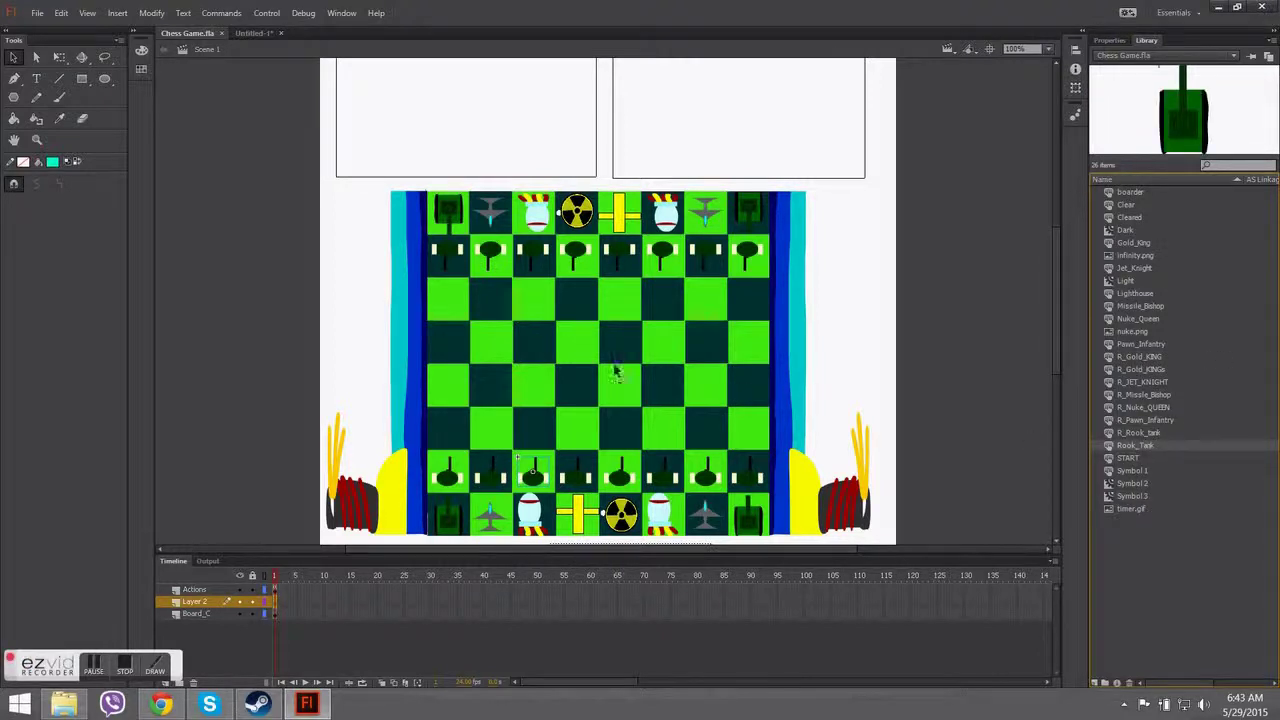
# Return to the Untitled-1 document and draw a dark green circle without an outline in the upper part of the stage.
pyautogui.click(253, 33)
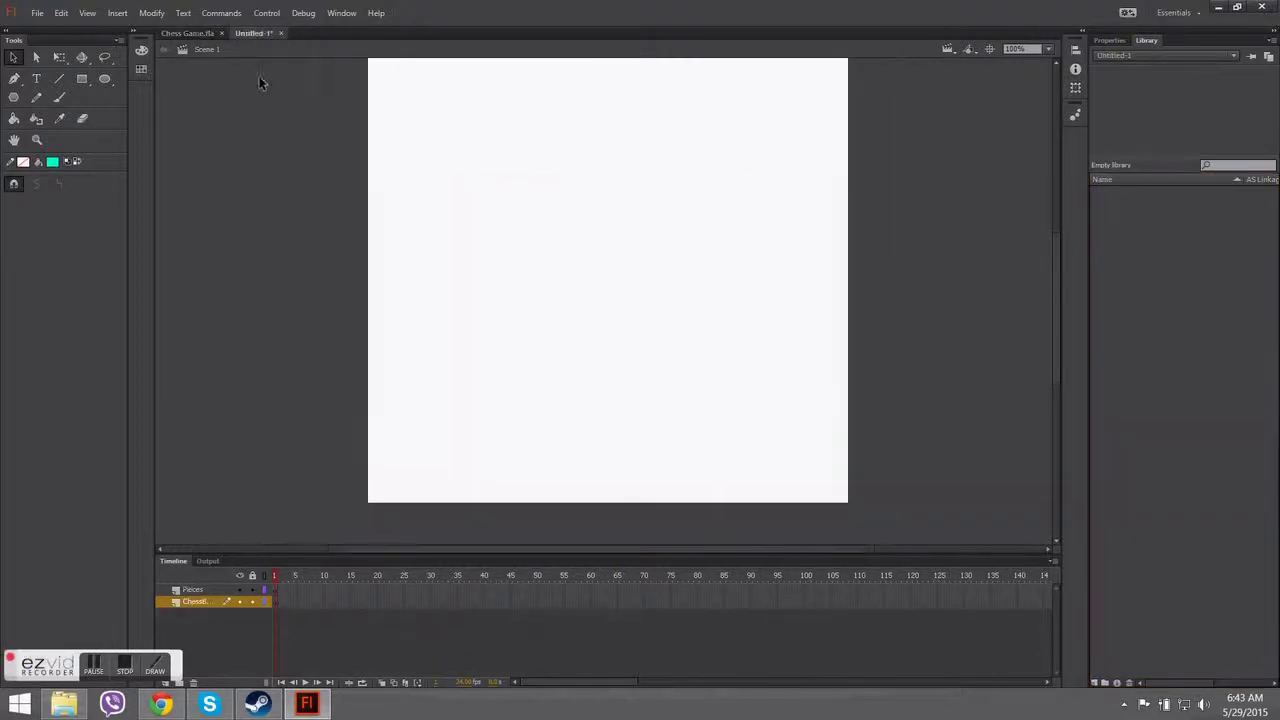
pyautogui.click(103, 78)
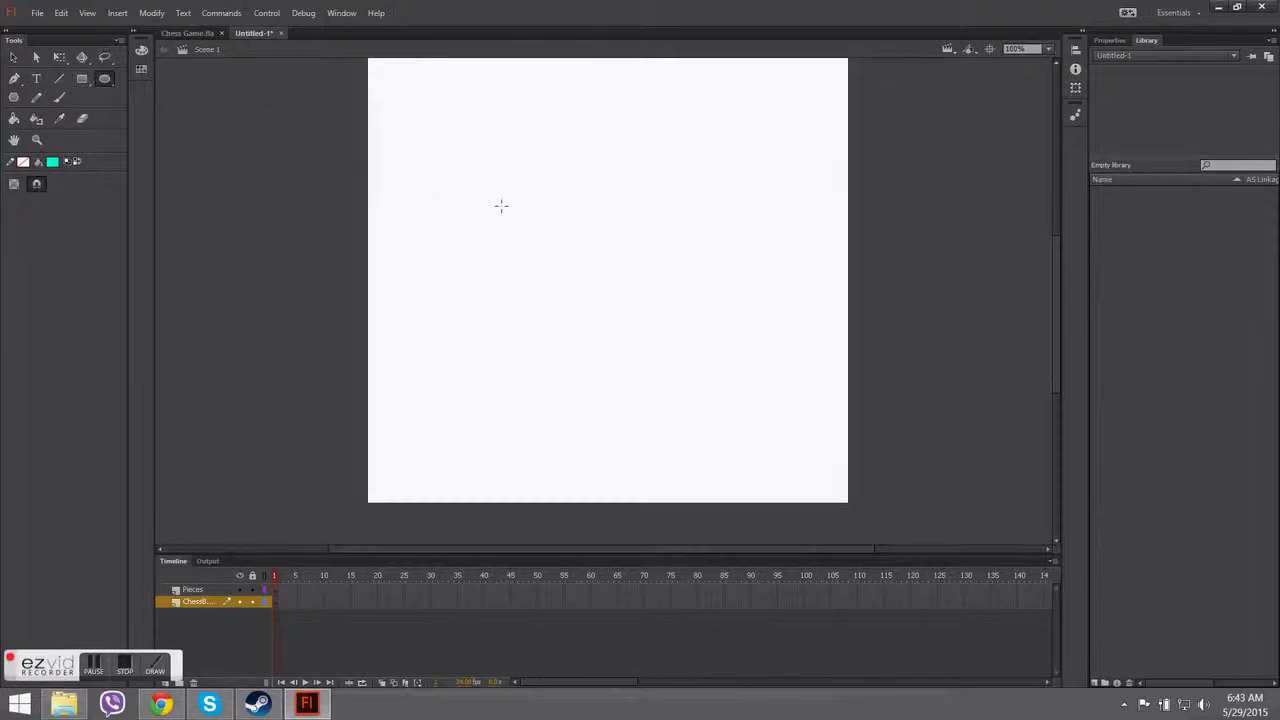
pyautogui.click(52, 161)
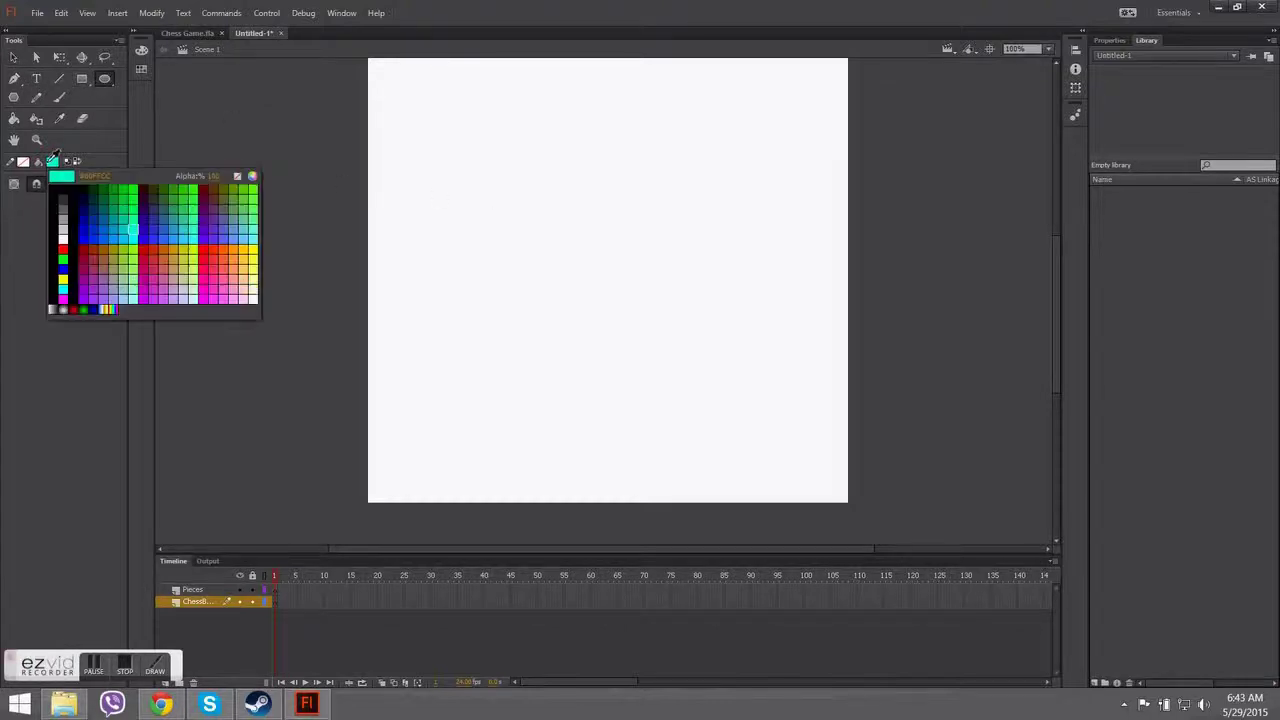
pyautogui.click(108, 195)
pyautogui.moveTo(536, 184); pyautogui.dragTo(592, 241)
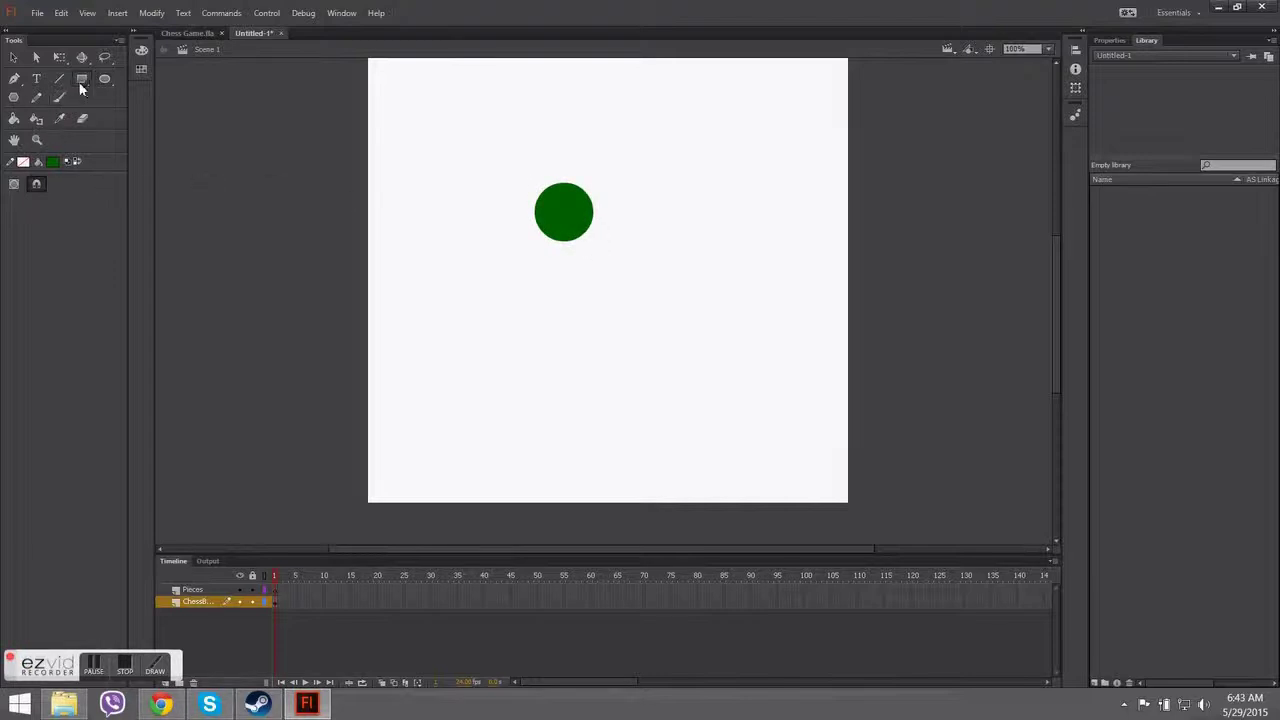
# Draw a small pale yellow rectangle without an outline against the left edge of the green circle.
pyautogui.click(85, 84)
pyautogui.click(52, 161)
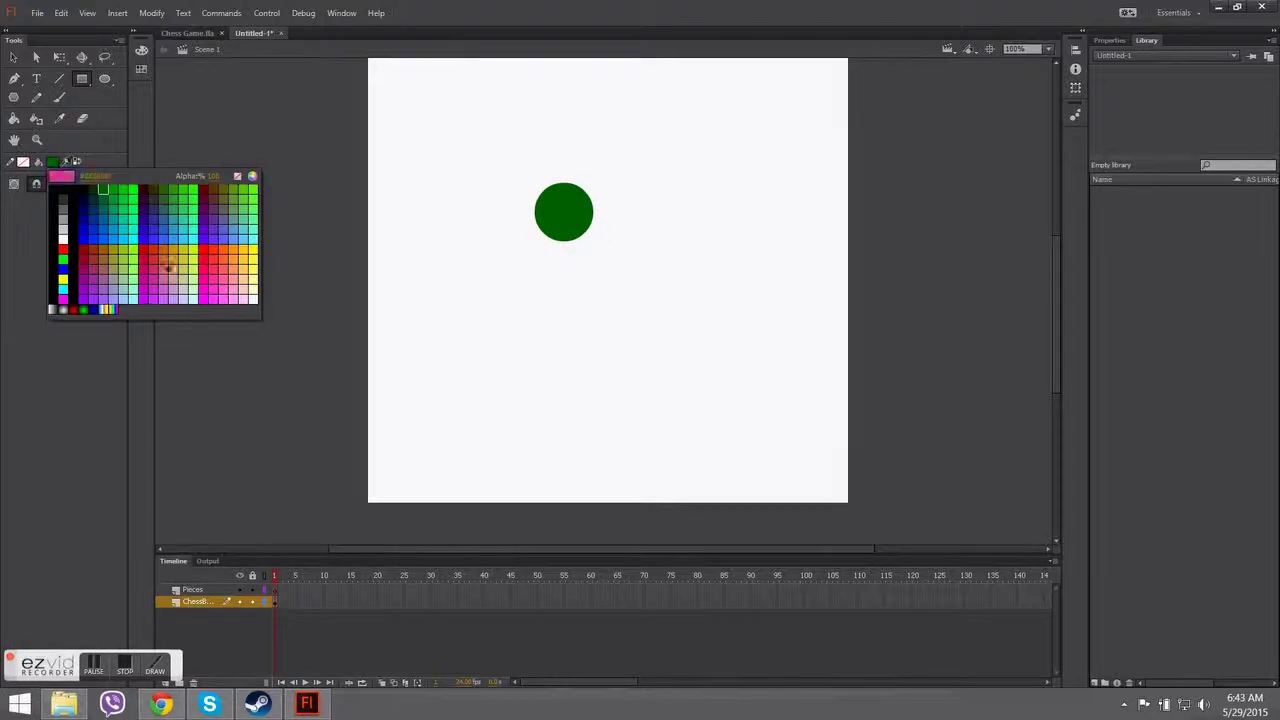
pyautogui.click(254, 291)
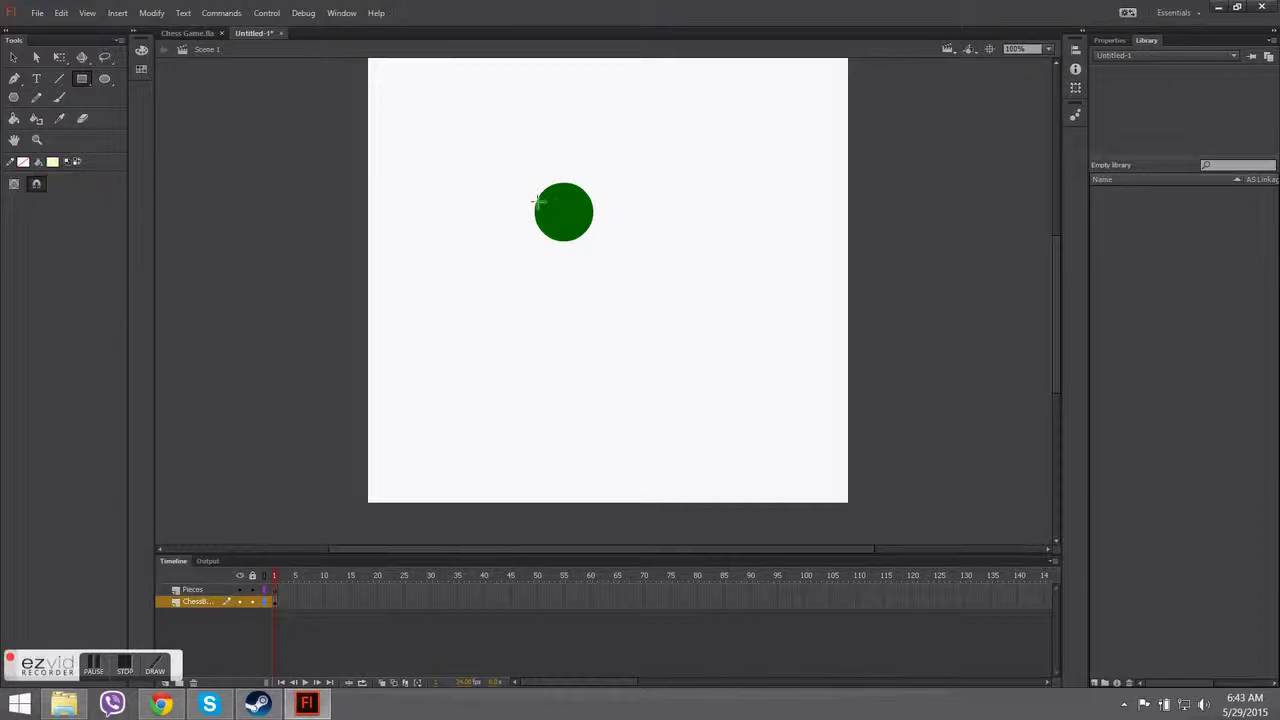
pyautogui.moveTo(524, 211); pyautogui.dragTo(522, 232)
# Paste and delete the checkered board rows, and place a copy of the pale yellow rectangle at the circle's right edge.
pyautogui.hotkey('ctrl', 'v')
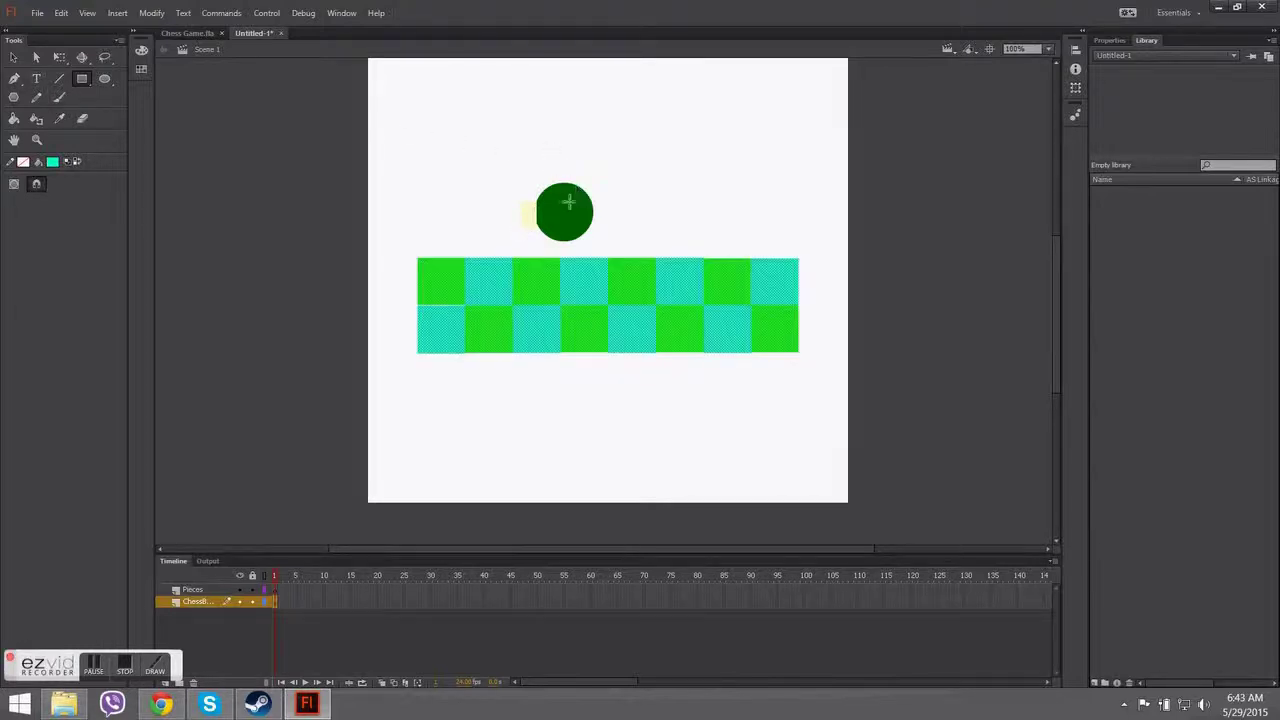
pyautogui.press('Delete')
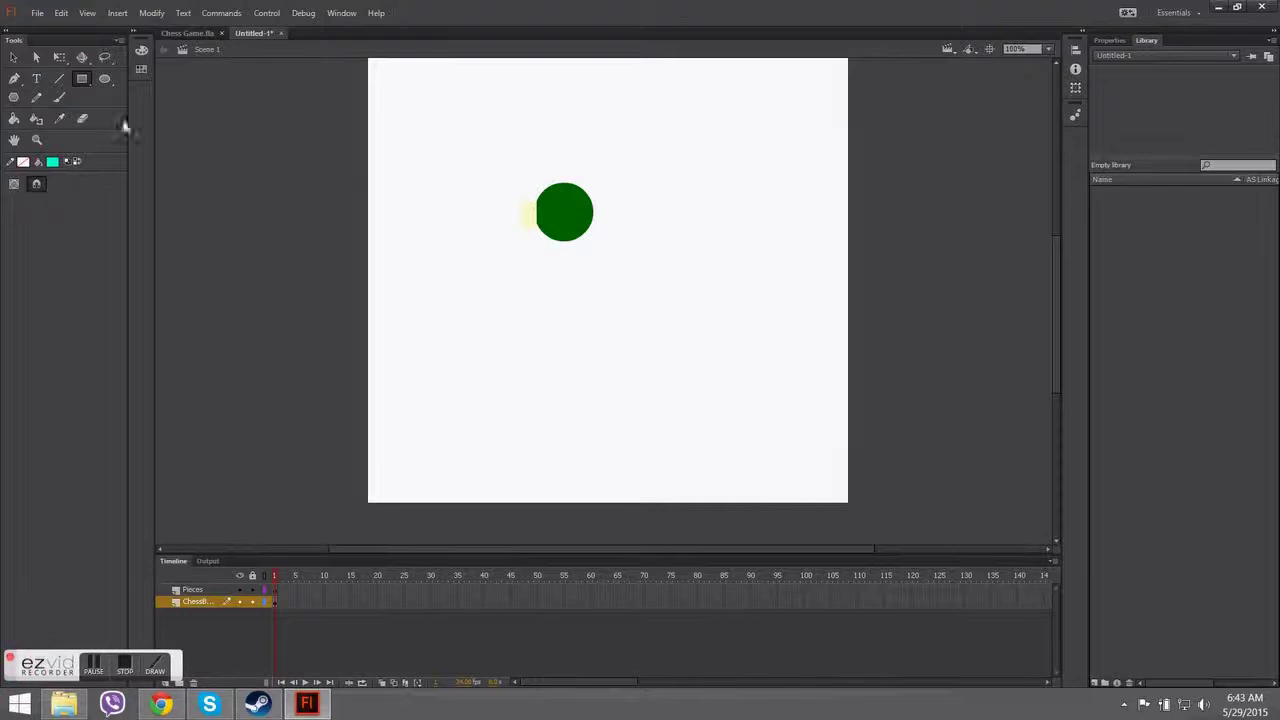
pyautogui.click(14, 58)
pyautogui.click(530, 220)
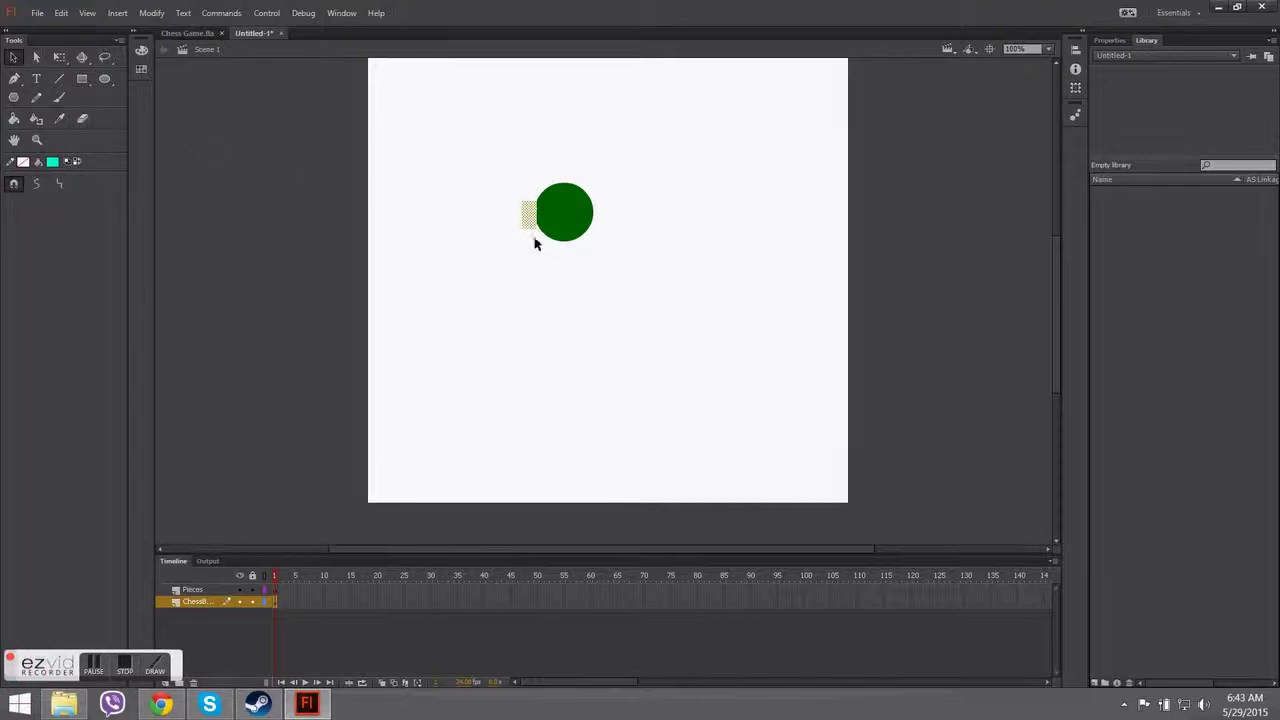
pyautogui.moveTo(528, 215)
pyautogui.mouseDown()
pyautogui.moveTo(608, 306)
pyautogui.moveTo(605, 217)
pyautogui.mouseUp()
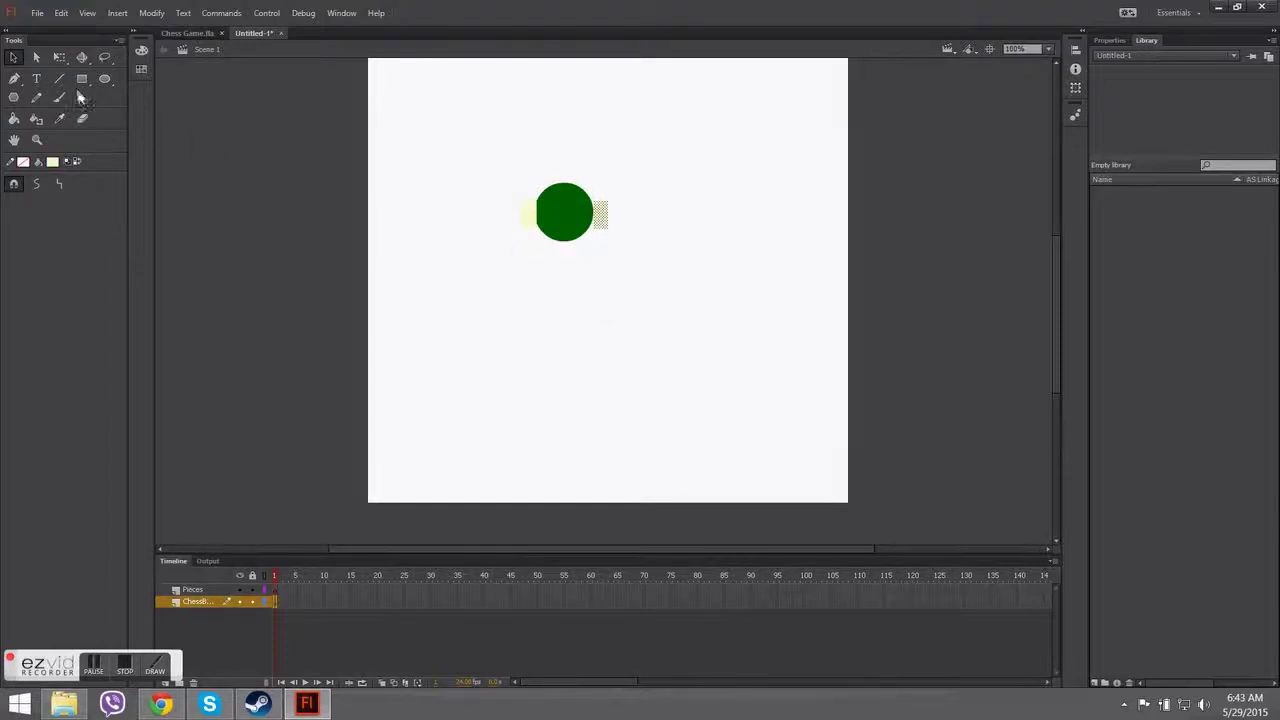
# Draw a narrow vertical black rectangle rising from the top of the green circle as the pawn's gun barrel.
pyautogui.click(82, 79)
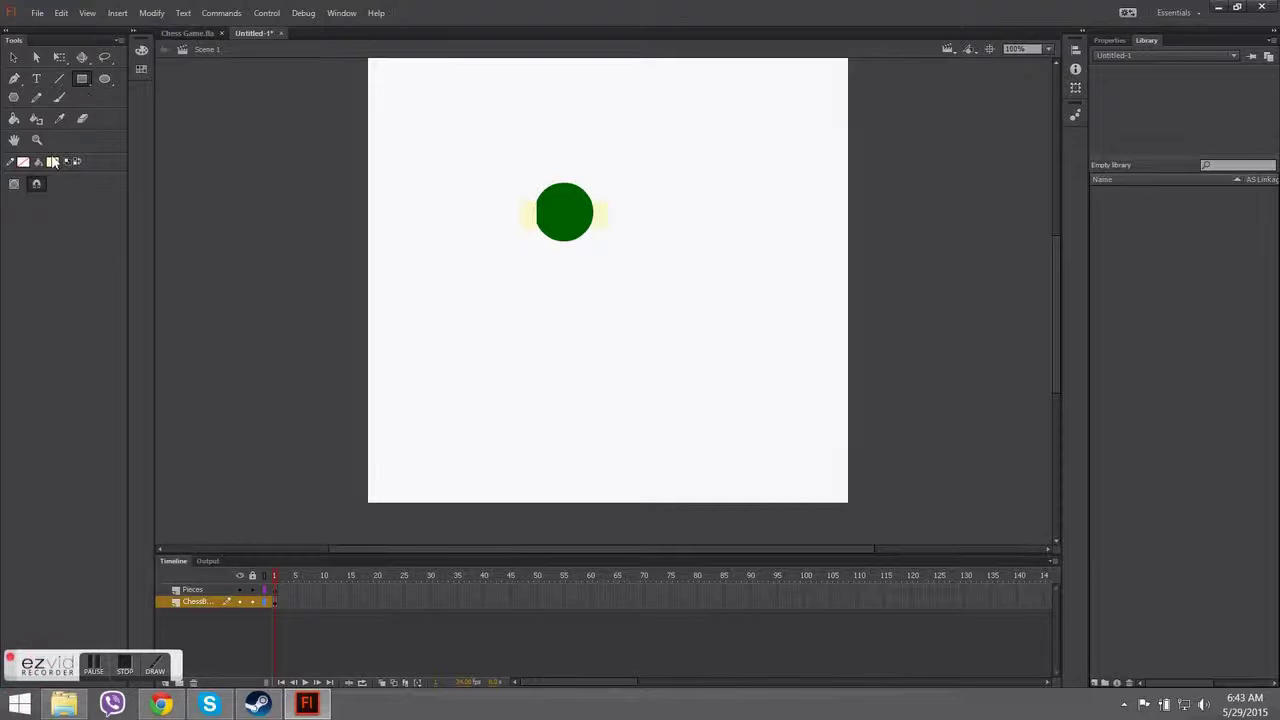
pyautogui.click(52, 162)
pyautogui.click(84, 186)
pyautogui.moveTo(567, 162); pyautogui.dragTo(570, 184)
# Select all the drawn pawn shapes and convert them to a movie clip symbol named Infantry_Pawn.
pyautogui.click(14, 59)
pyautogui.moveTo(424, 274); pyautogui.dragTo(762, 119)
pyautogui.rightClick(570, 201)
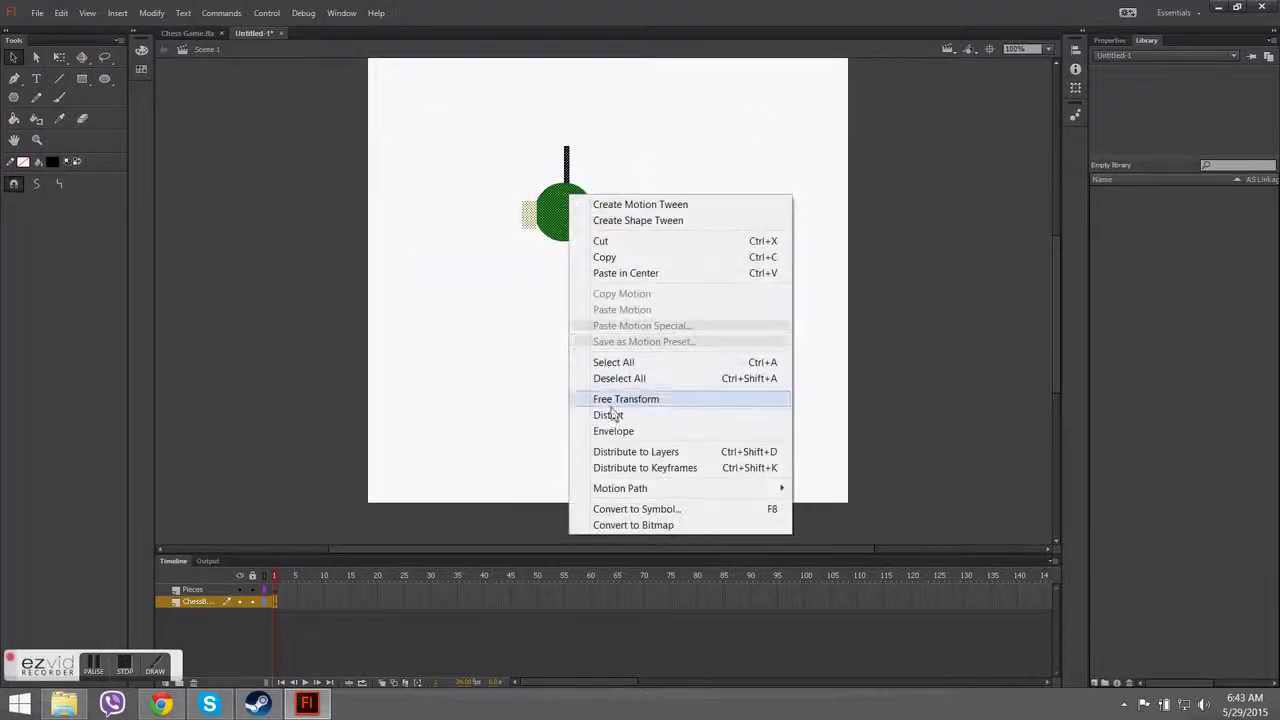
pyautogui.click(660, 512)
pyautogui.click(578, 228)
pyautogui.click(571, 246)
pyautogui.hotkey('shift', 'Tab')
pyautogui.press('BackSpace')
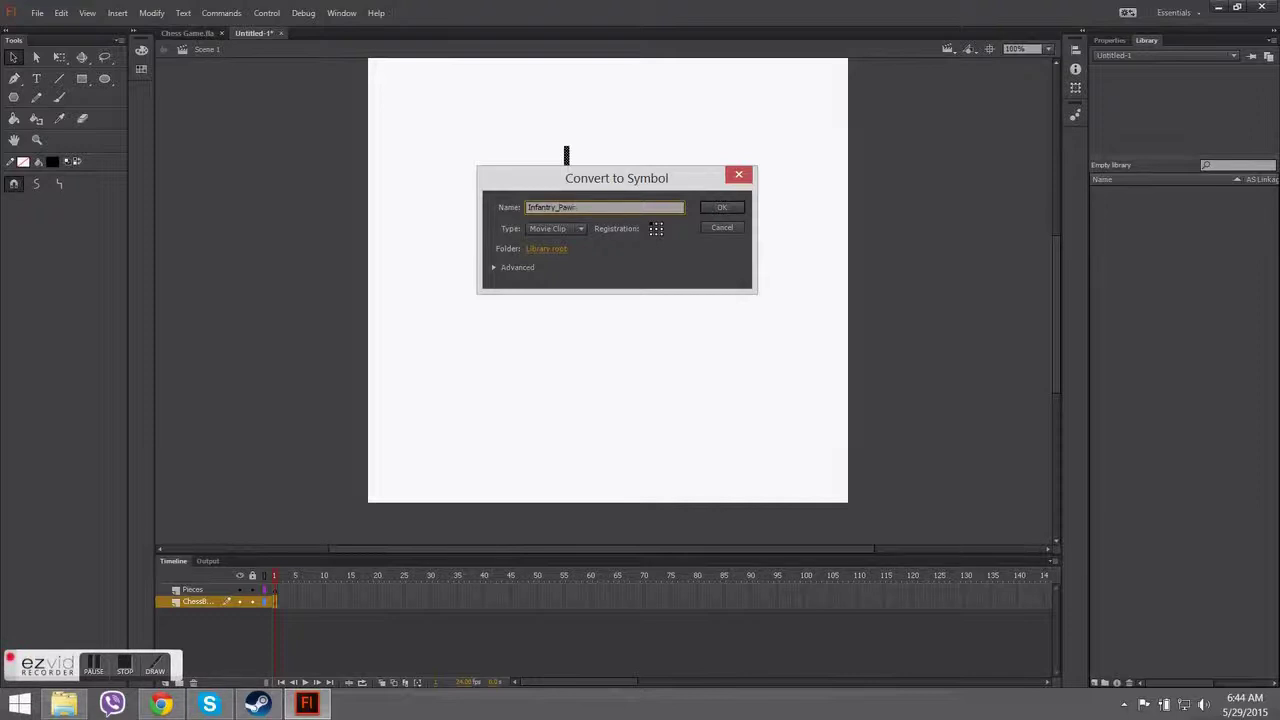
pyautogui.click(710, 206)
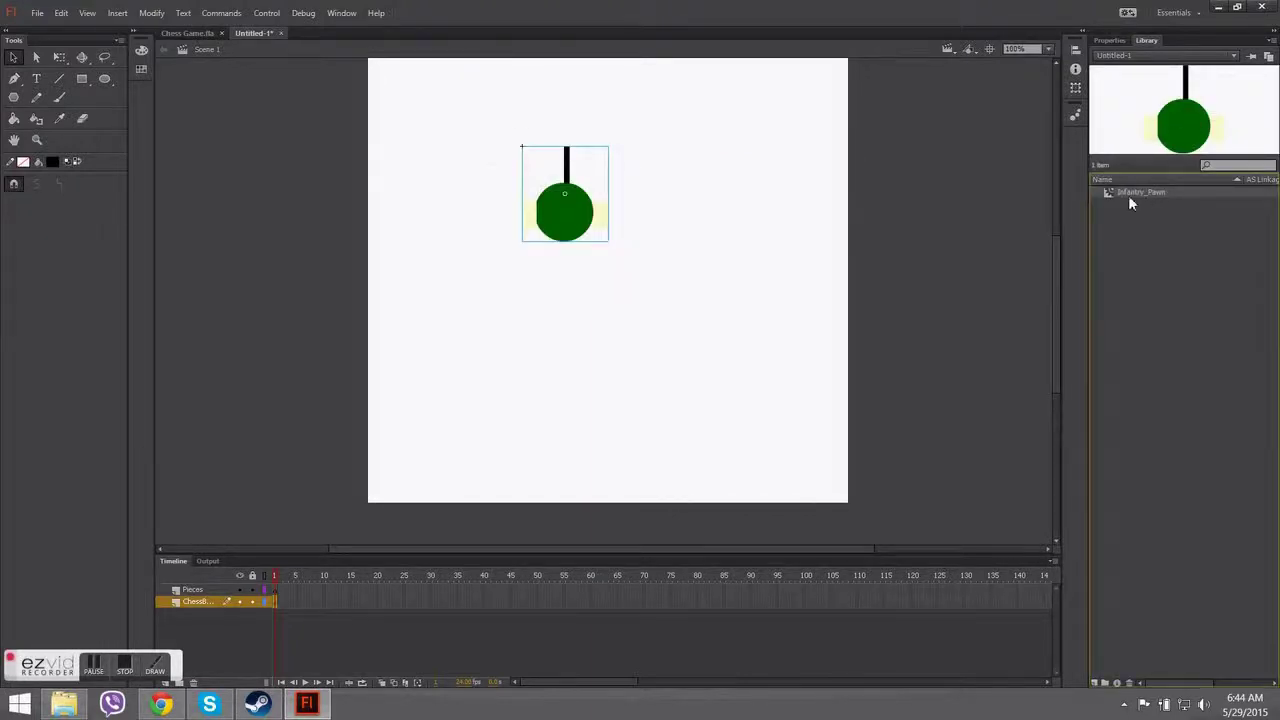
# Switch to the Chess Game.fla document and examine its jet piece and the library symbols, ending with R_Gold_KING.
pyautogui.click(199, 32)
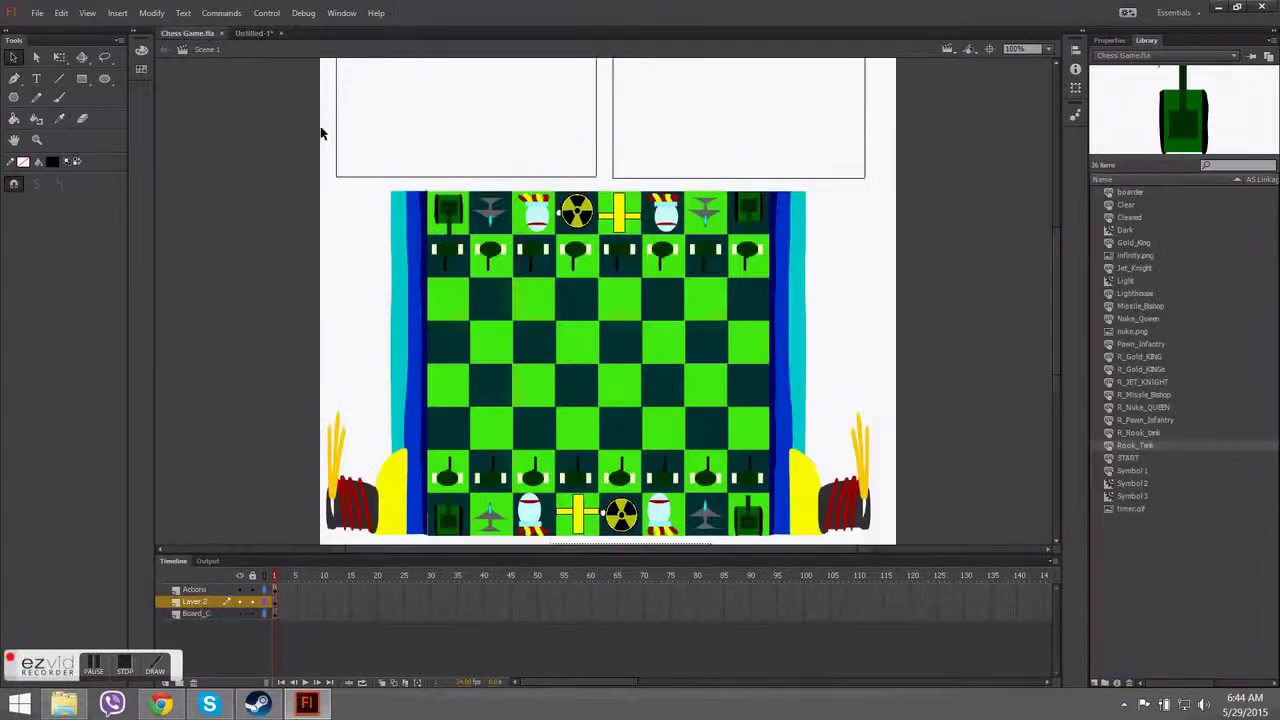
pyautogui.click(492, 214)
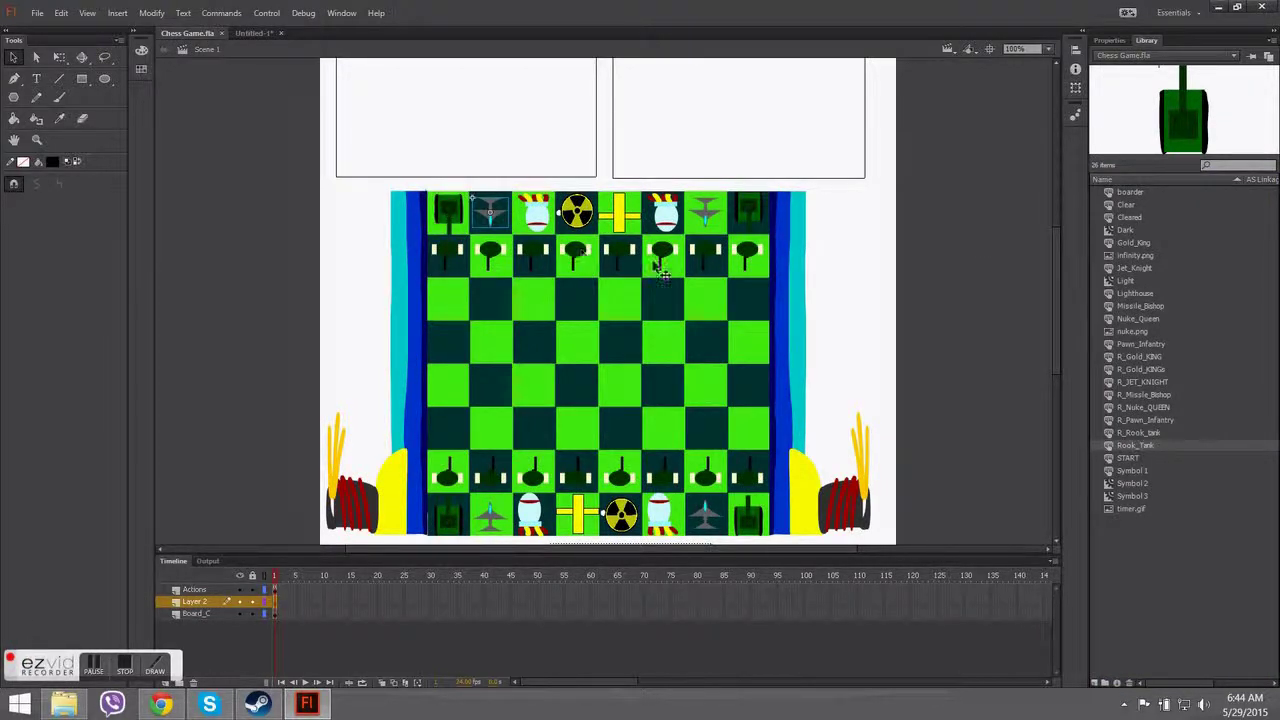
pyautogui.click(1138, 437)
pyautogui.click(1140, 456)
pyautogui.click(1146, 484)
pyautogui.click(1143, 430)
pyautogui.click(1143, 395)
pyautogui.click(1134, 332)
pyautogui.click(1133, 281)
pyautogui.click(1137, 243)
pyautogui.click(1131, 218)
pyautogui.click(1135, 293)
pyautogui.click(1139, 356)
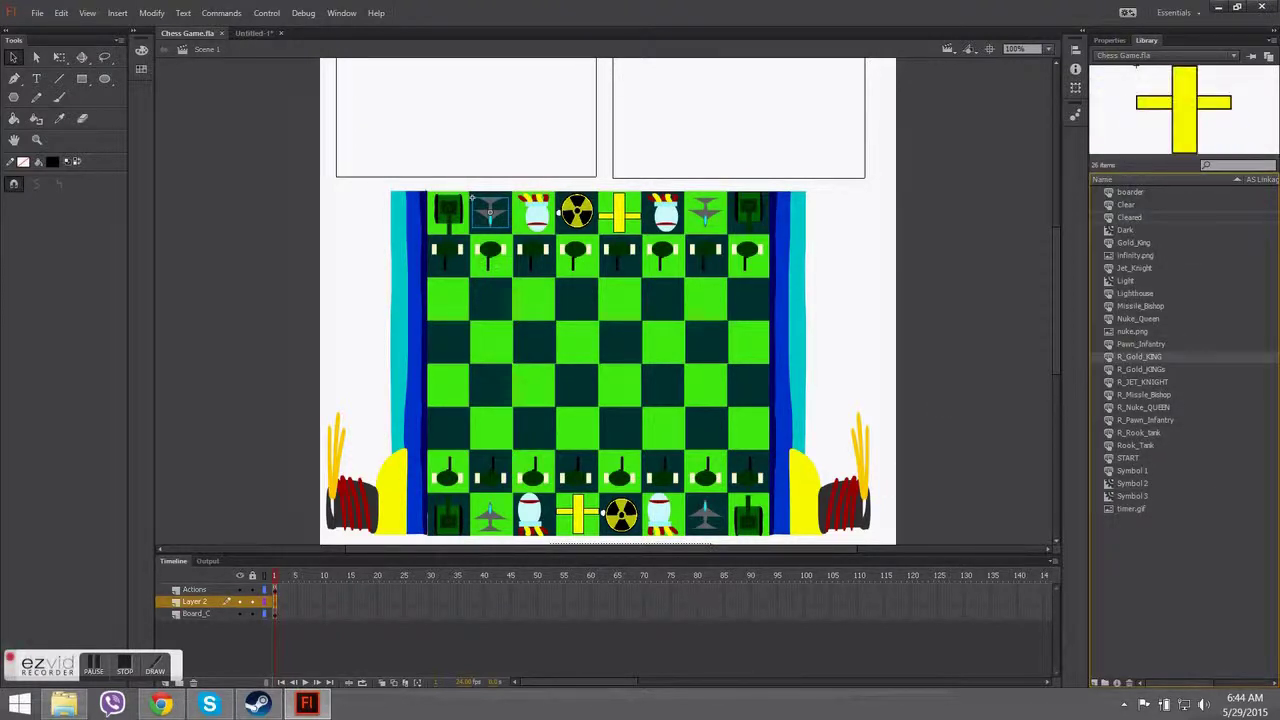
# Examine the instance name and symbol type of the red STOP button below the chessboard.
pyautogui.scroll(-5, 1052, 372)
pyautogui.scroll(1, 963, 389)
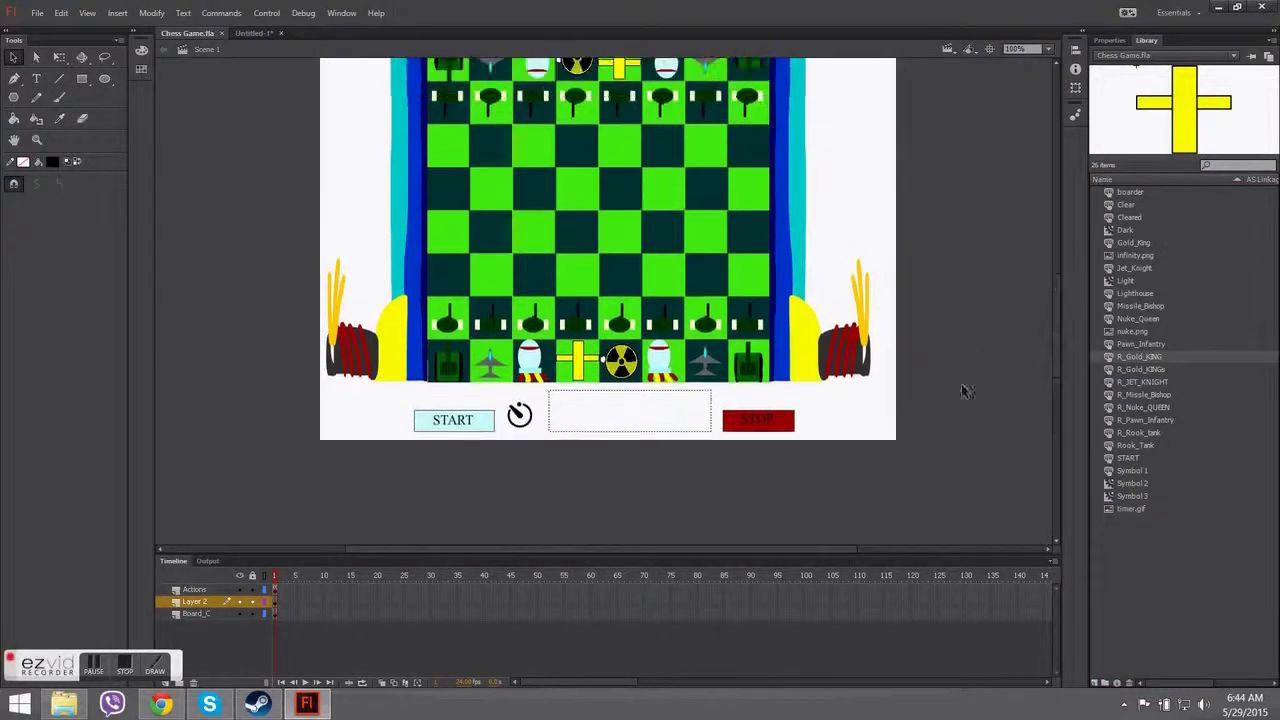
pyautogui.click(783, 432)
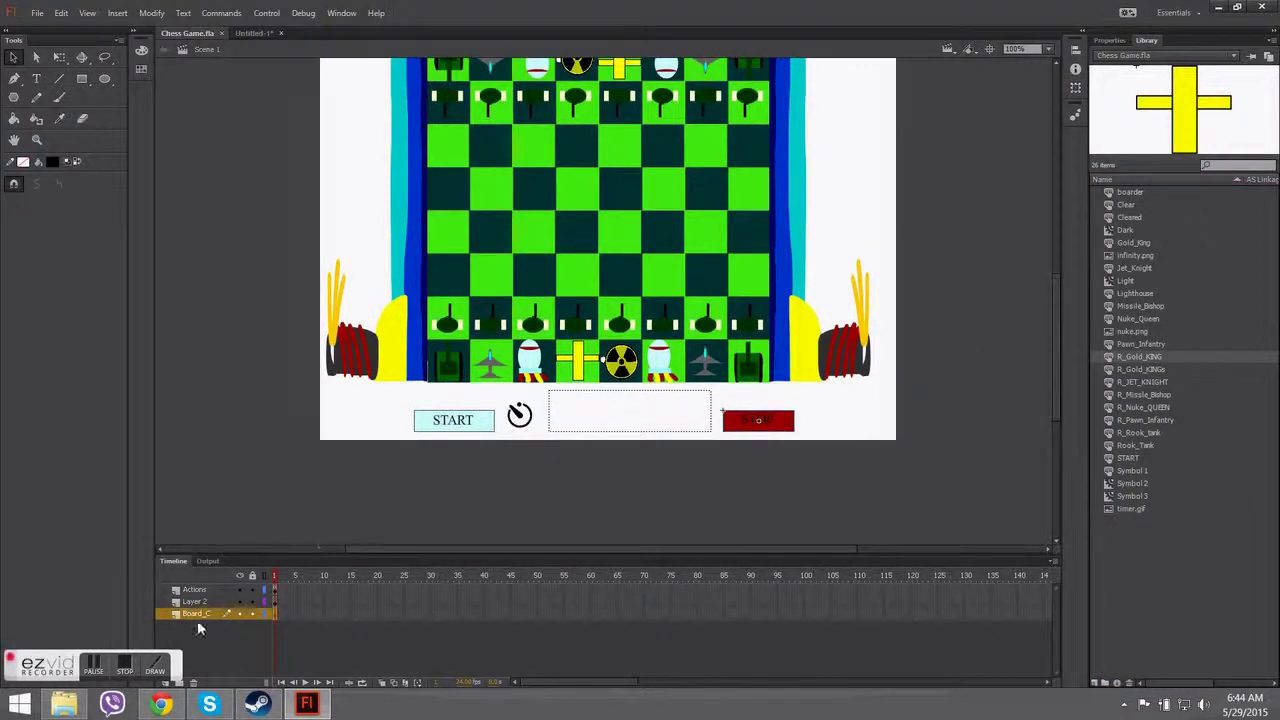
pyautogui.click(1109, 40)
pyautogui.click(1157, 77)
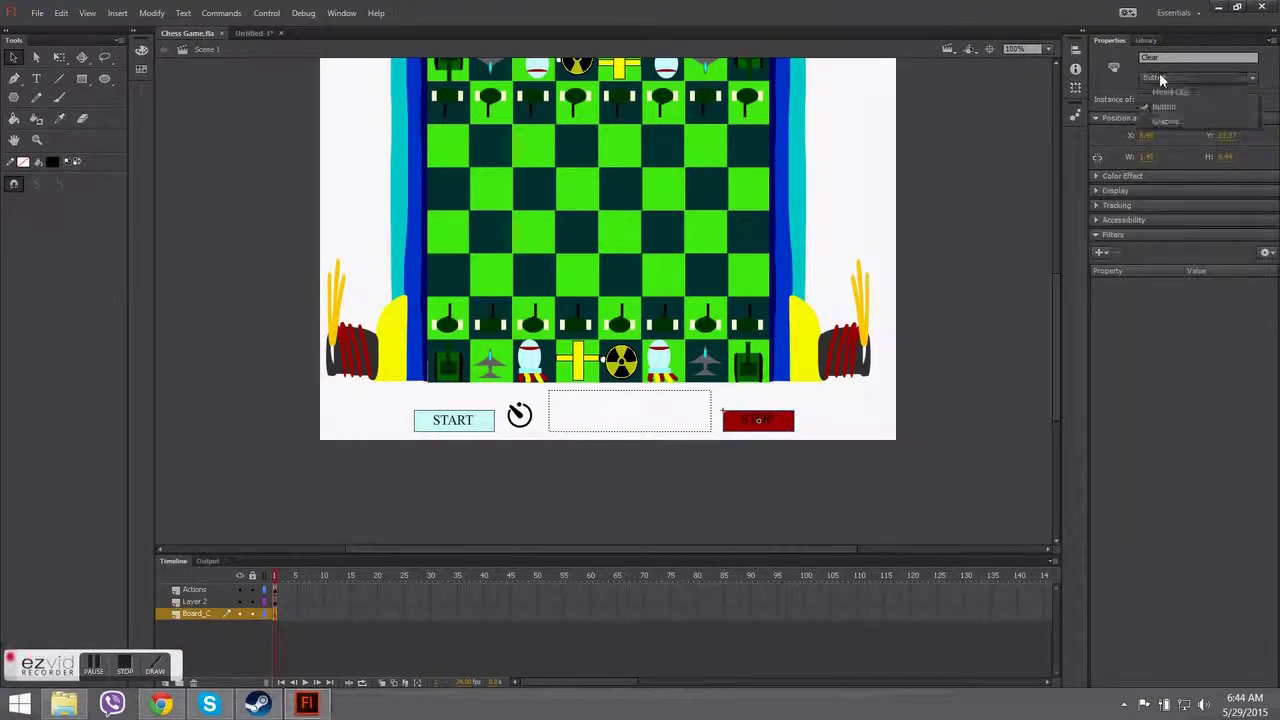
pyautogui.click(1122, 80)
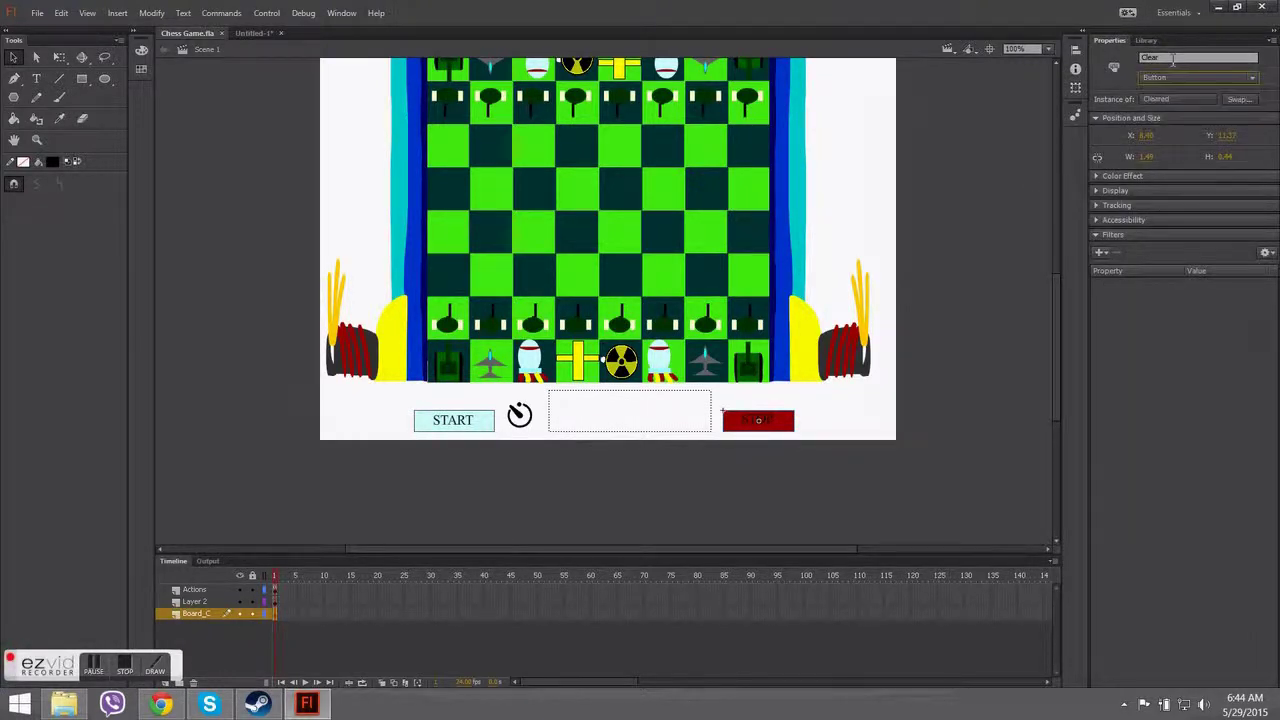
pyautogui.click(1146, 40)
# Examine the graveyard areas, the board and the individual pawn pieces on Layer 2.
pyautogui.scroll(3, 956, 241)
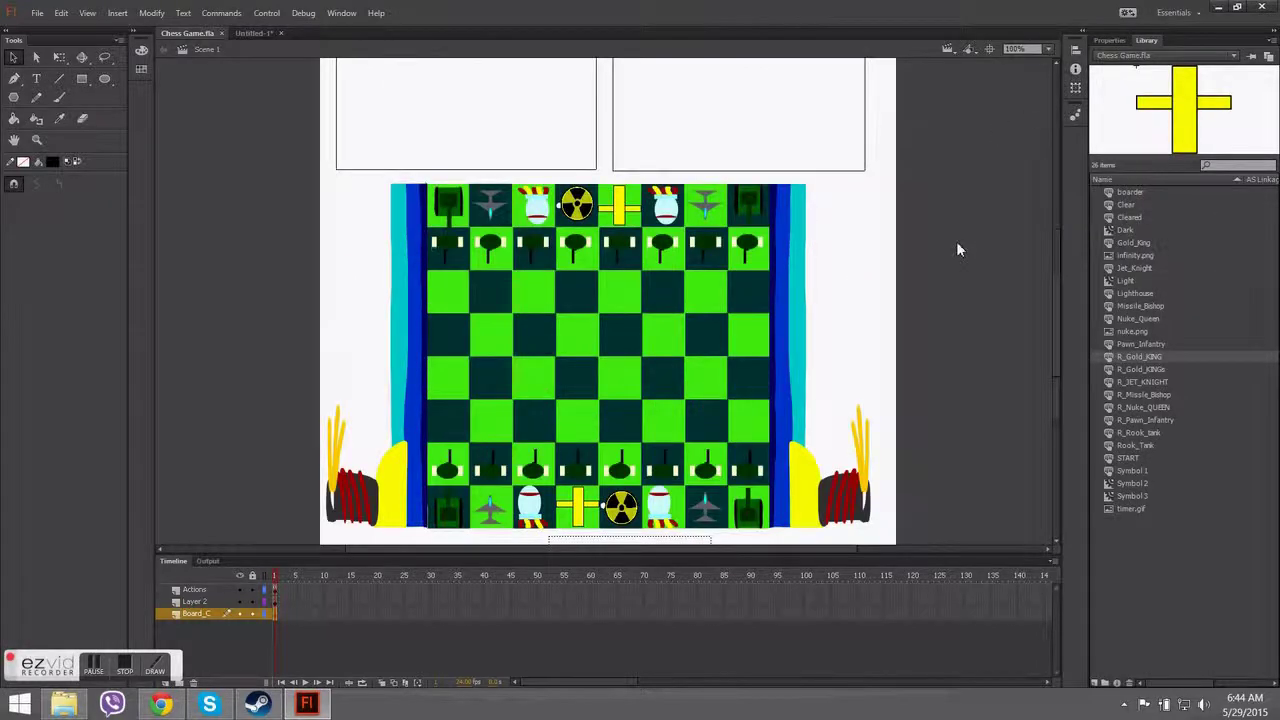
pyautogui.scroll(6, 995, 226)
pyautogui.scroll(-6, 937, 260)
pyautogui.click(195, 601)
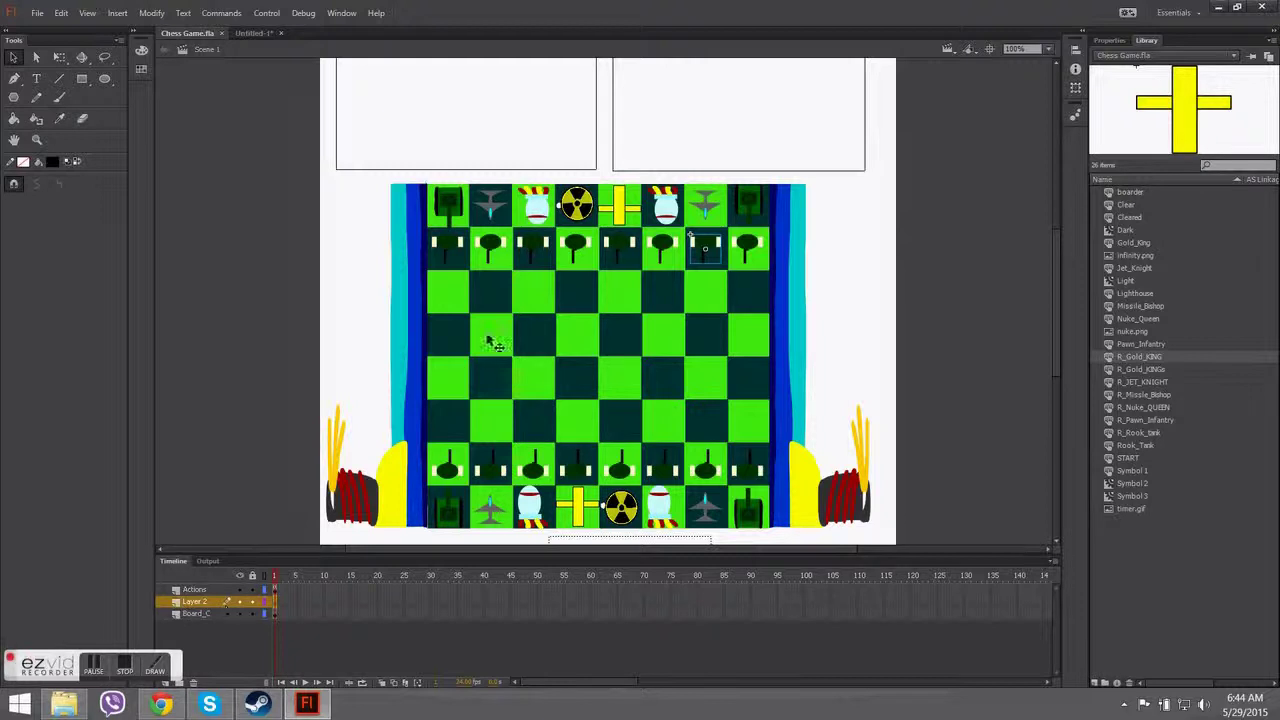
pyautogui.click(489, 250)
pyautogui.click(446, 252)
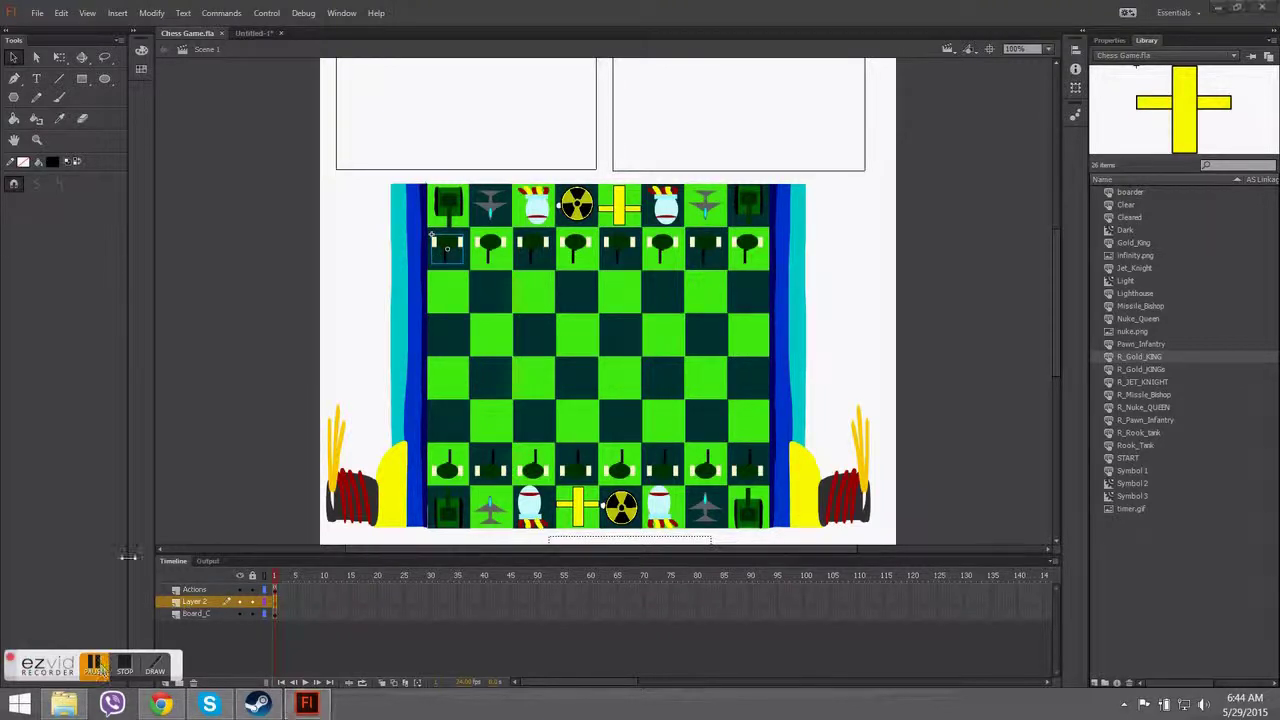
pyautogui.scroll(-2, 207, 472)
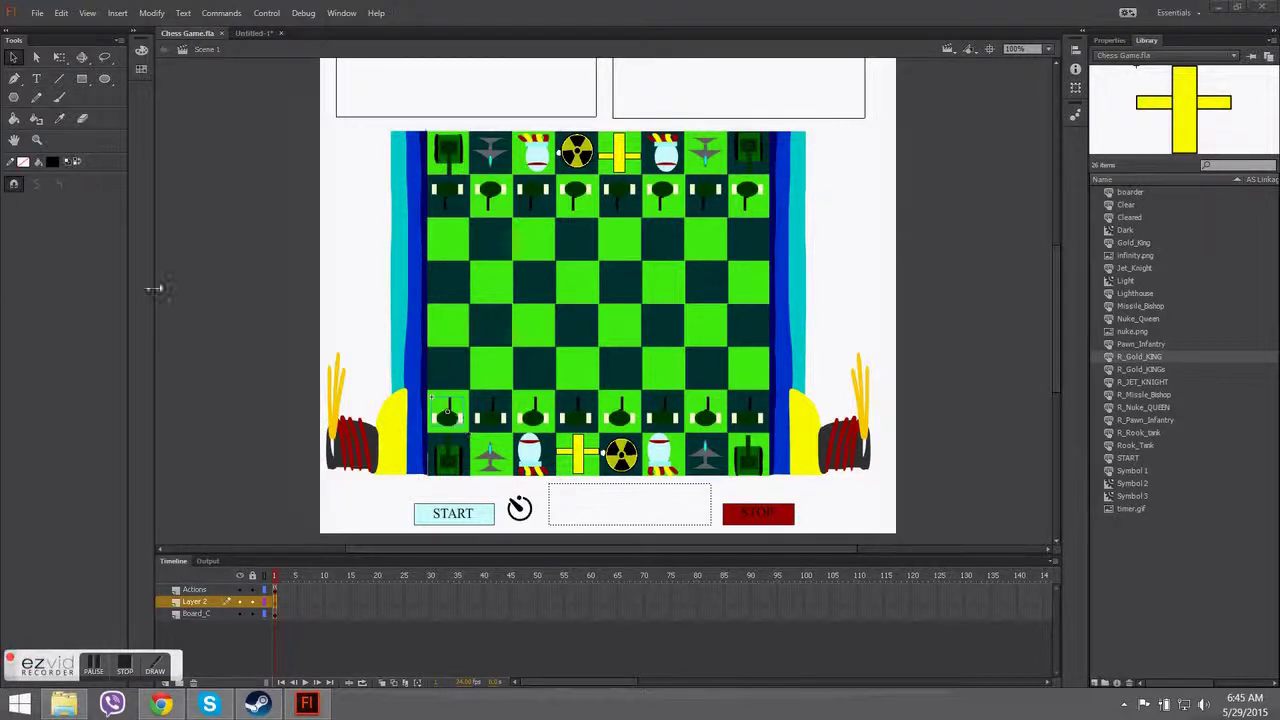
# Open the script on frame 1 of the Actions layer and examine the timer code.
pyautogui.click(341, 13)
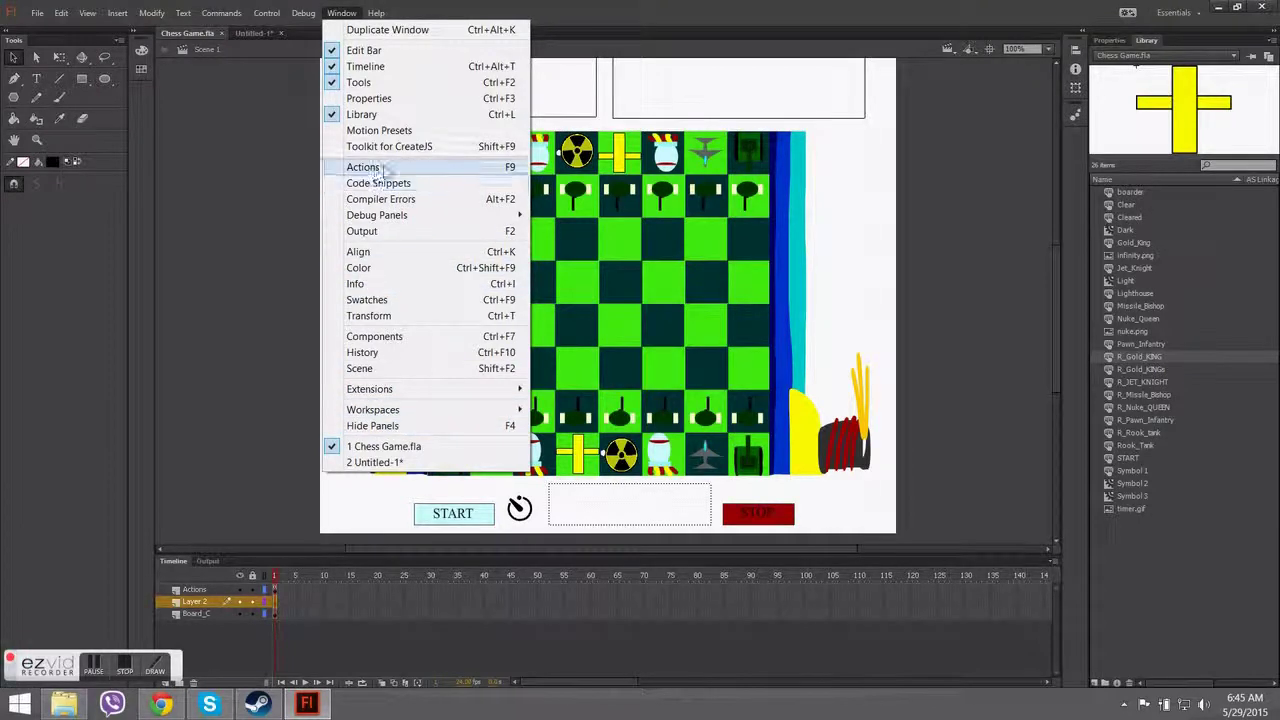
pyautogui.click(424, 174)
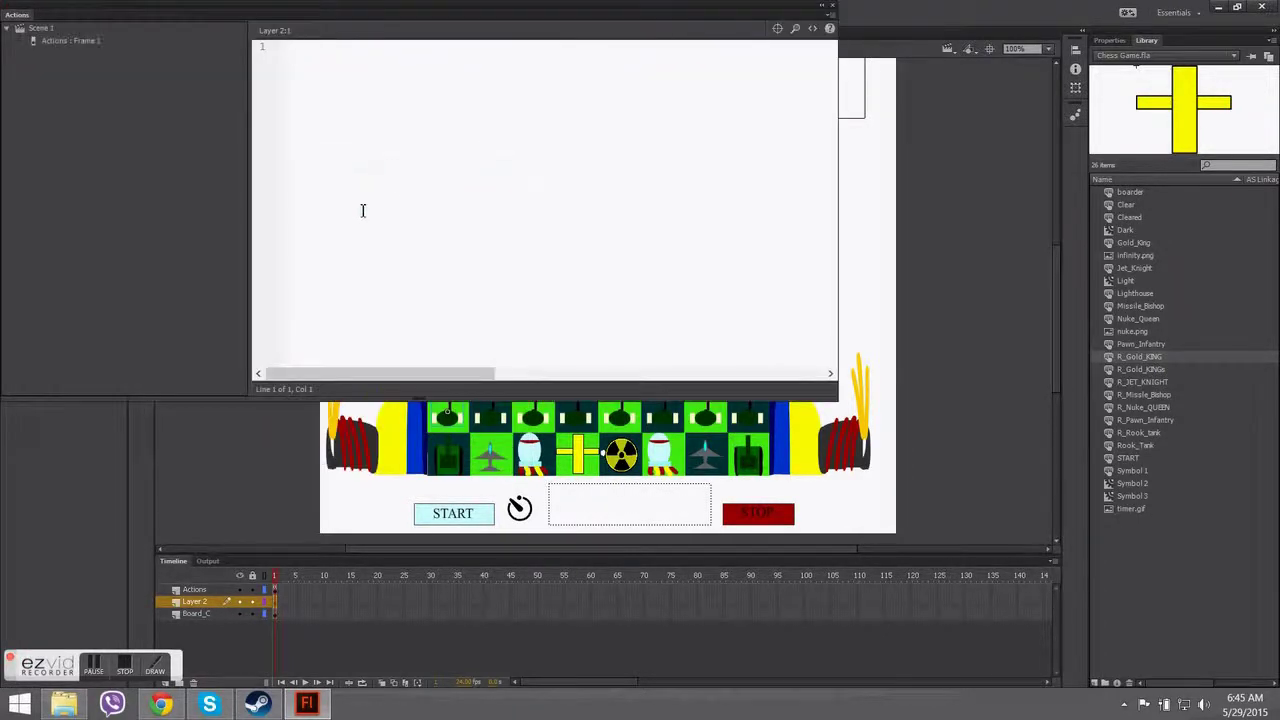
pyautogui.click(91, 40)
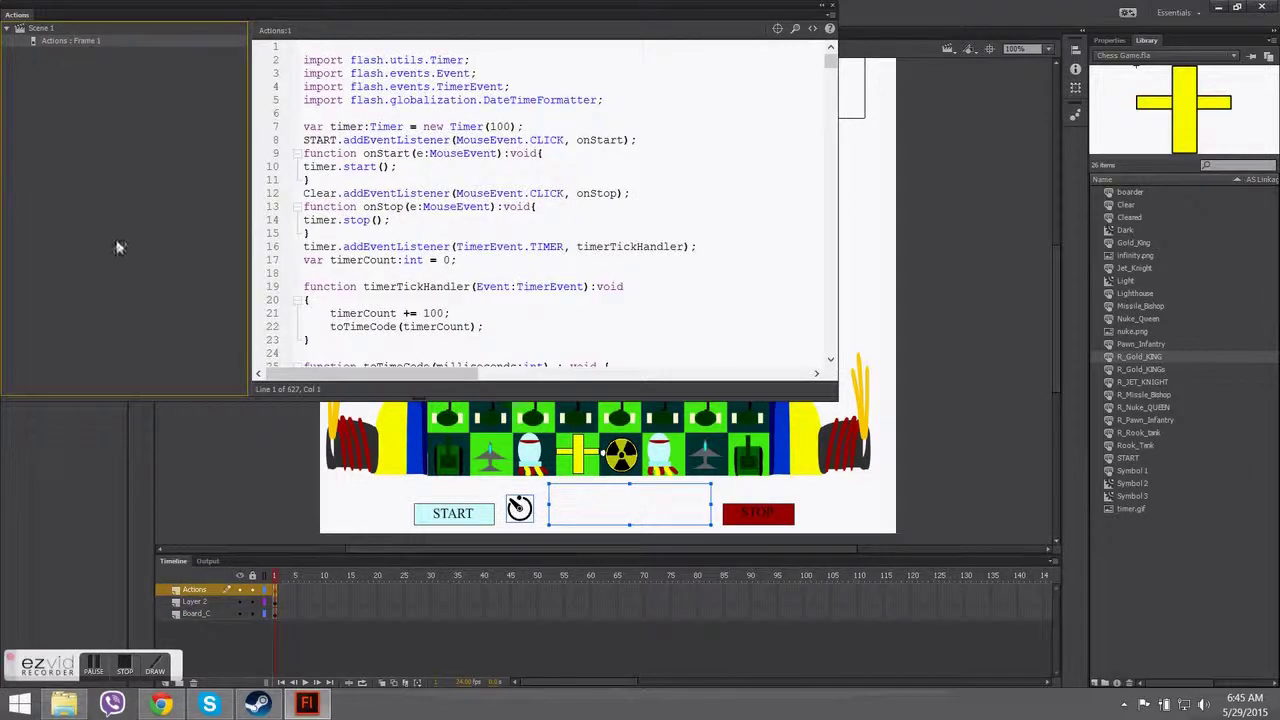
pyautogui.click(393, 103)
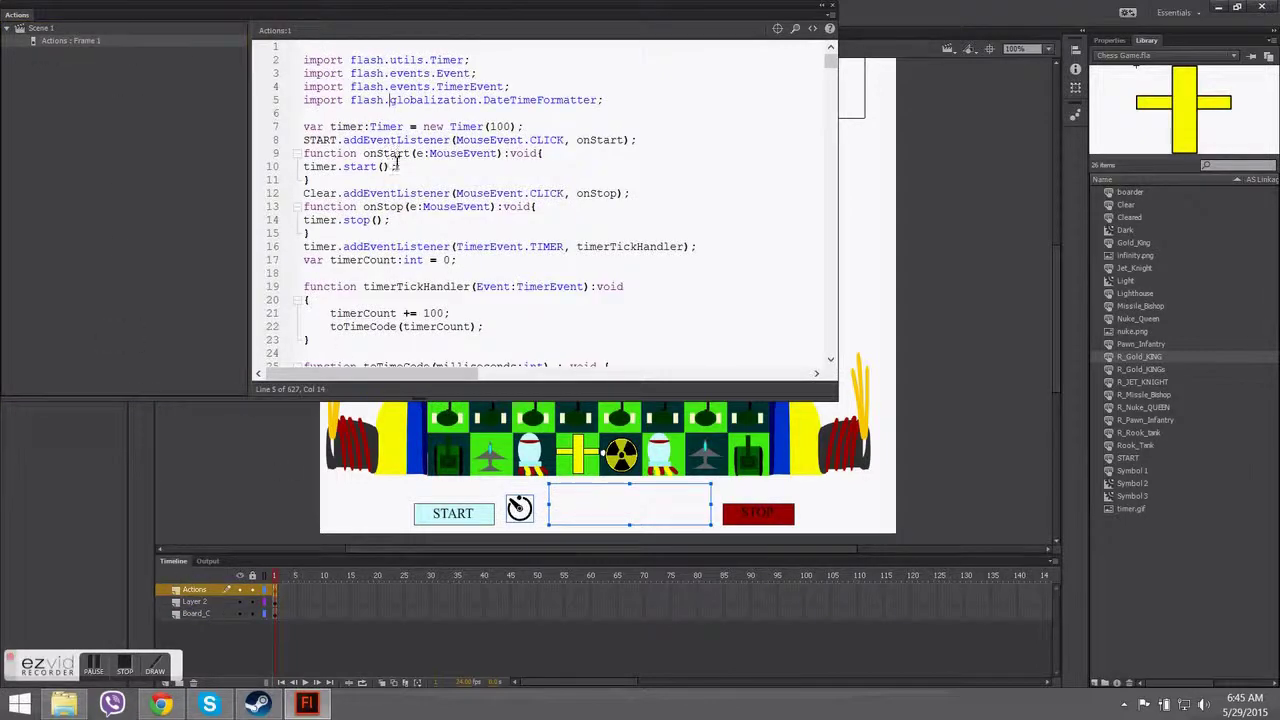
pyautogui.scroll(-9, 430, 150)
pyautogui.scroll(-3, 467, 195)
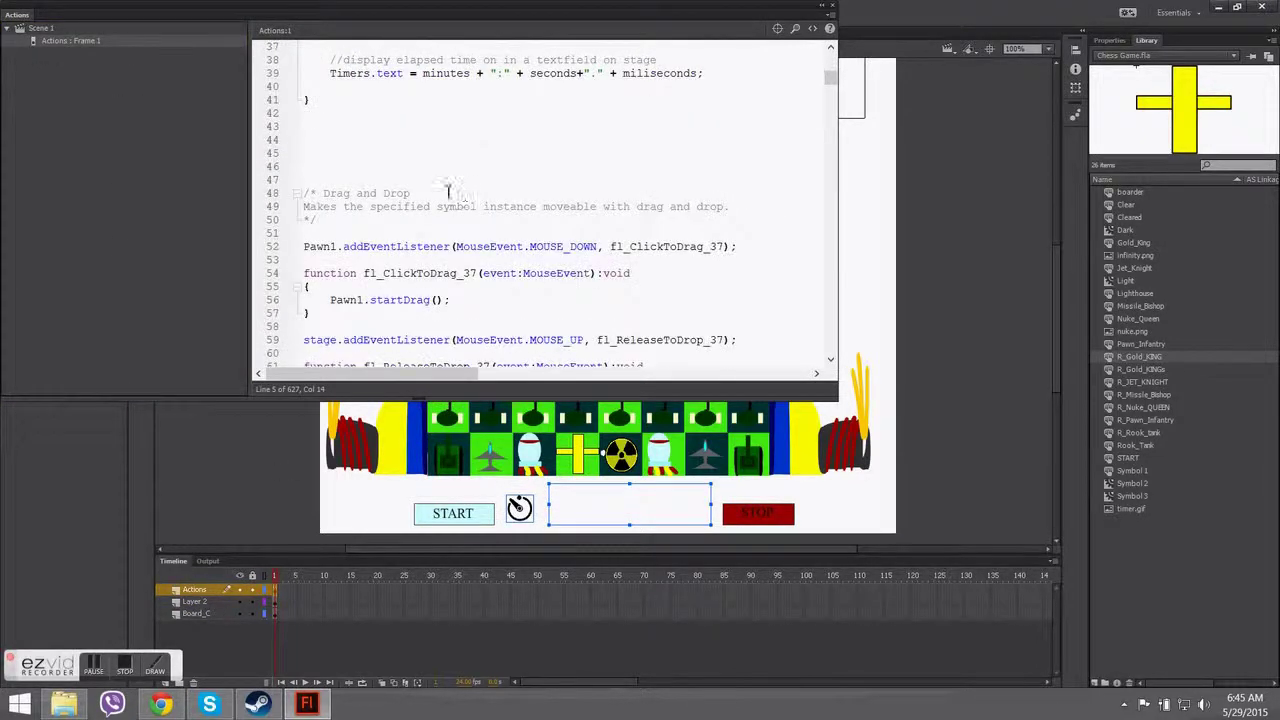
# Examine the drag-and-drop code for Pawn1 and Pawn2, and close the script editor.
pyautogui.moveTo(313, 187); pyautogui.dragTo(625, 313)
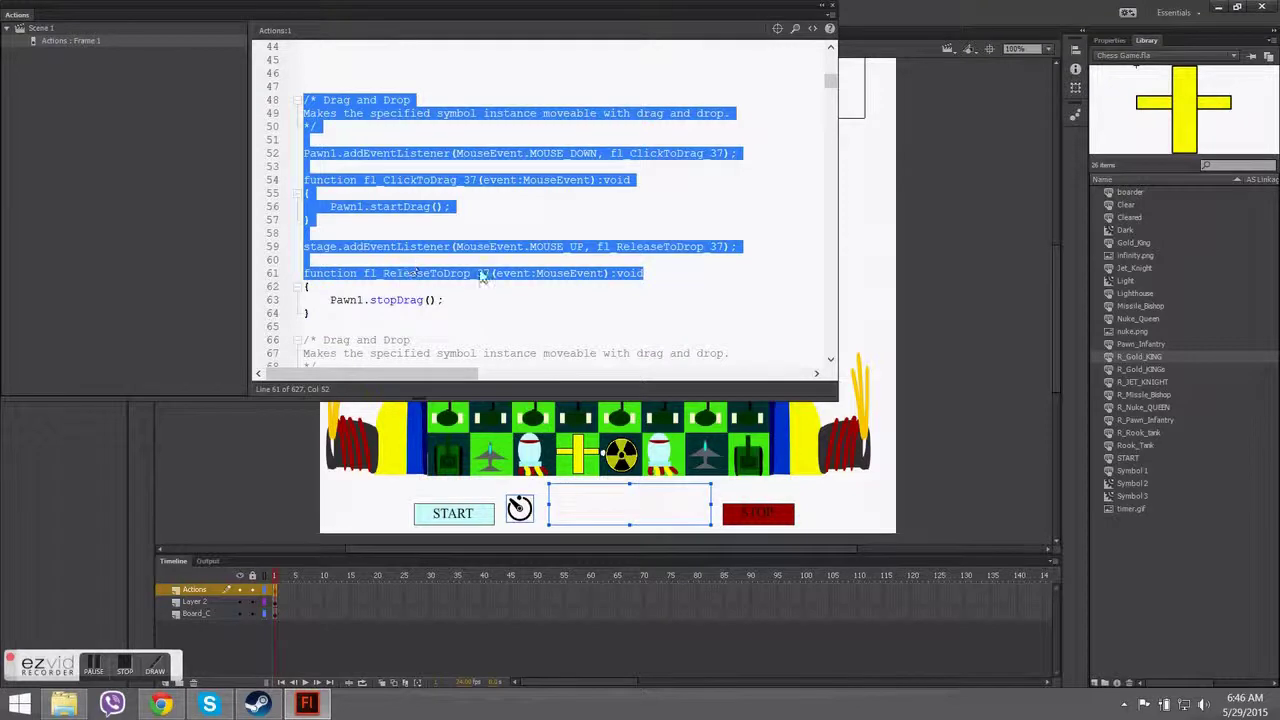
pyautogui.click(351, 288)
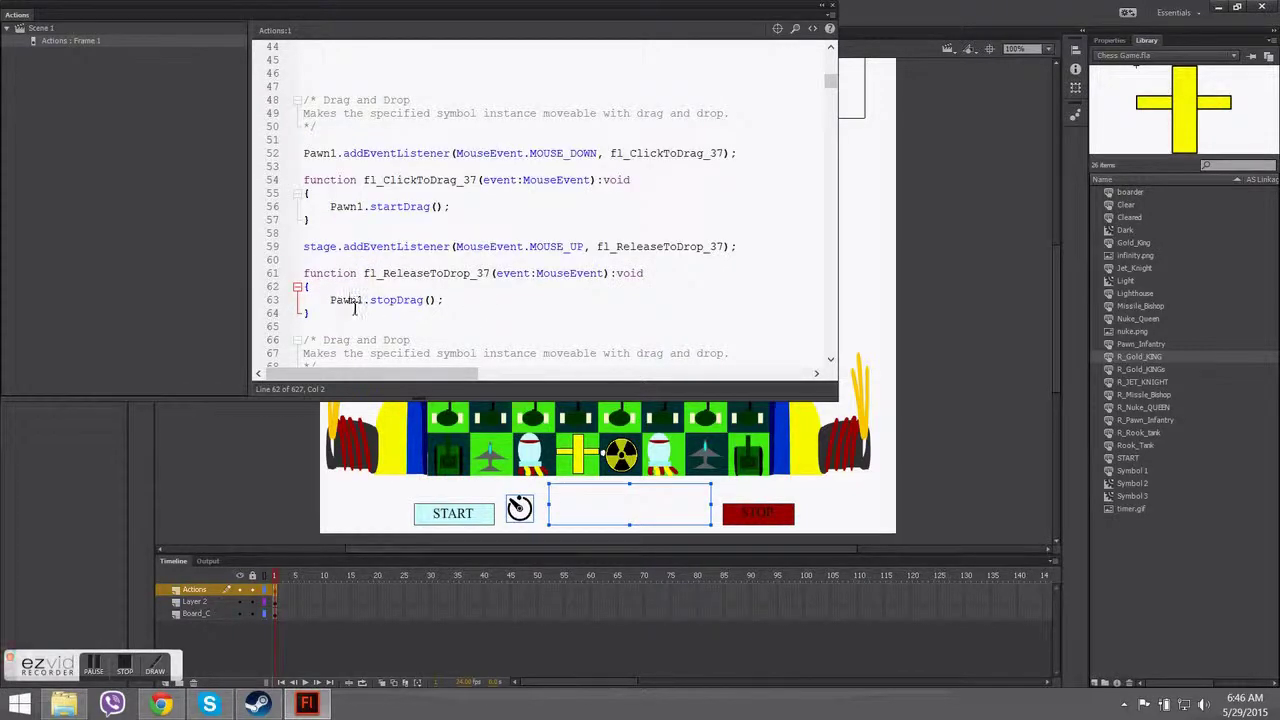
pyautogui.click(352, 302)
pyautogui.scroll(-3, 355, 309)
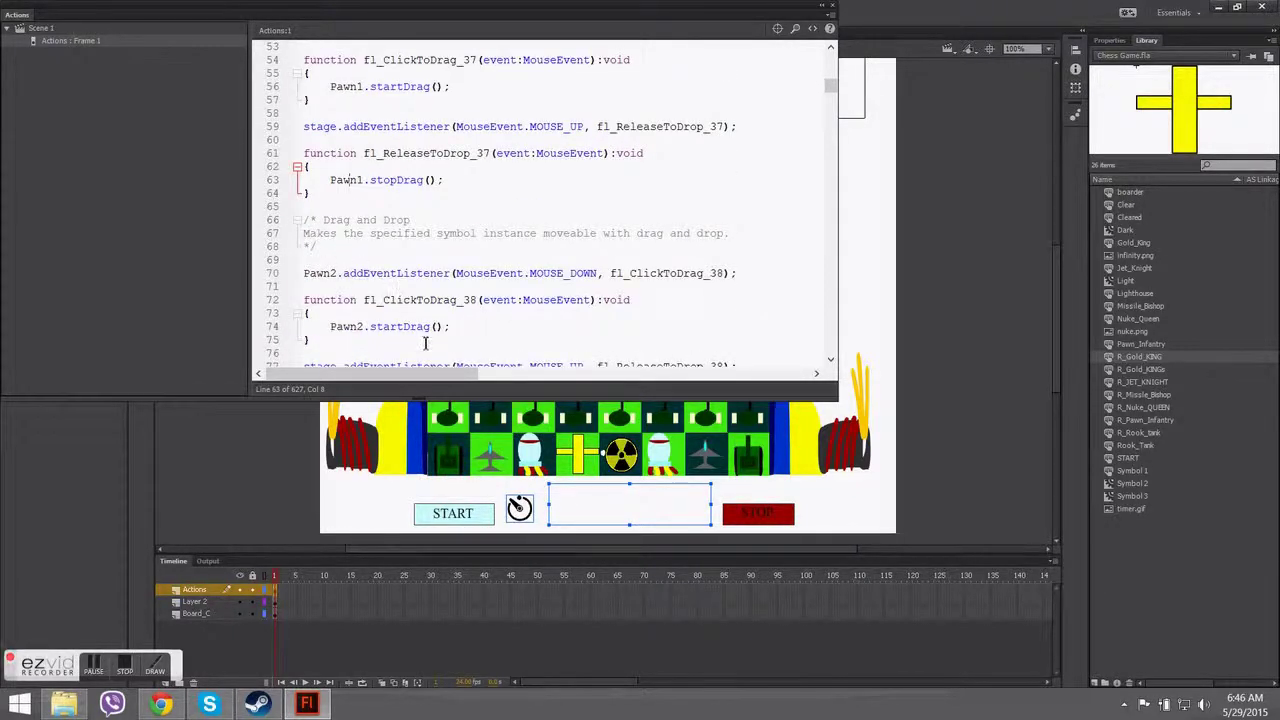
pyautogui.scroll(2, 390, 280)
pyautogui.scroll(5, 340, 190)
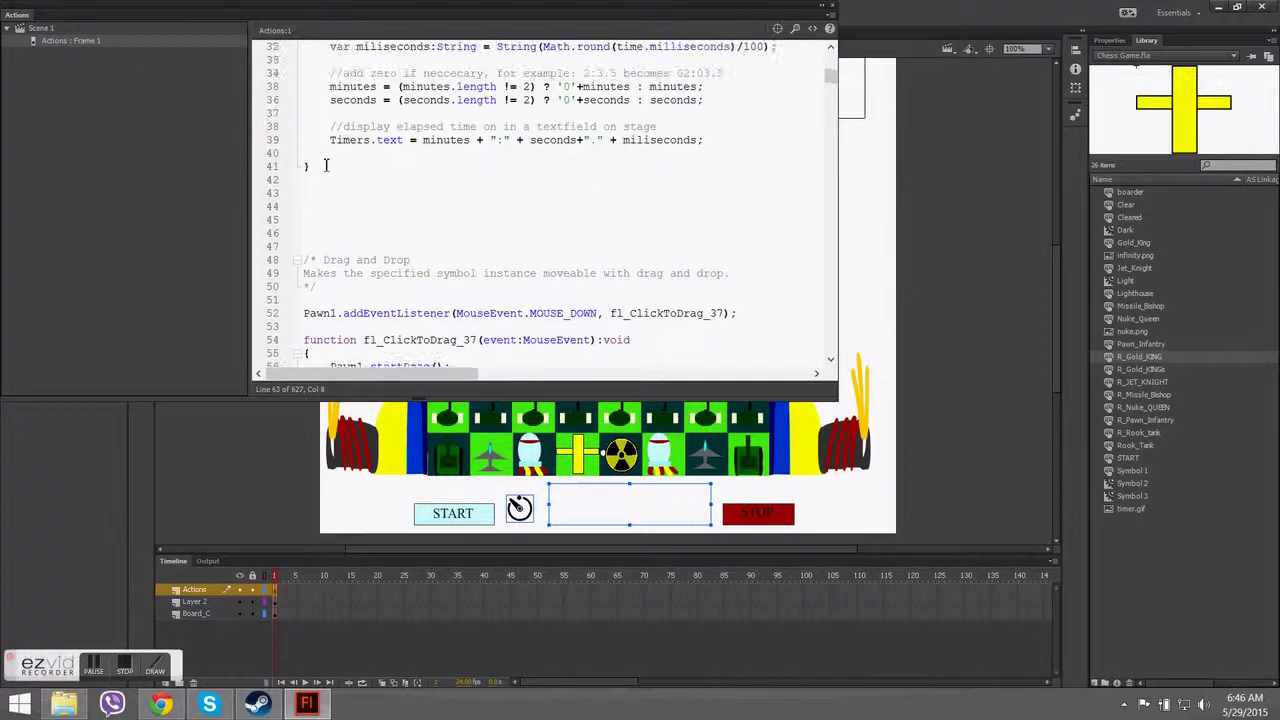
pyautogui.click(831, 8)
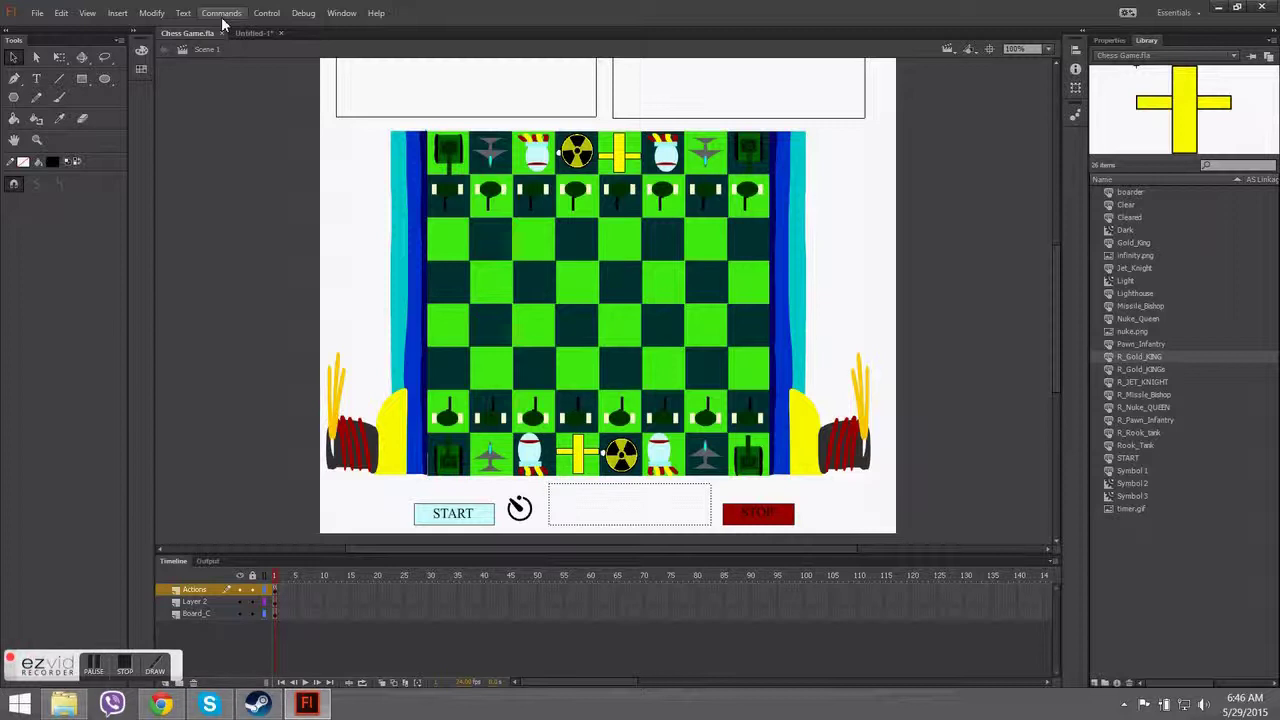
# Return to the Untitled-1 document, move the Infantry_Pawn piece to the lower left part of the stage, and open the frame's script editor.
pyautogui.click(250, 33)
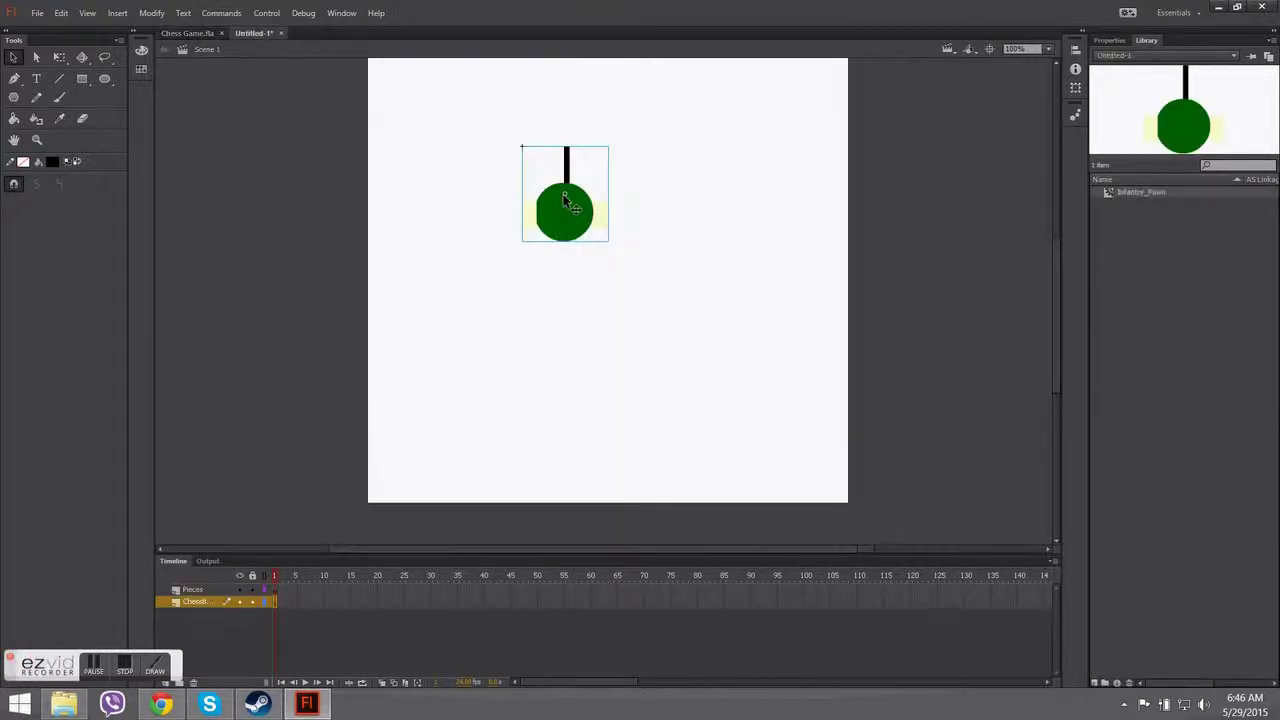
pyautogui.moveTo(567, 214); pyautogui.dragTo(489, 387)
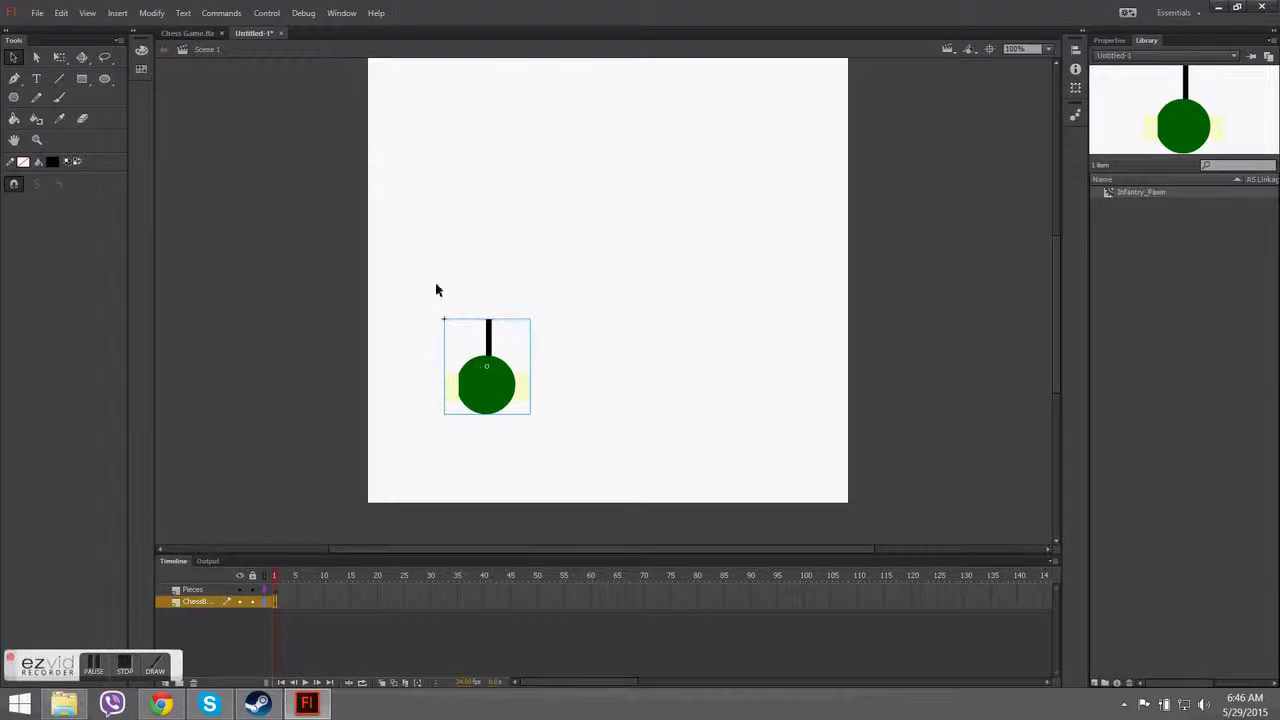
pyautogui.click(341, 13)
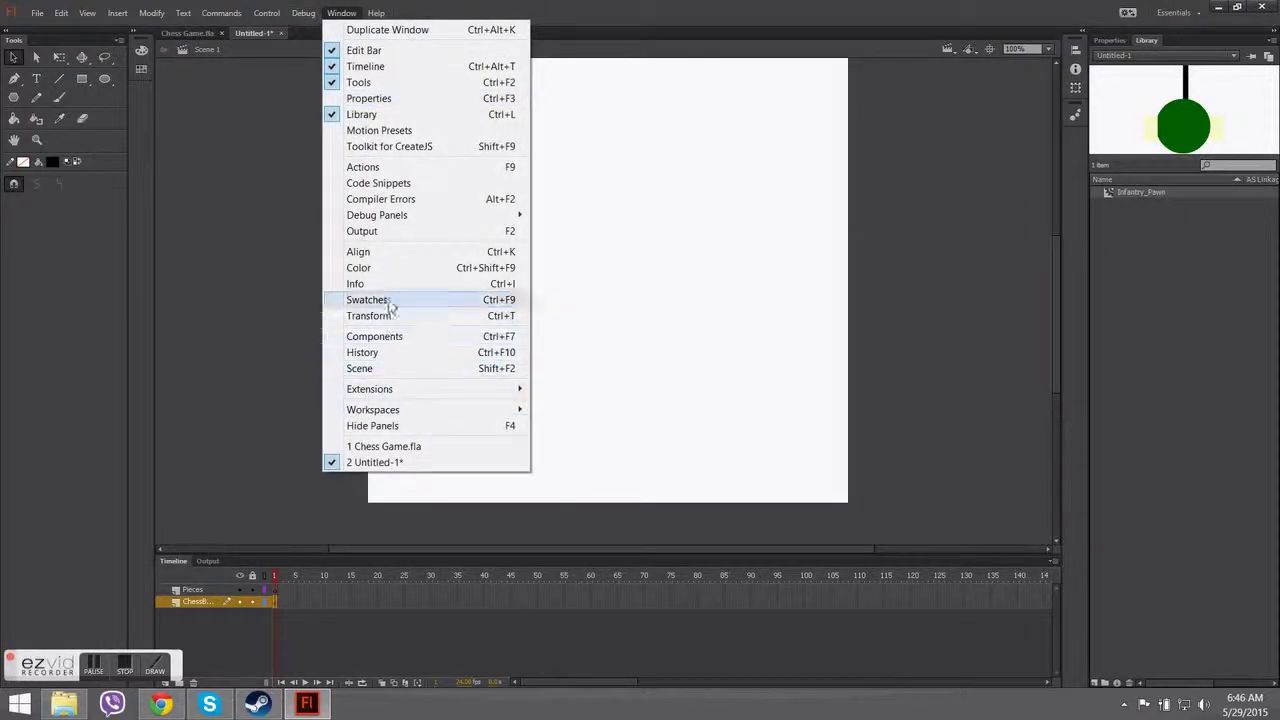
pyautogui.click(384, 168)
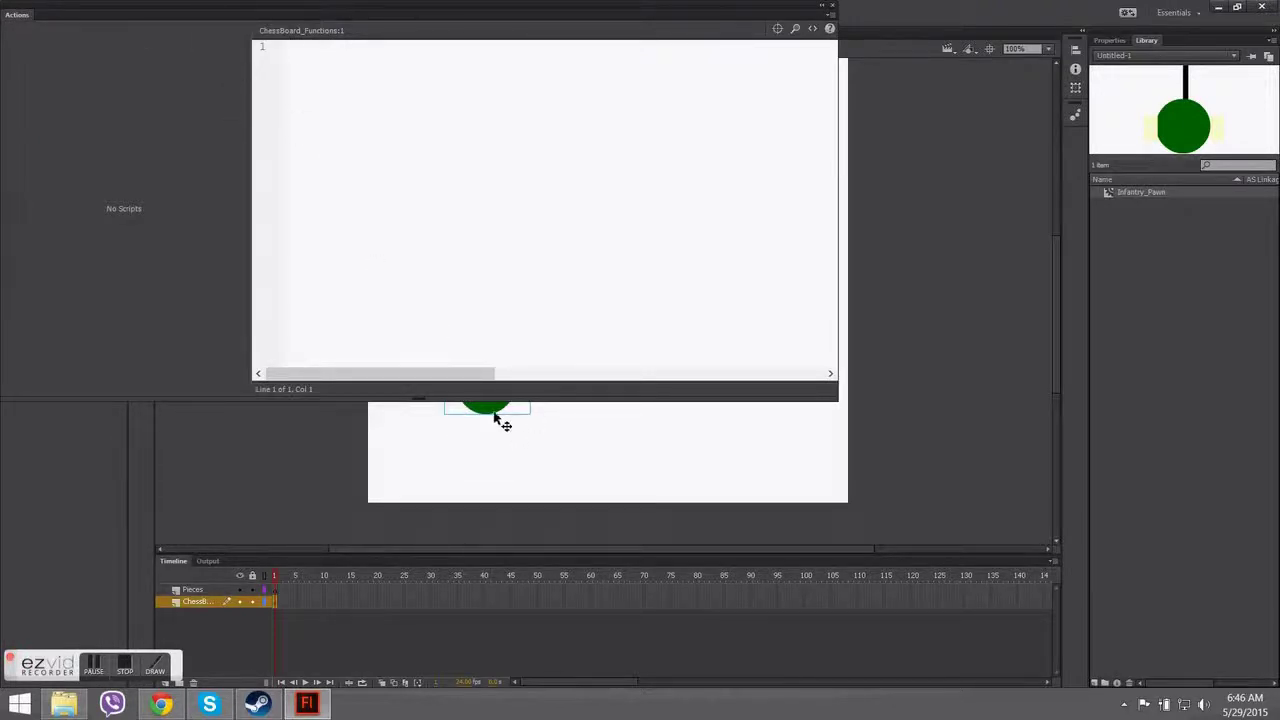
# Apply the Drag and Drop code snippet to the Infantry_Pawn piece with an automatically created instance name, review the code, and close the script editor.
pyautogui.click(813, 30)
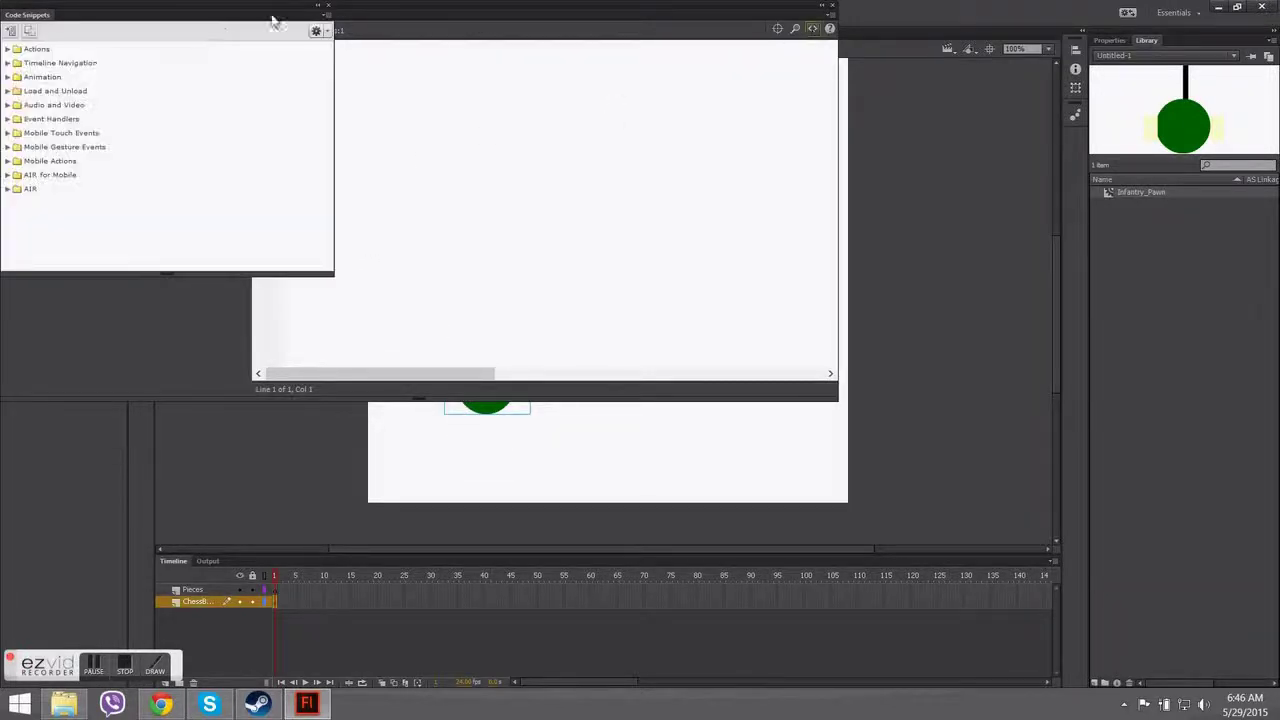
pyautogui.click(8, 50)
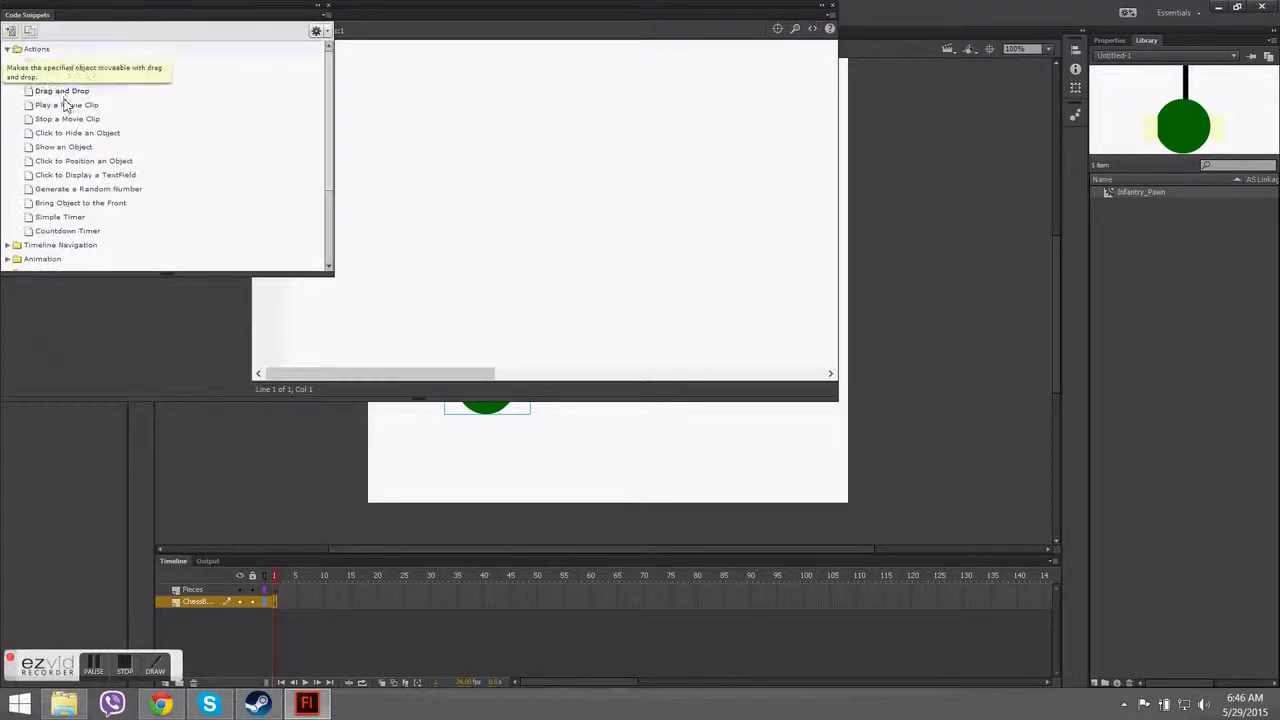
pyautogui.doubleClick(62, 92)
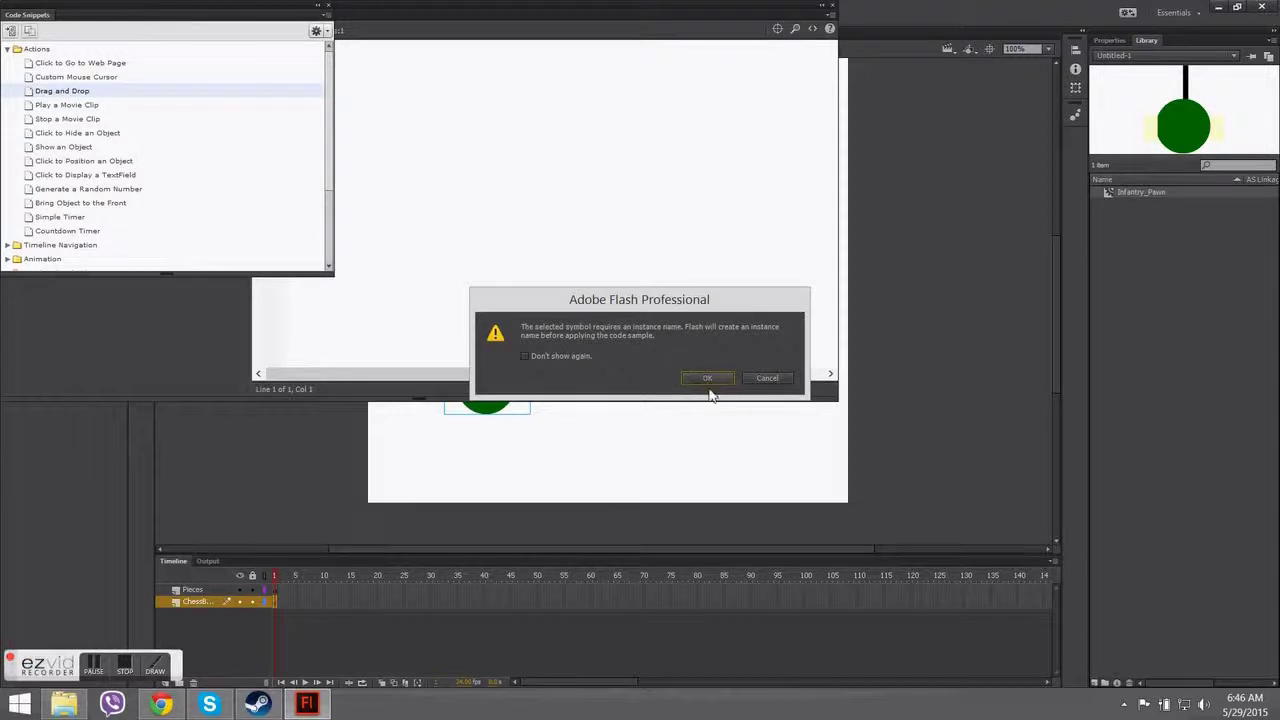
pyautogui.click(708, 380)
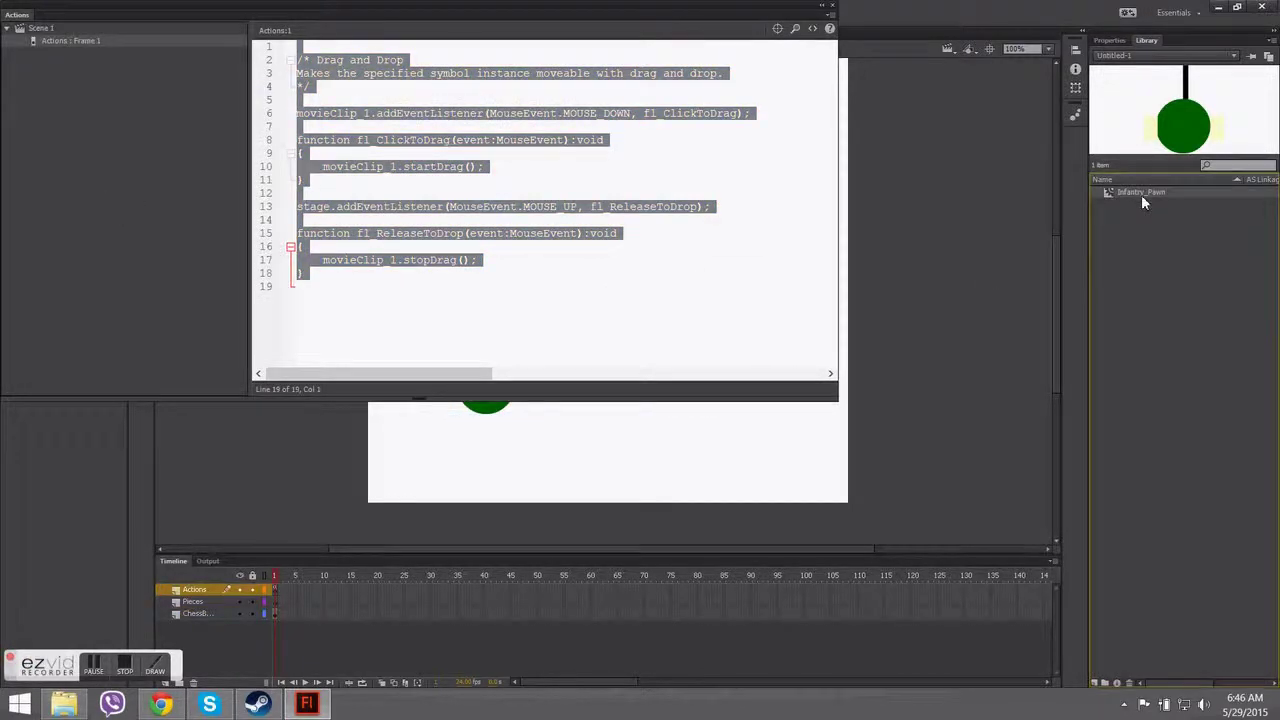
pyautogui.click(1109, 42)
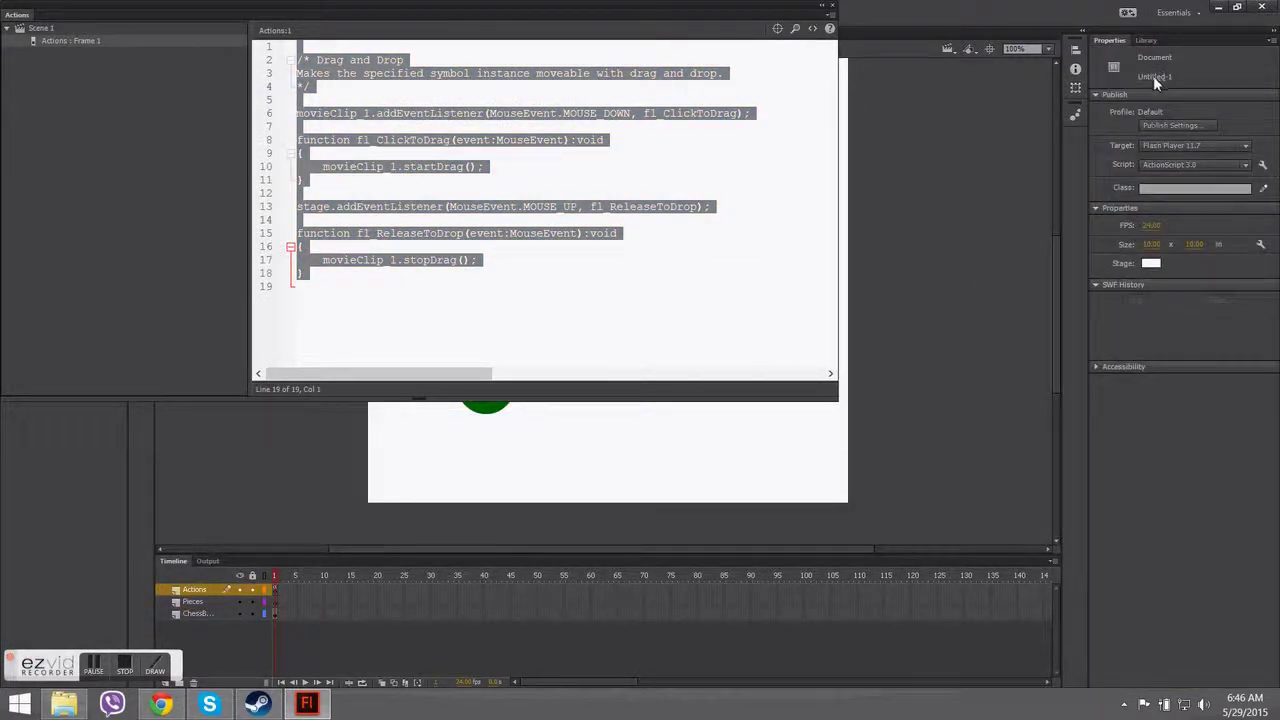
pyautogui.click(556, 168)
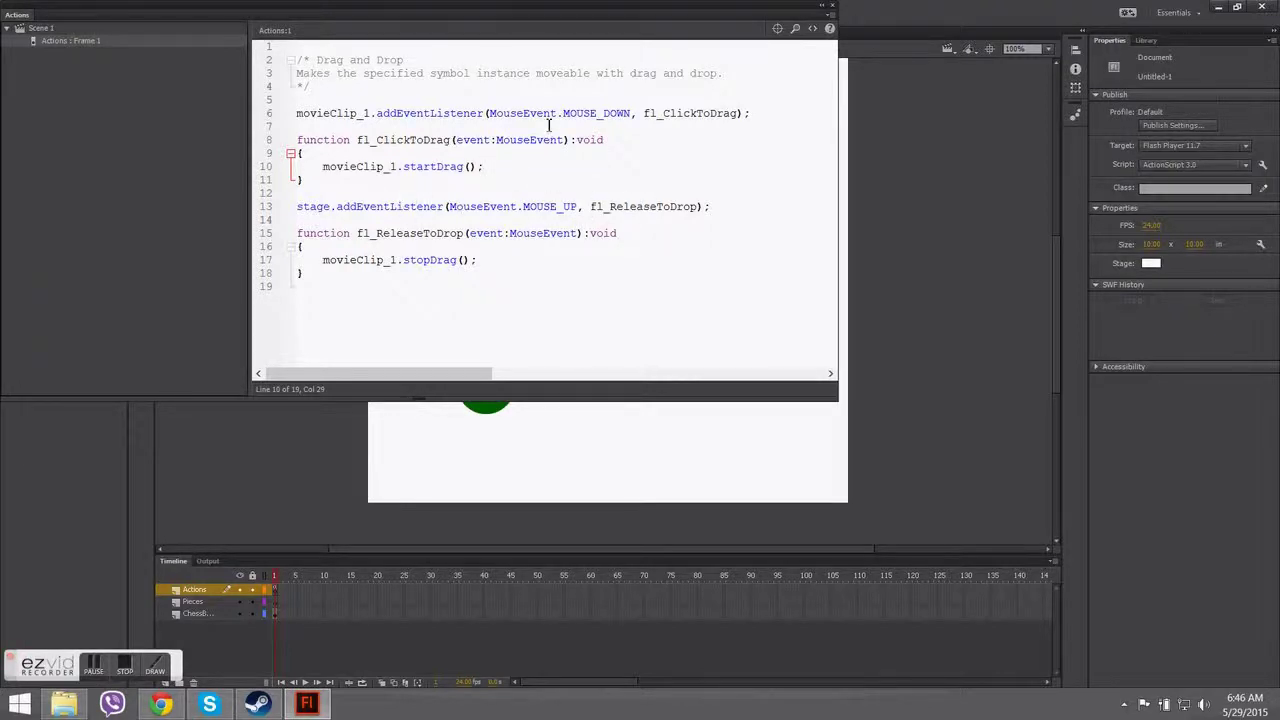
pyautogui.click(834, 7)
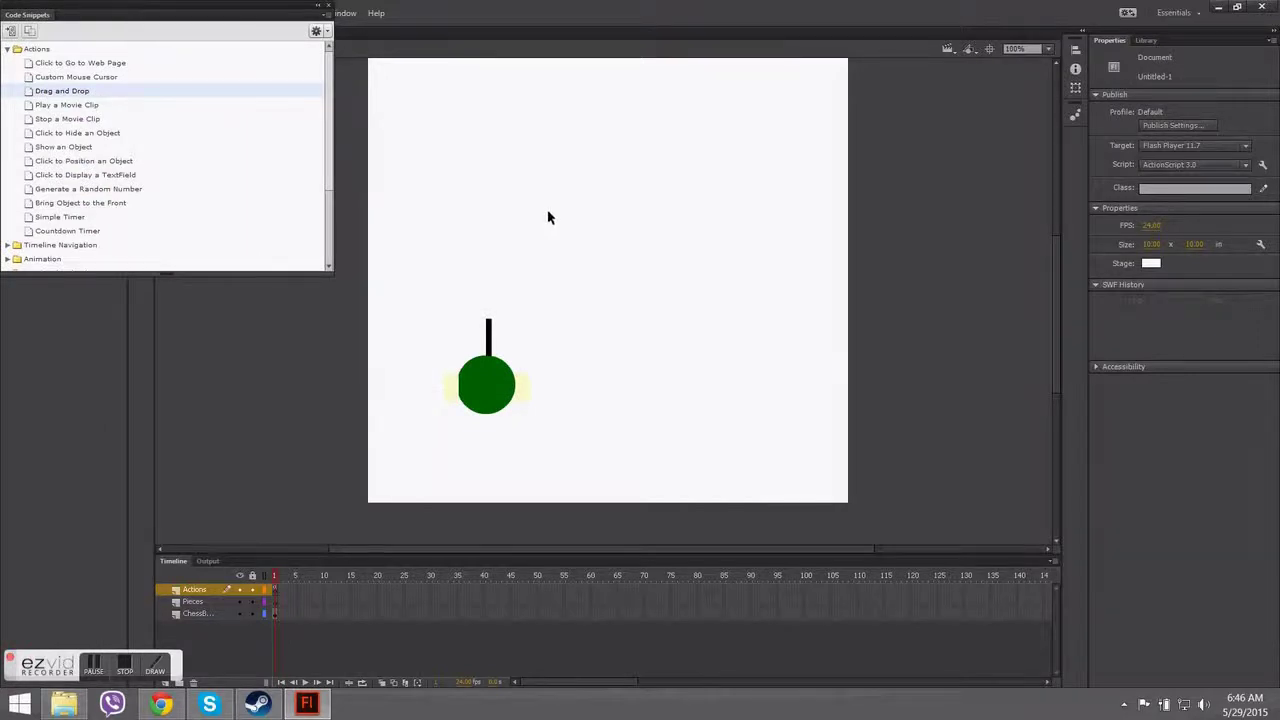
# Test the movie by moving the pawn up across the stage, and close the preview and the Code Snippets.
pyautogui.hotkey('ctrl', 'Return')
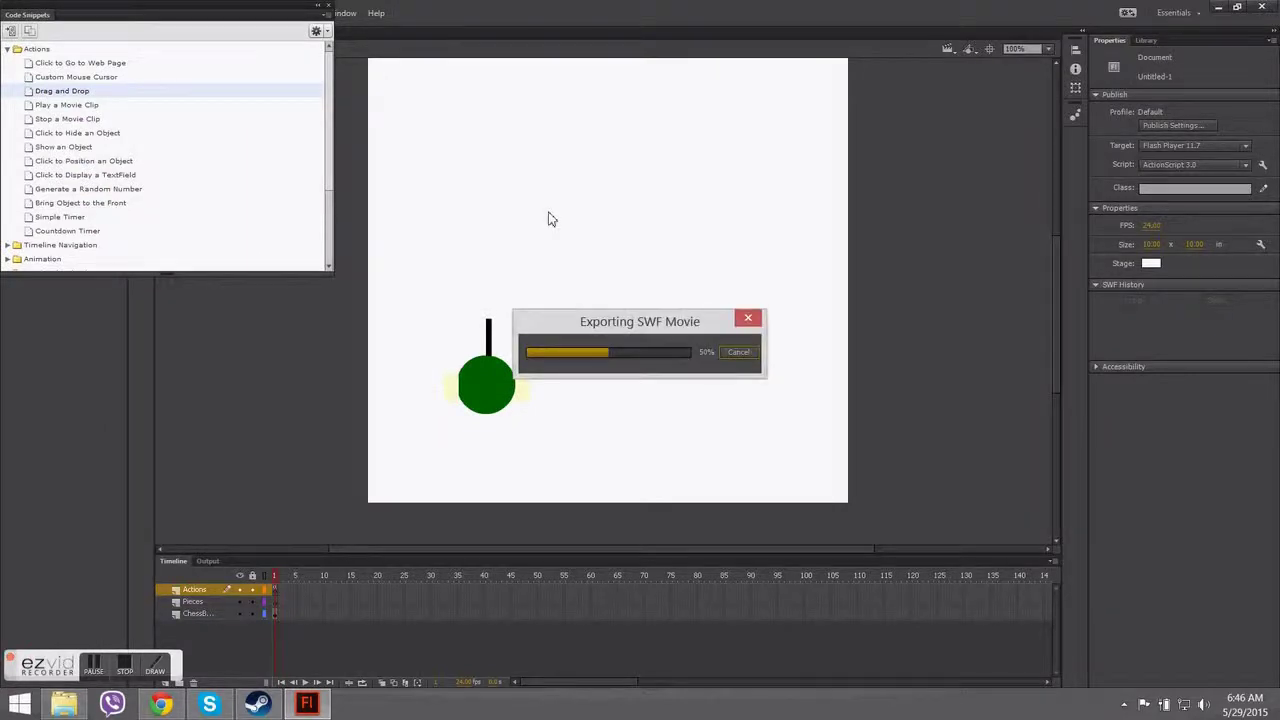
pyautogui.click(666, 331)
pyautogui.moveTo(540, 456); pyautogui.dragTo(689, 268)
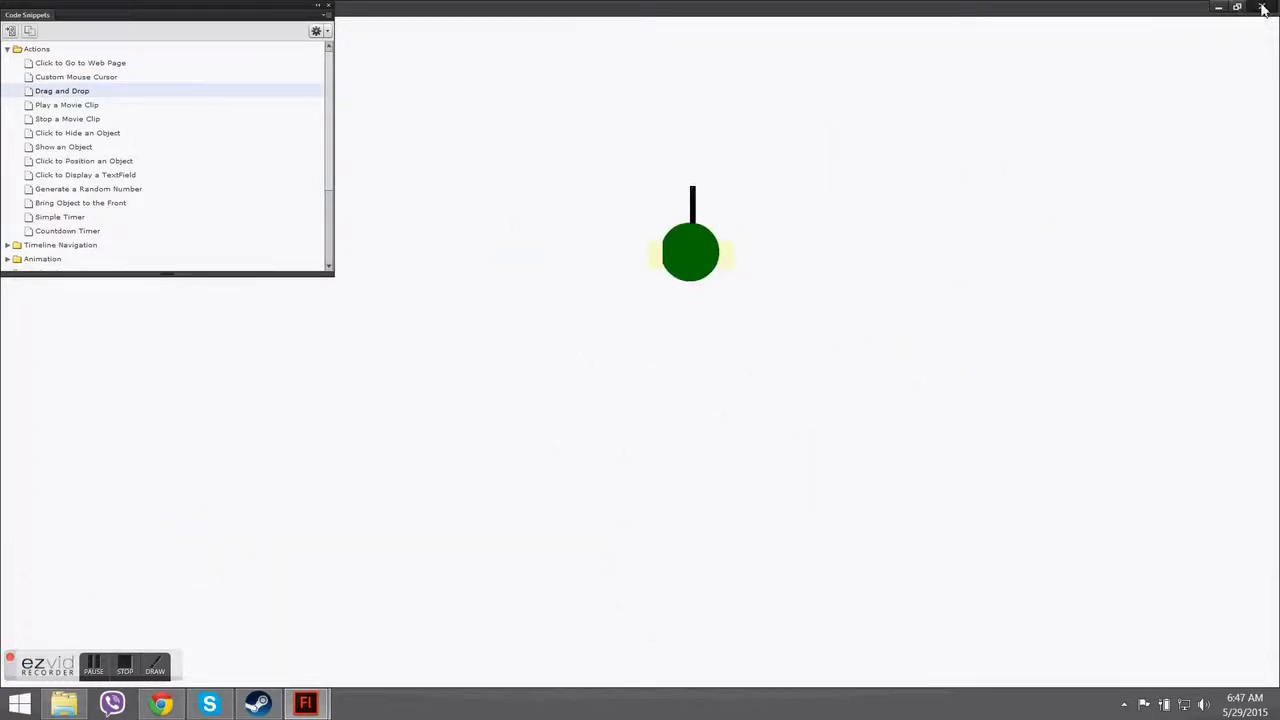
pyautogui.hotkey('ctrl', 'w')
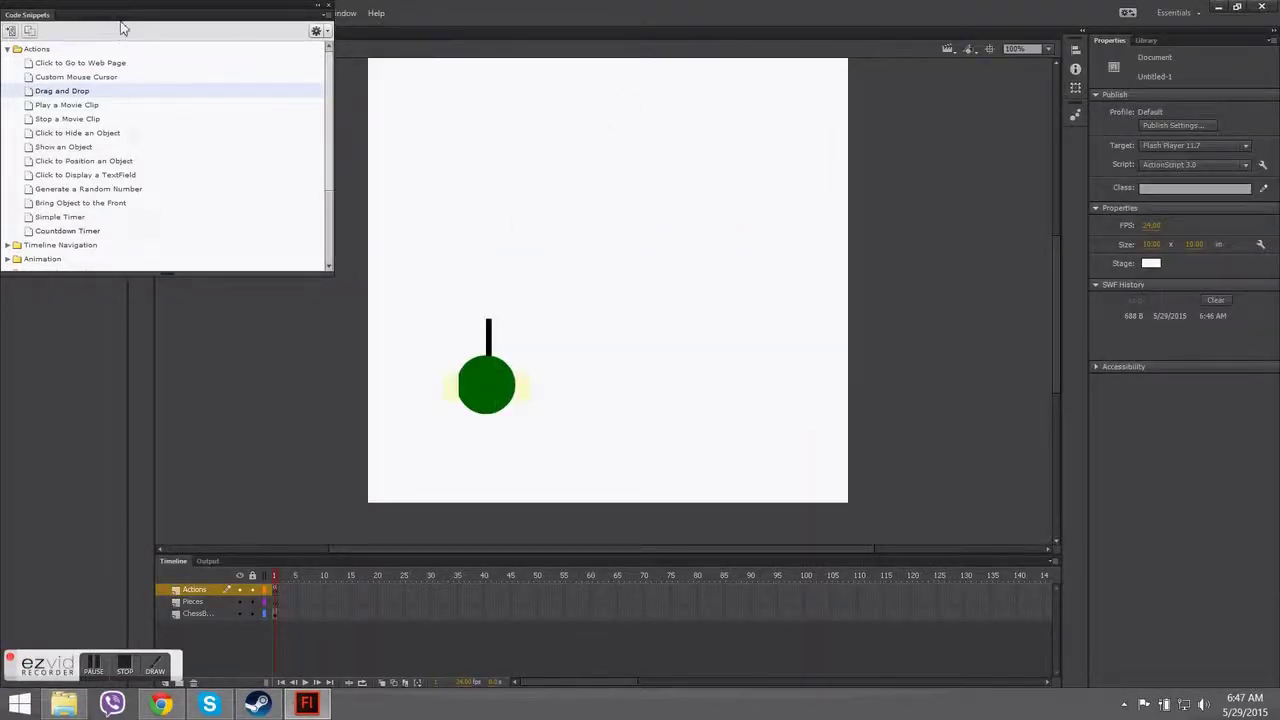
pyautogui.moveTo(136, 18); pyautogui.dragTo(228, 68)
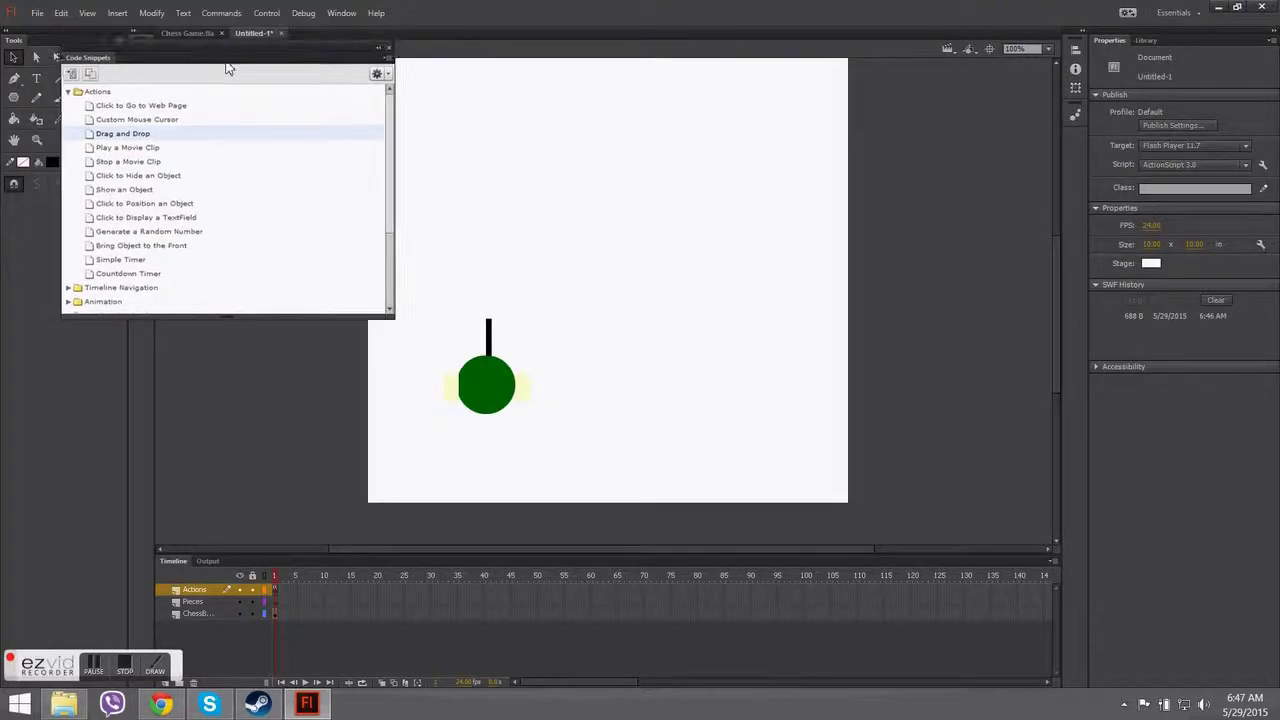
pyautogui.click(389, 48)
# Test the Chess Game.fla movie by moving the upper side's second pawn two squares forward and its missile piece to the board's left edge.
pyautogui.click(188, 33)
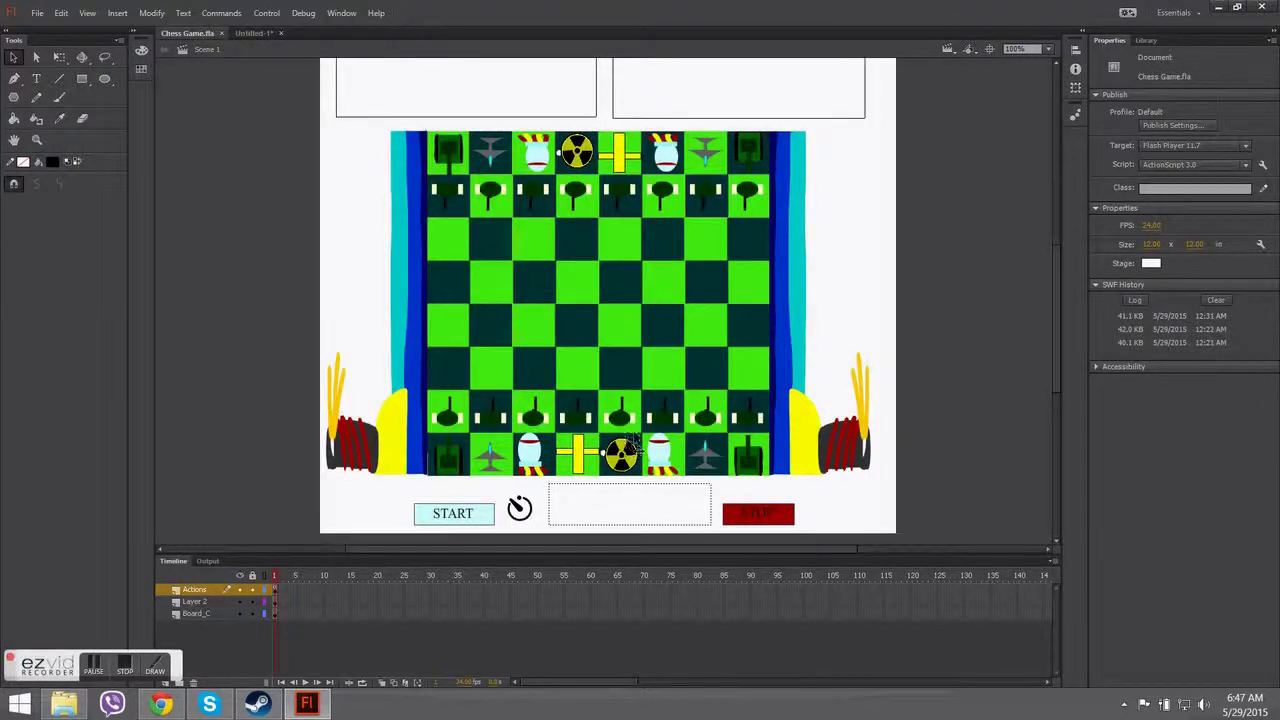
pyautogui.hotkey('ctrl', 'Return')
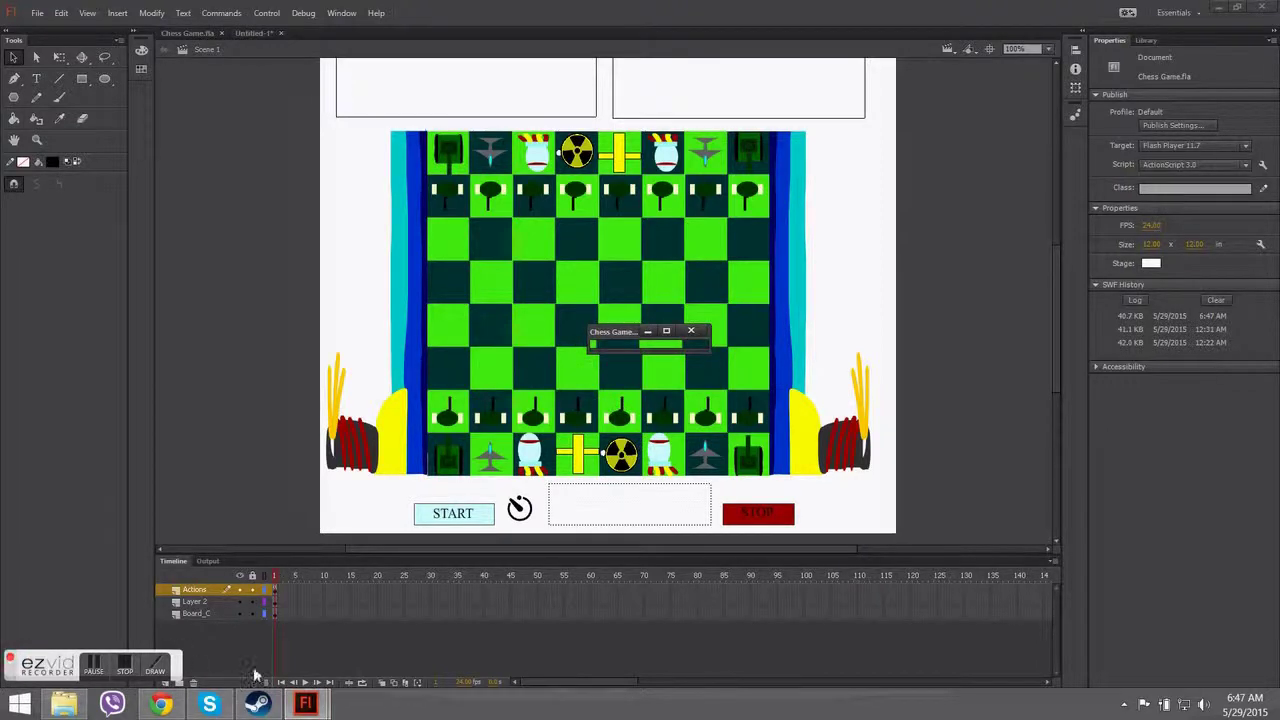
pyautogui.click(666, 331)
pyautogui.moveTo(522, 298); pyautogui.dragTo(526, 384)
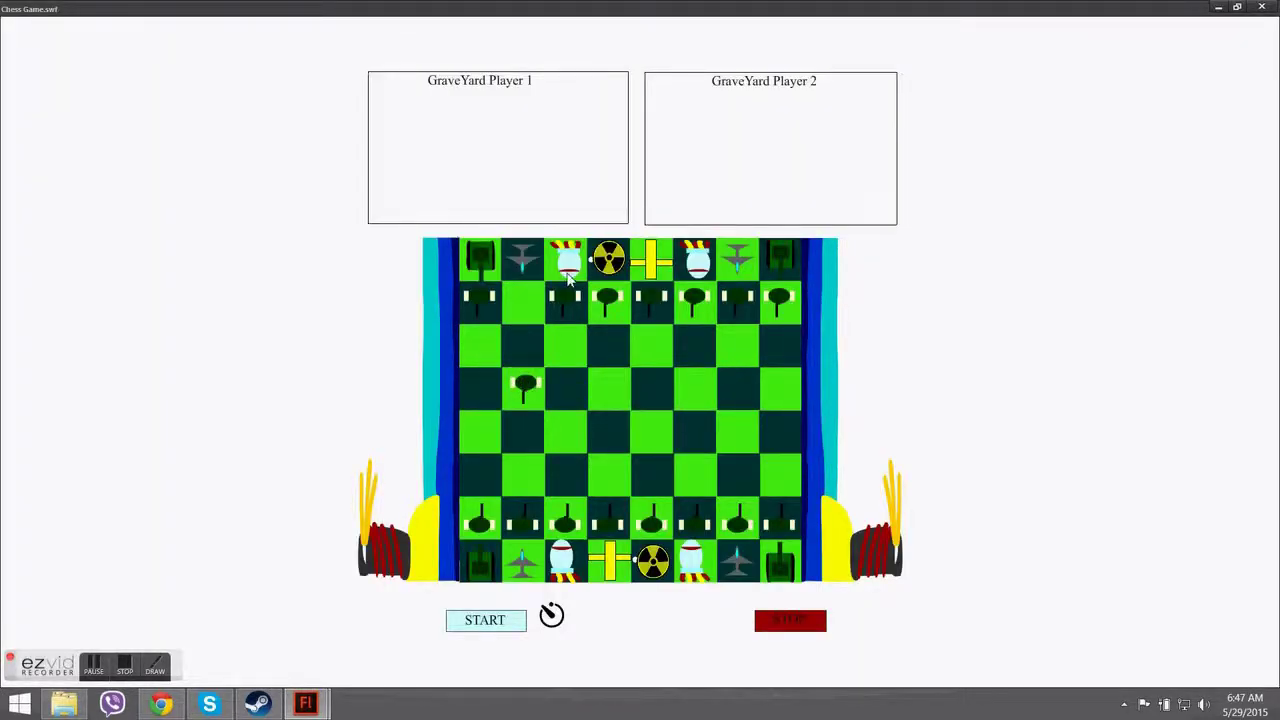
pyautogui.moveTo(567, 270); pyautogui.dragTo(522, 360)
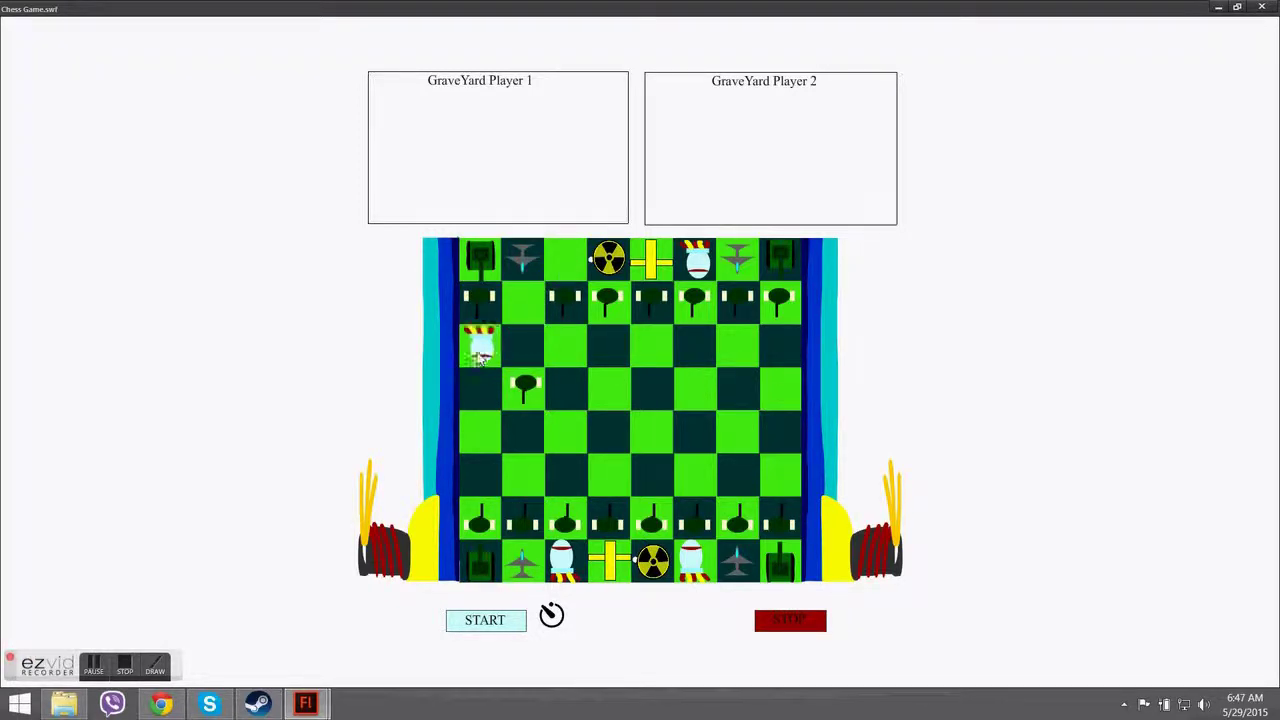
# Start and stop the game timer, move the displaced pawn and missile into the GraveYard Player 1 area, and close the preview.
pyautogui.click(487, 628)
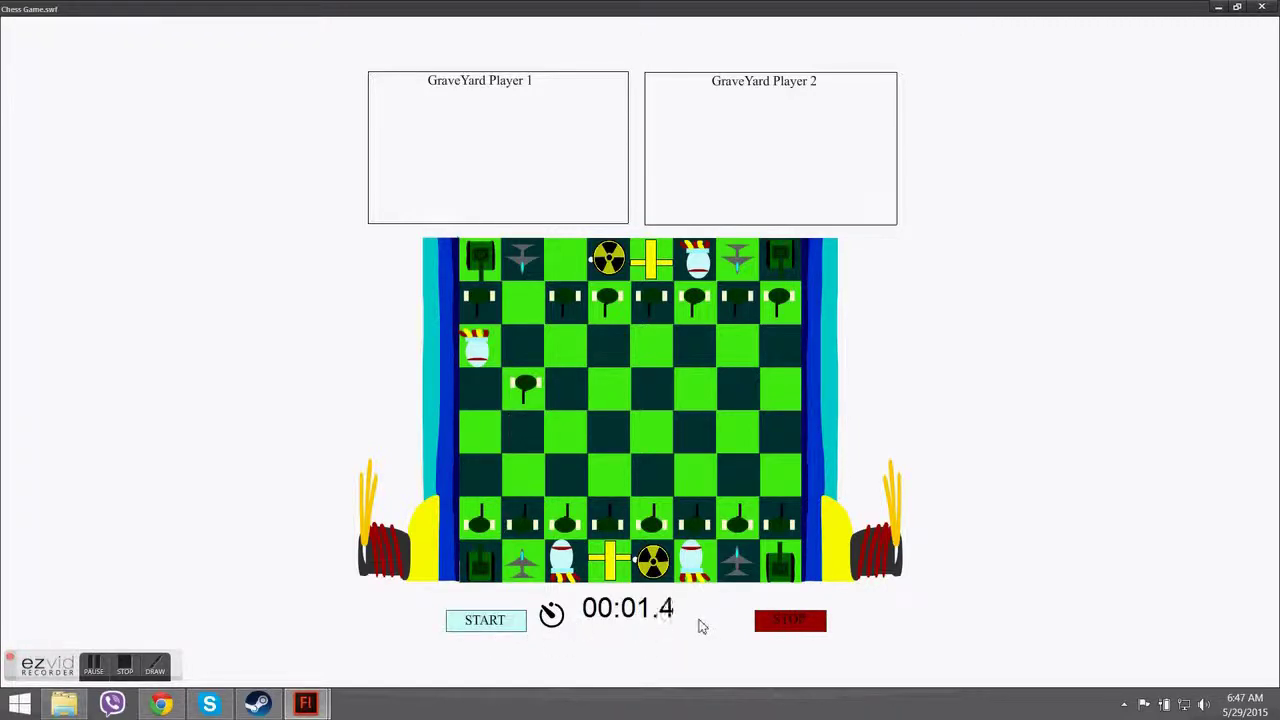
pyautogui.click(783, 622)
pyautogui.moveTo(522, 388); pyautogui.dragTo(396, 122)
pyautogui.moveTo(470, 355); pyautogui.dragTo(430, 124)
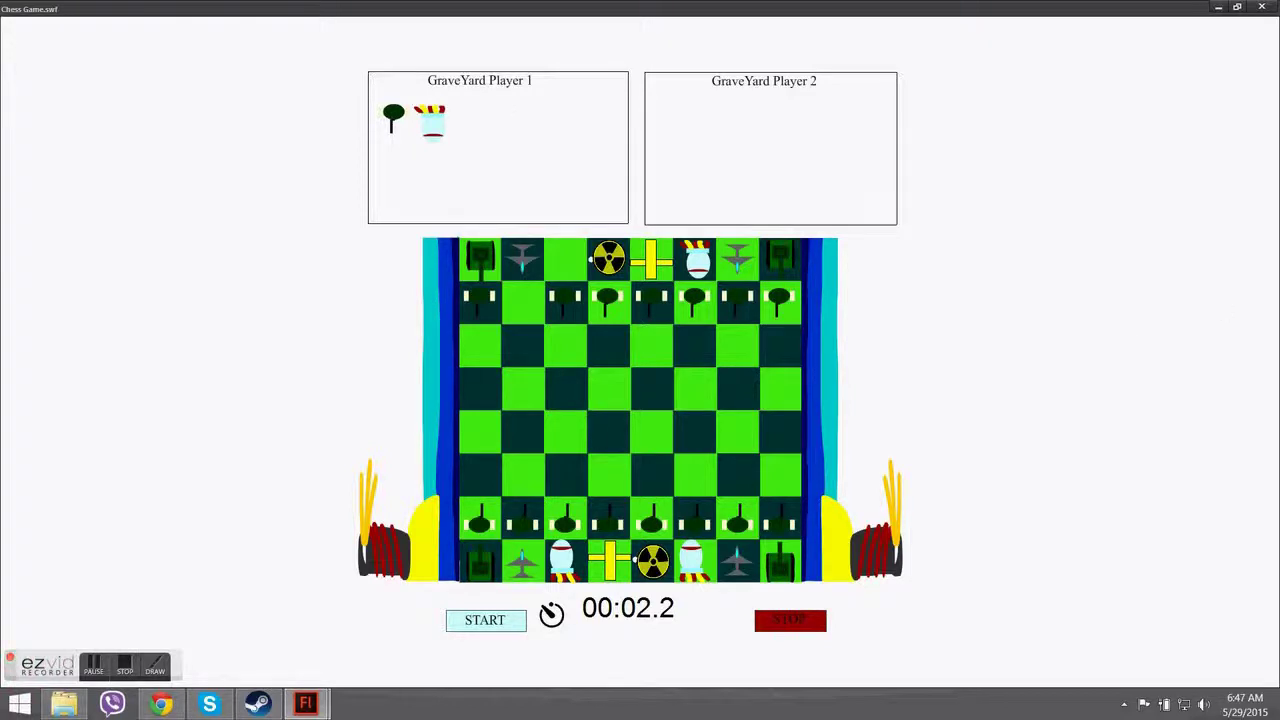
pyautogui.click(1262, 7)
# Examine the timer image and the Timers text field below the board, including its text type and anti-aliasing options.
pyautogui.scroll(3, 978, 262)
pyautogui.scroll(-3, 970, 265)
pyautogui.scroll(3, 940, 290)
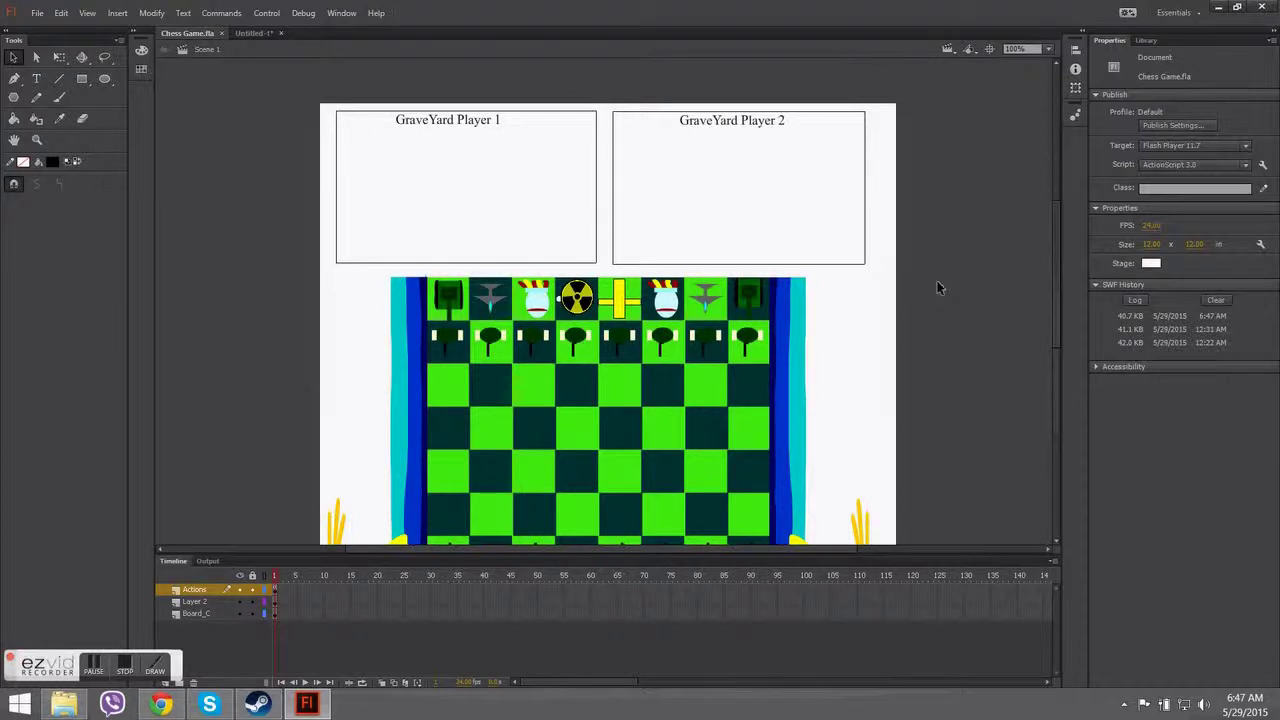
pyautogui.scroll(-3, 930, 283)
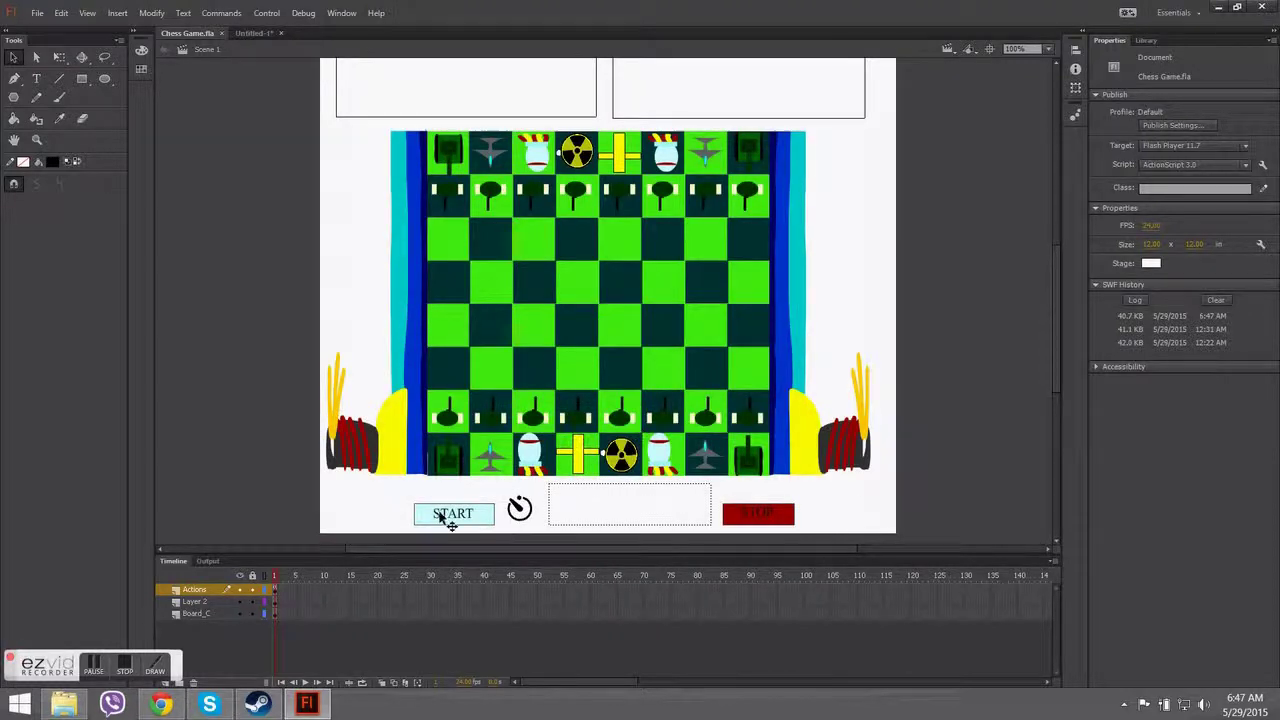
pyautogui.click(534, 519)
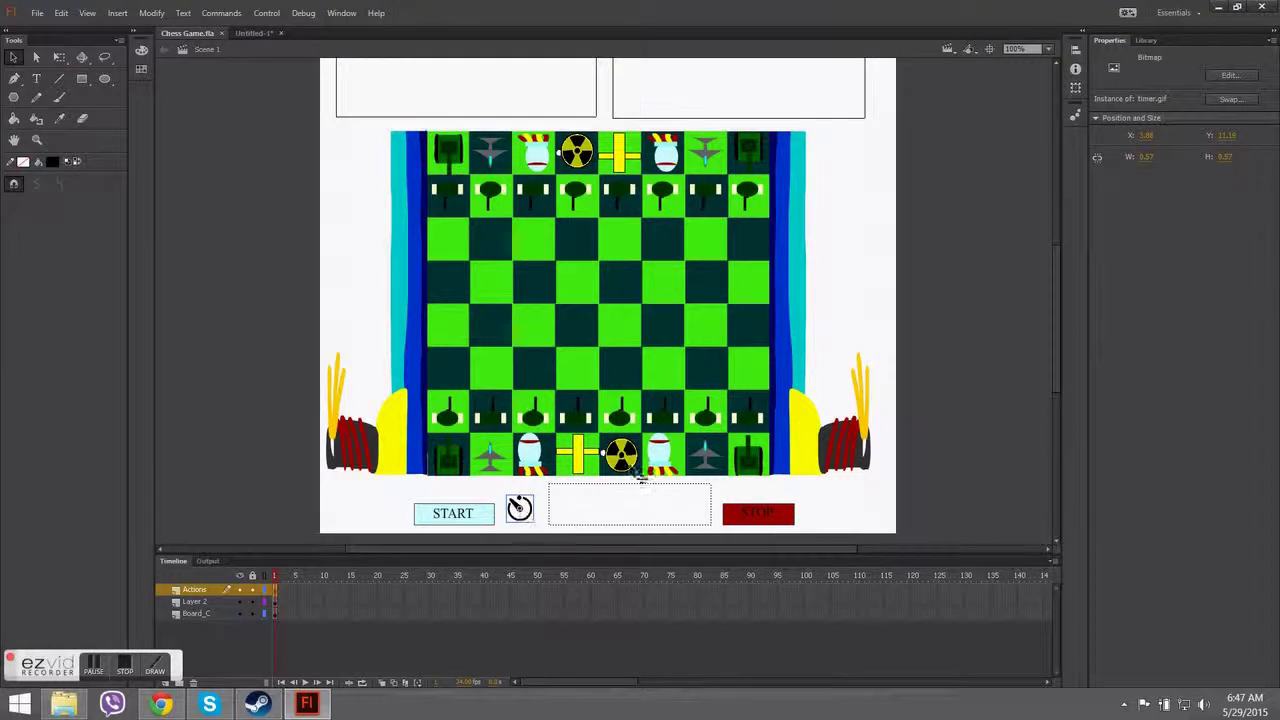
pyautogui.click(623, 512)
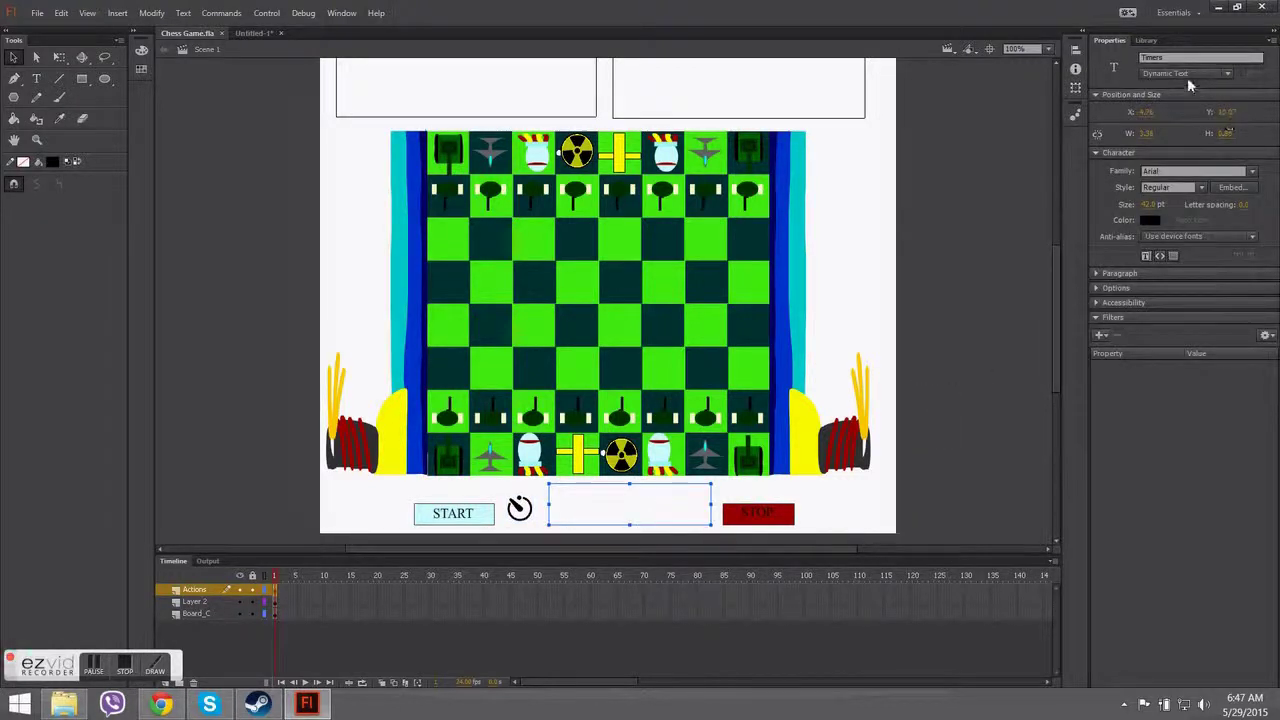
pyautogui.click(1215, 72)
pyautogui.click(1148, 81)
pyautogui.click(1146, 40)
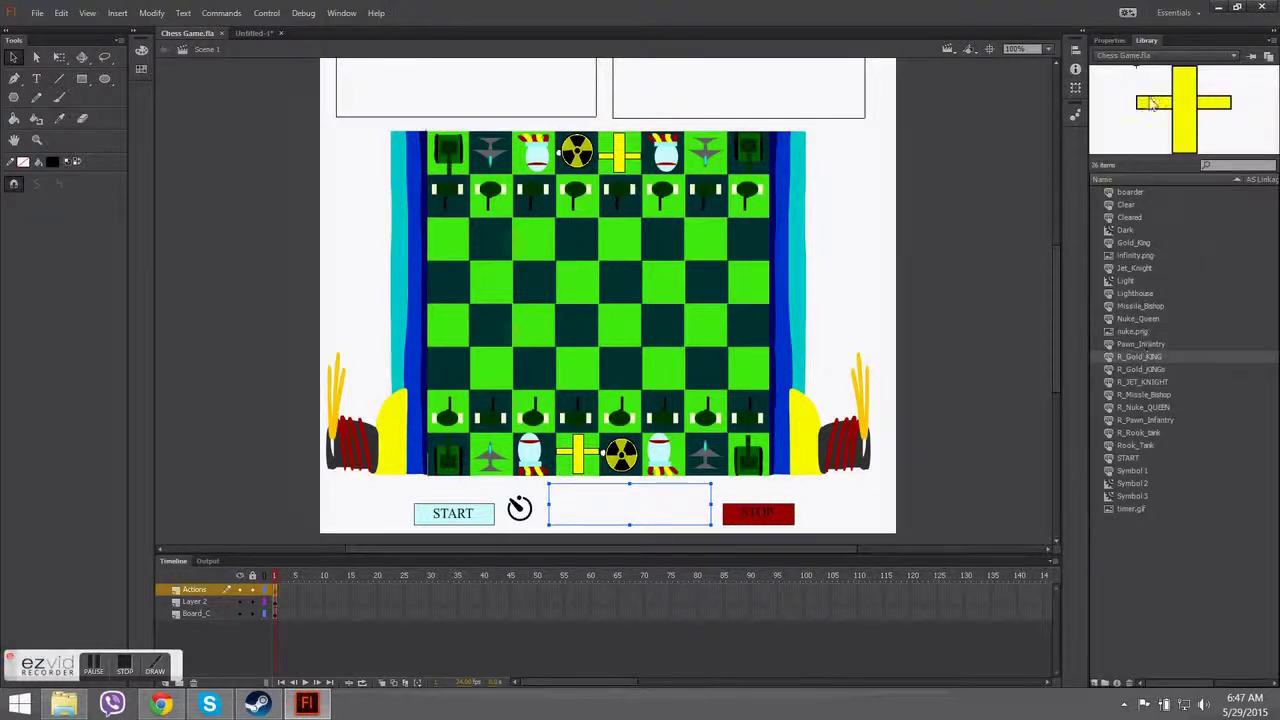
pyautogui.click(1117, 41)
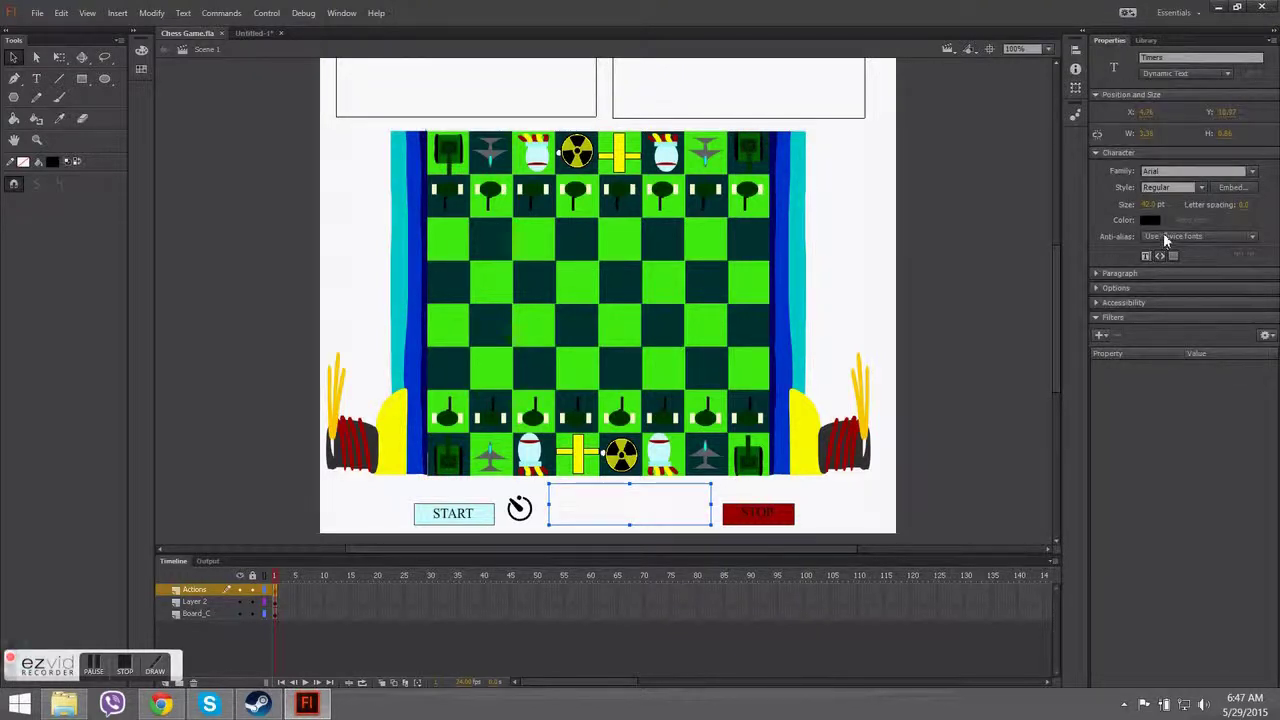
pyautogui.click(1166, 240)
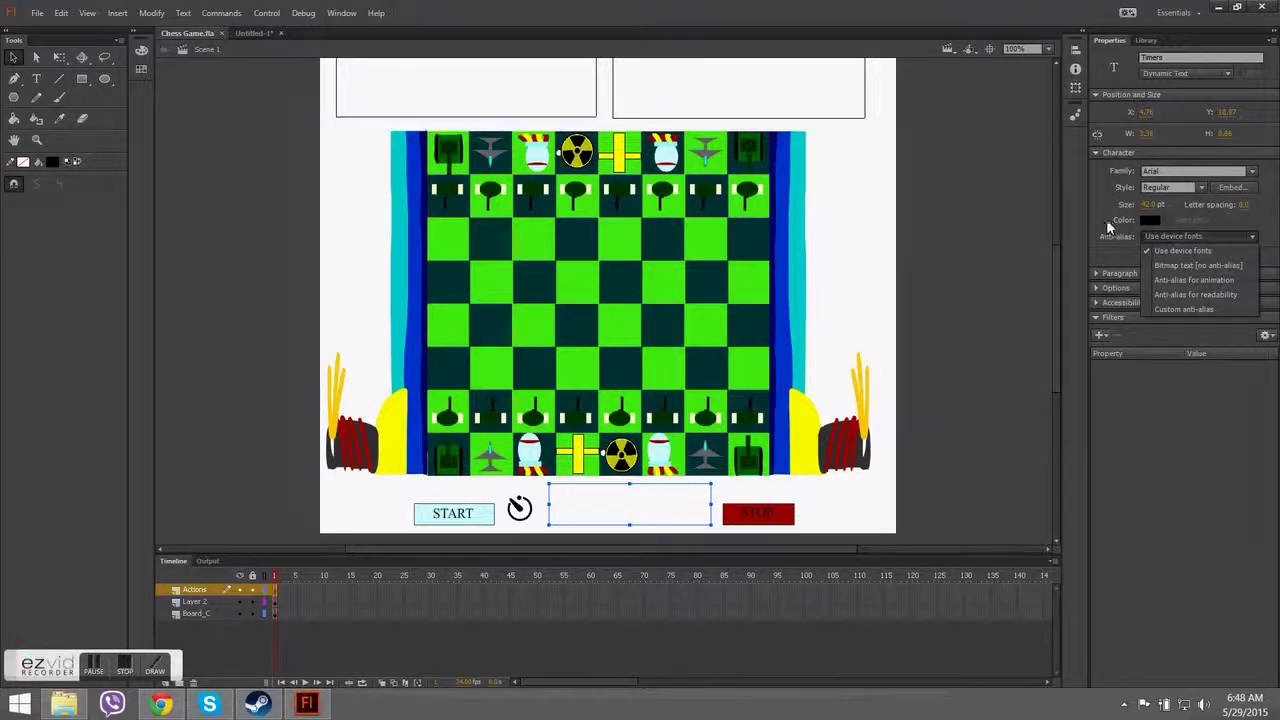
pyautogui.click(1105, 232)
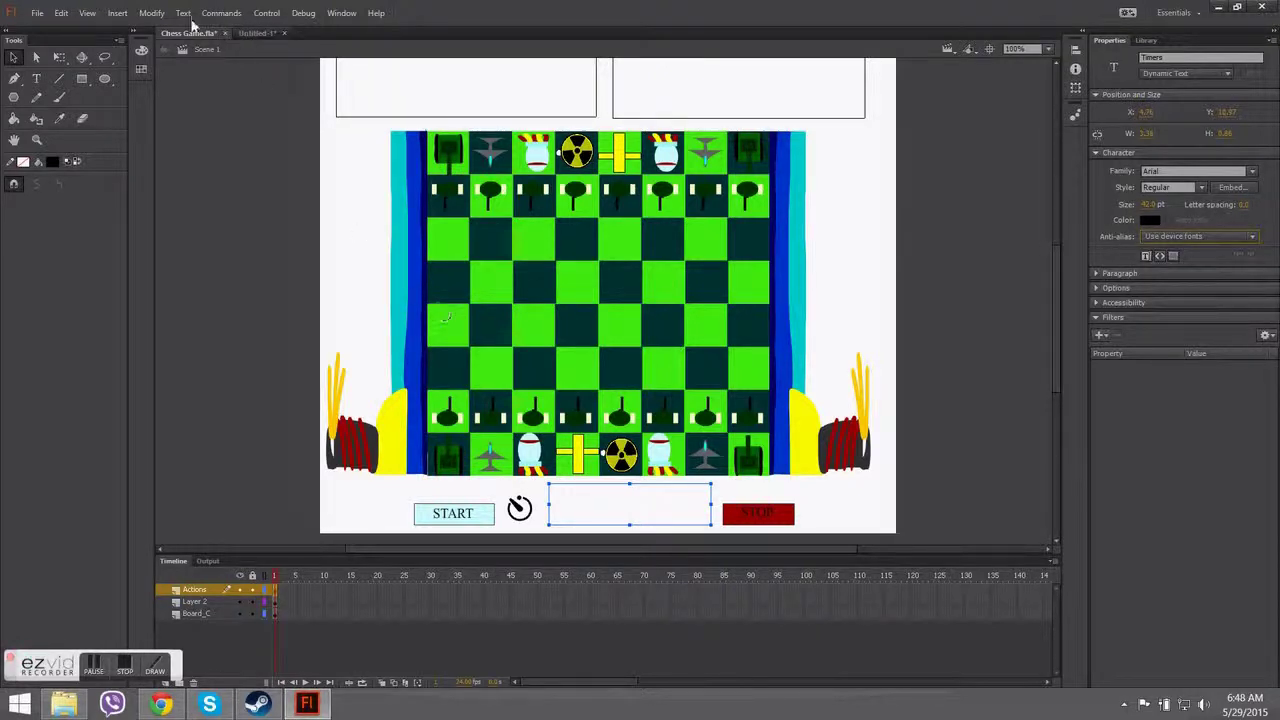
# Open the script on frame 1 of the Actions layer and examine the timer code from the imports through the toTimeCode function.
pyautogui.click(341, 12)
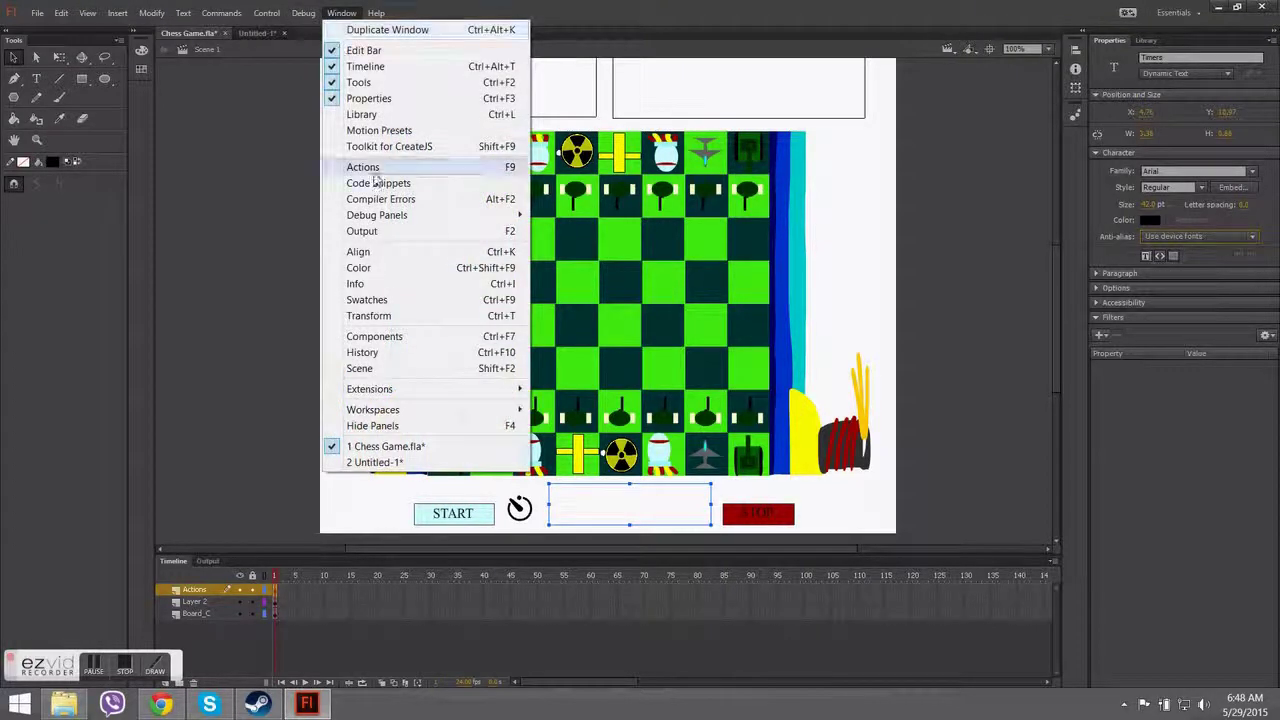
pyautogui.click(362, 167)
pyautogui.scroll(5, 458, 194)
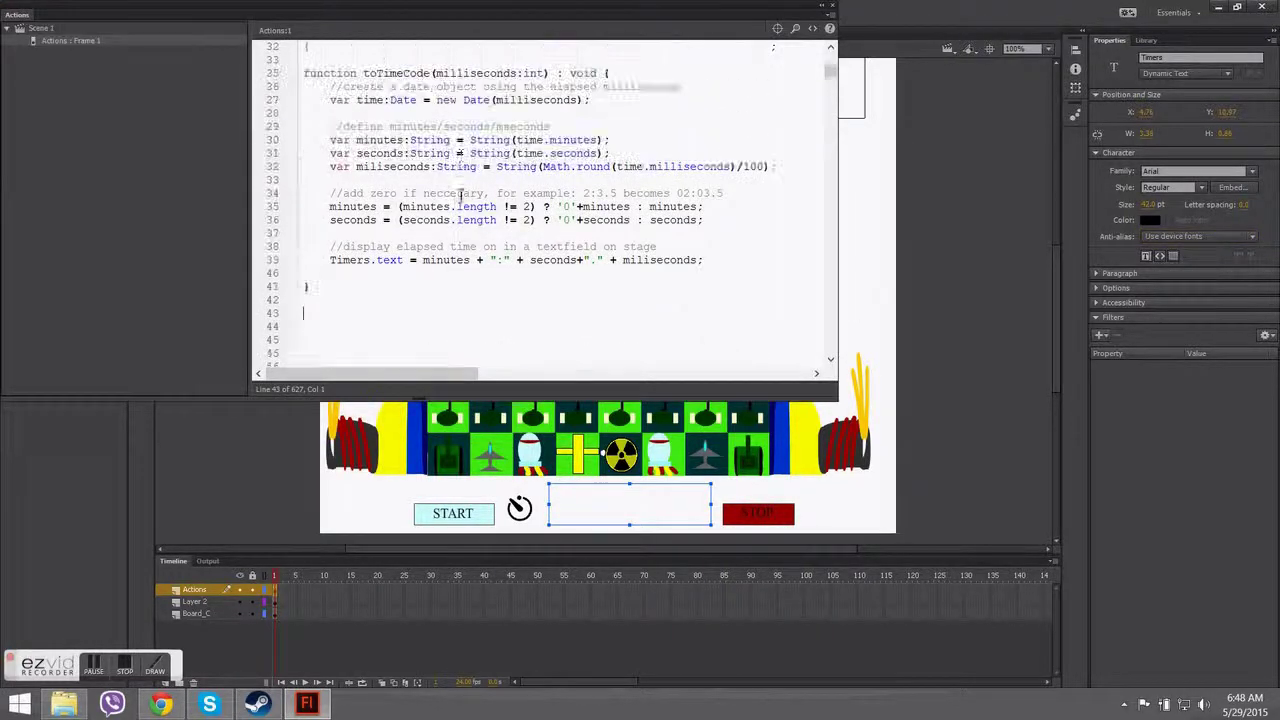
pyautogui.scroll(5, 461, 195)
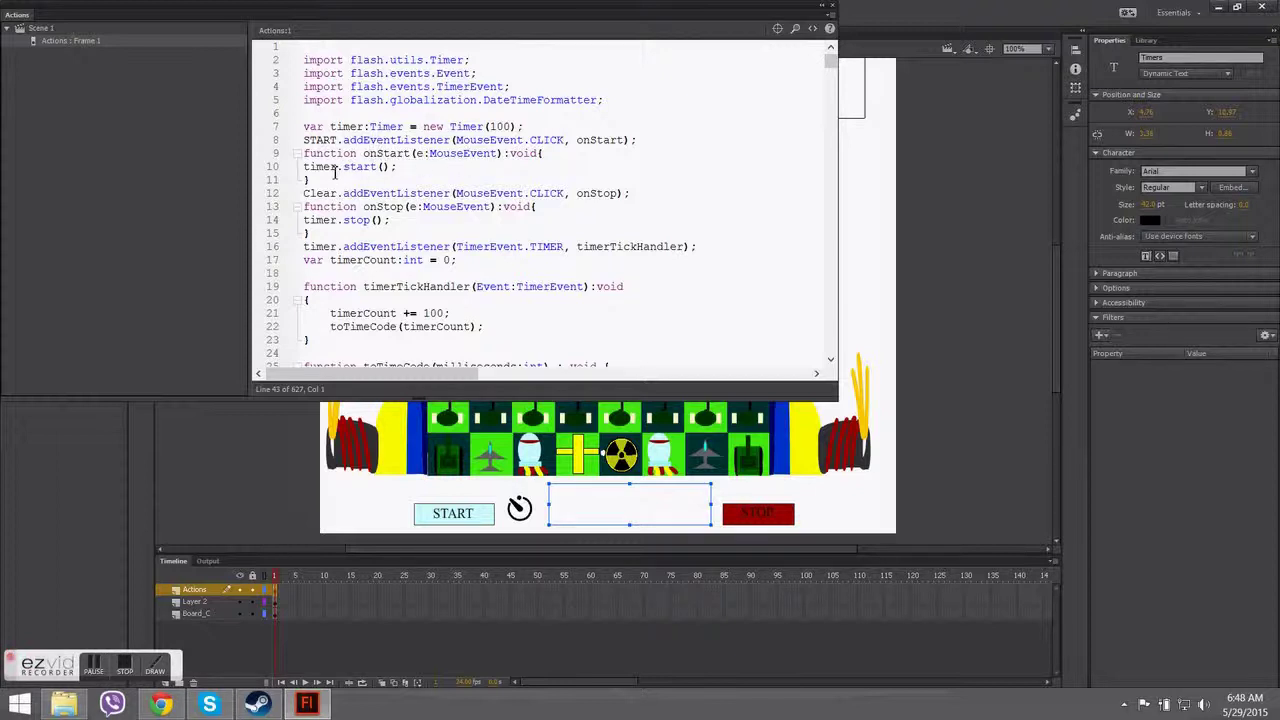
pyautogui.scroll(-3, 377, 170)
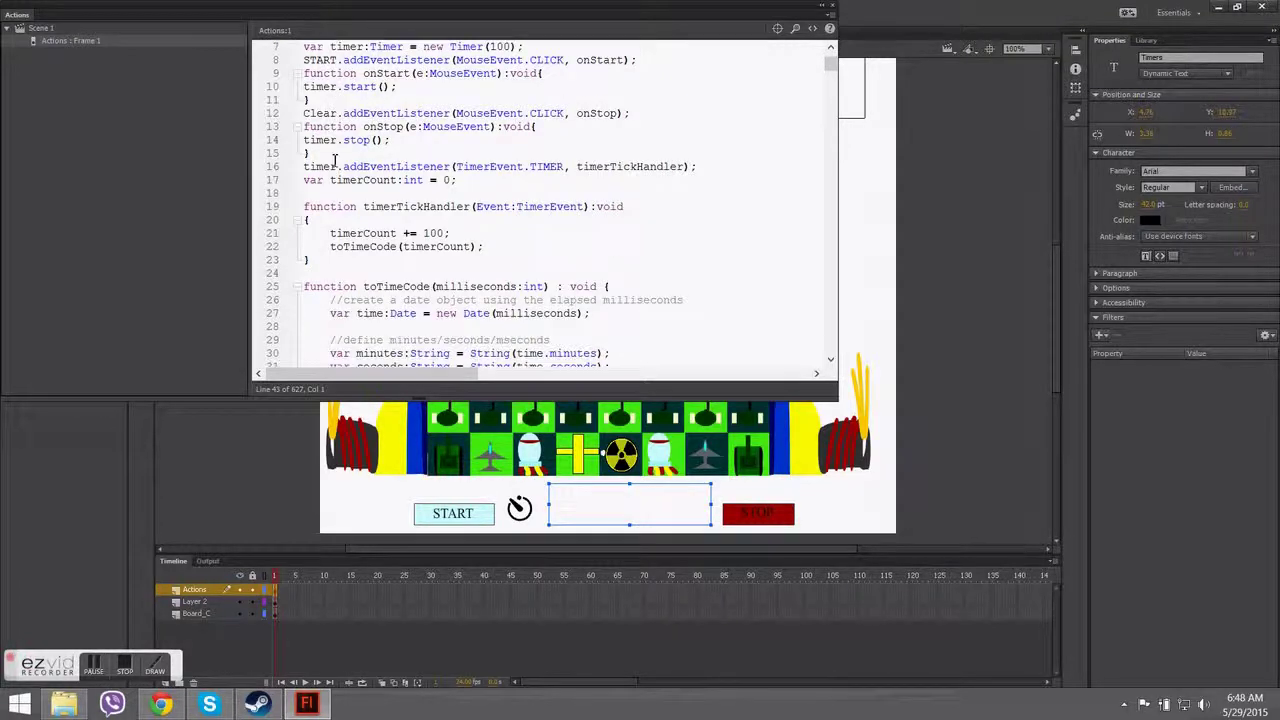
pyautogui.scroll(-1, 323, 183)
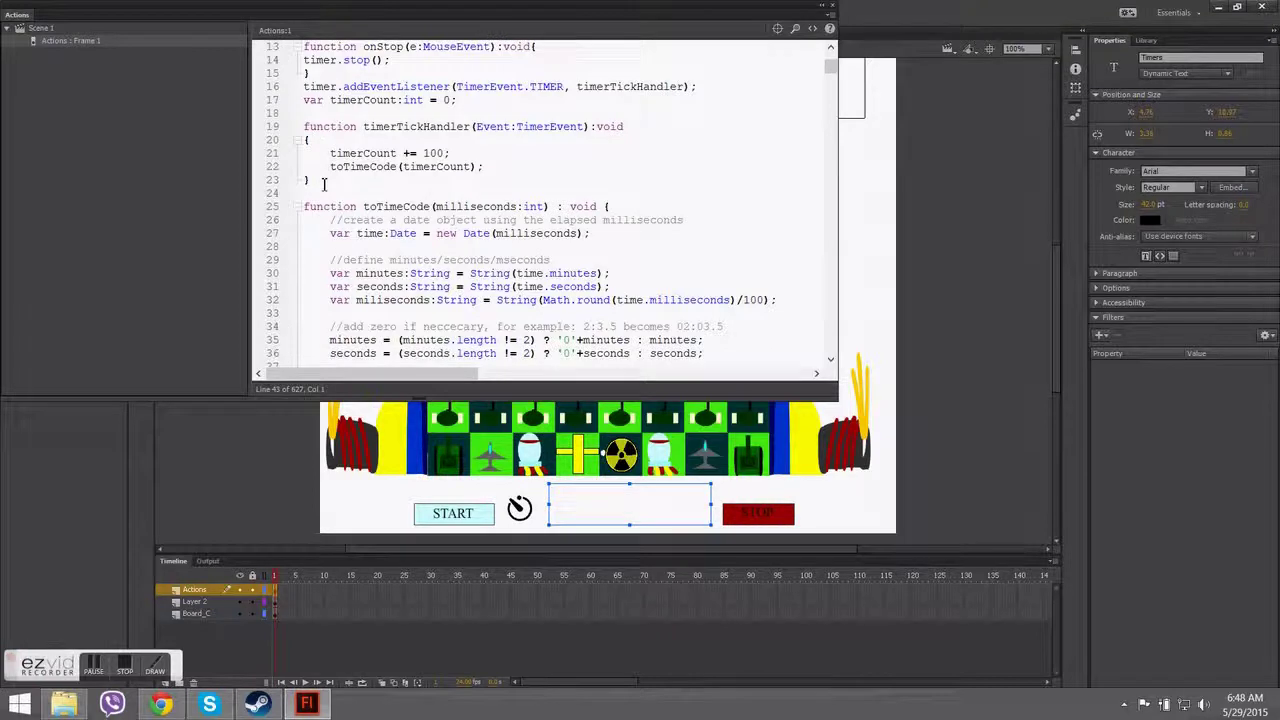
pyautogui.scroll(-1, 323, 184)
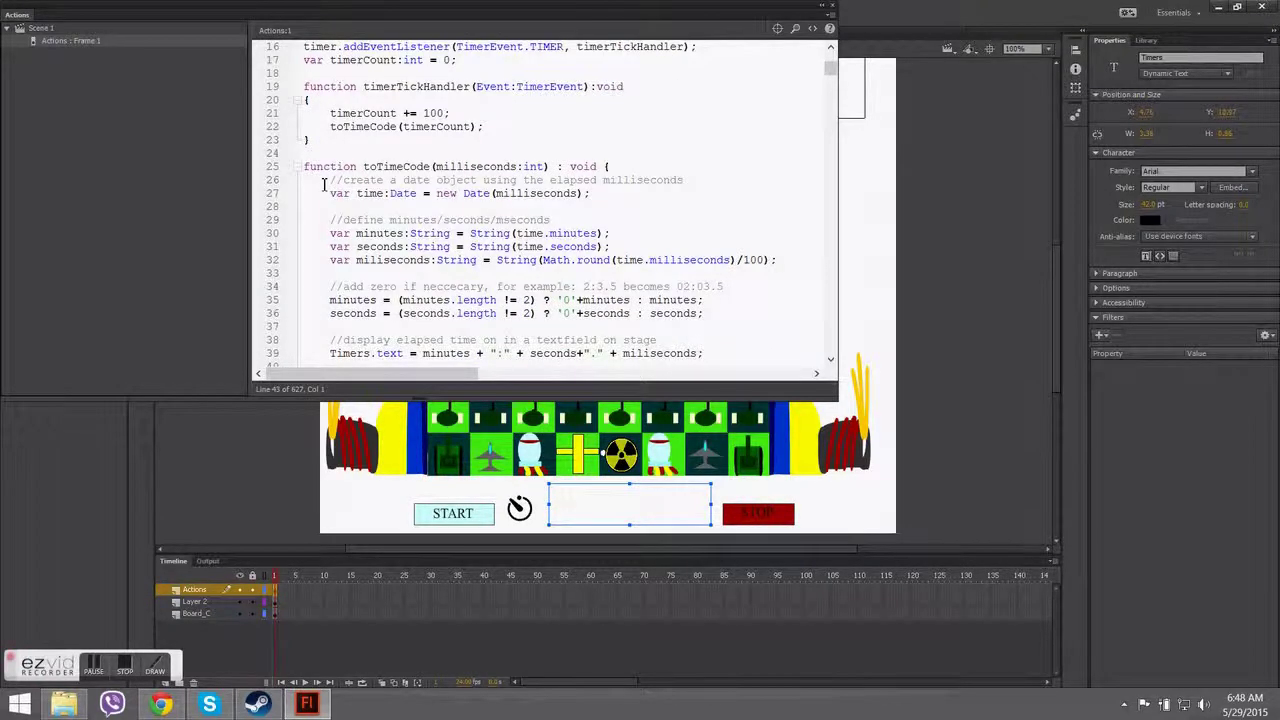
pyautogui.scroll(-2, 323, 183)
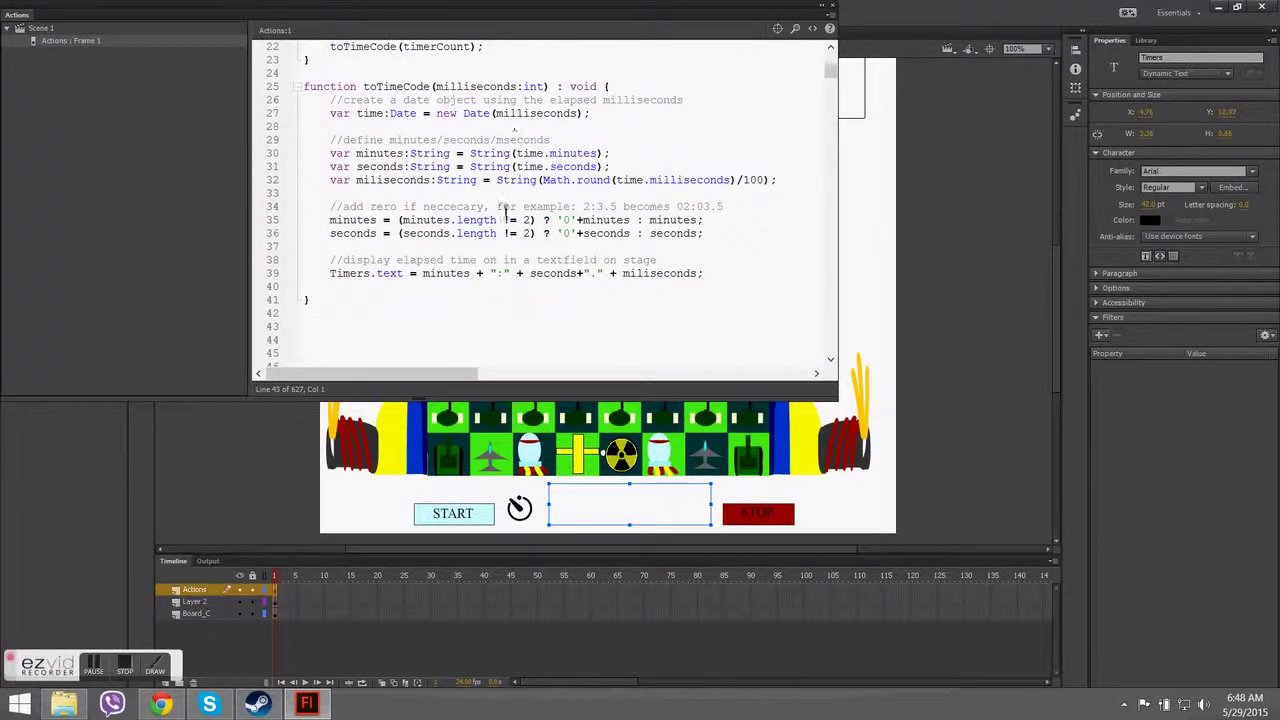
# Examine the START click listener and the onStart function that starts the timer.
pyautogui.scroll(7, 506, 213)
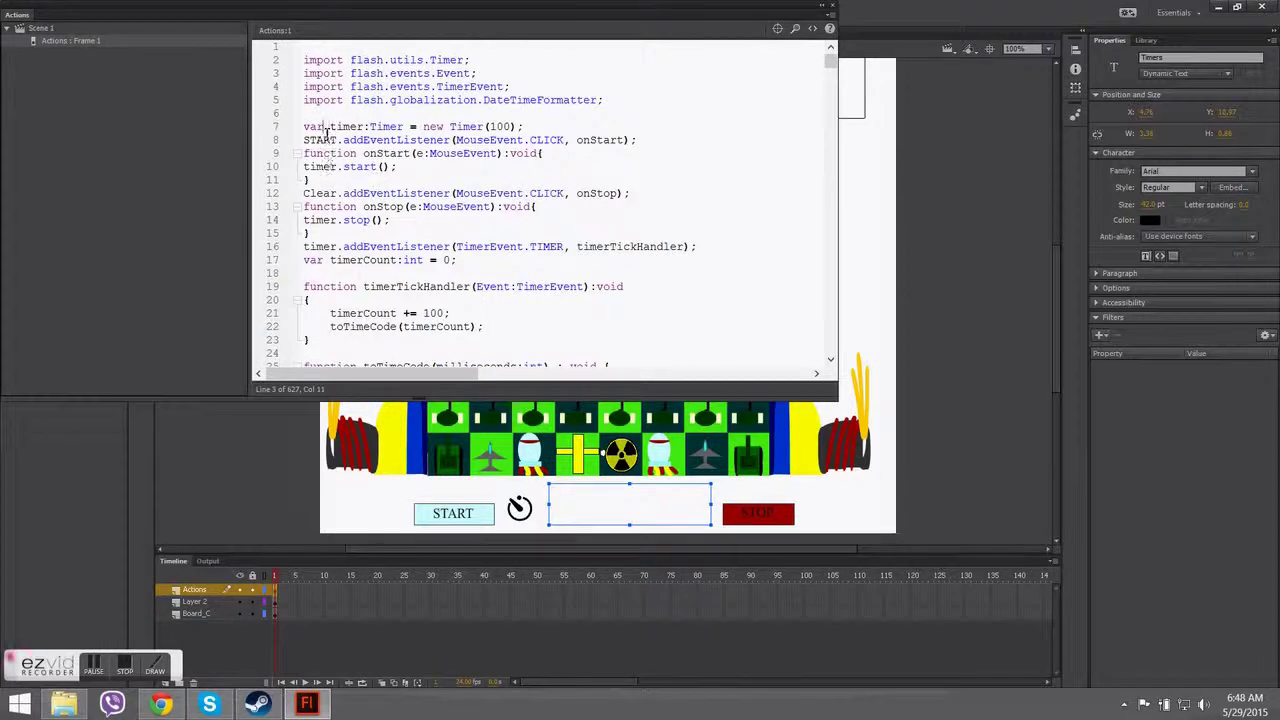
pyautogui.moveTo(304, 140); pyautogui.dragTo(617, 166)
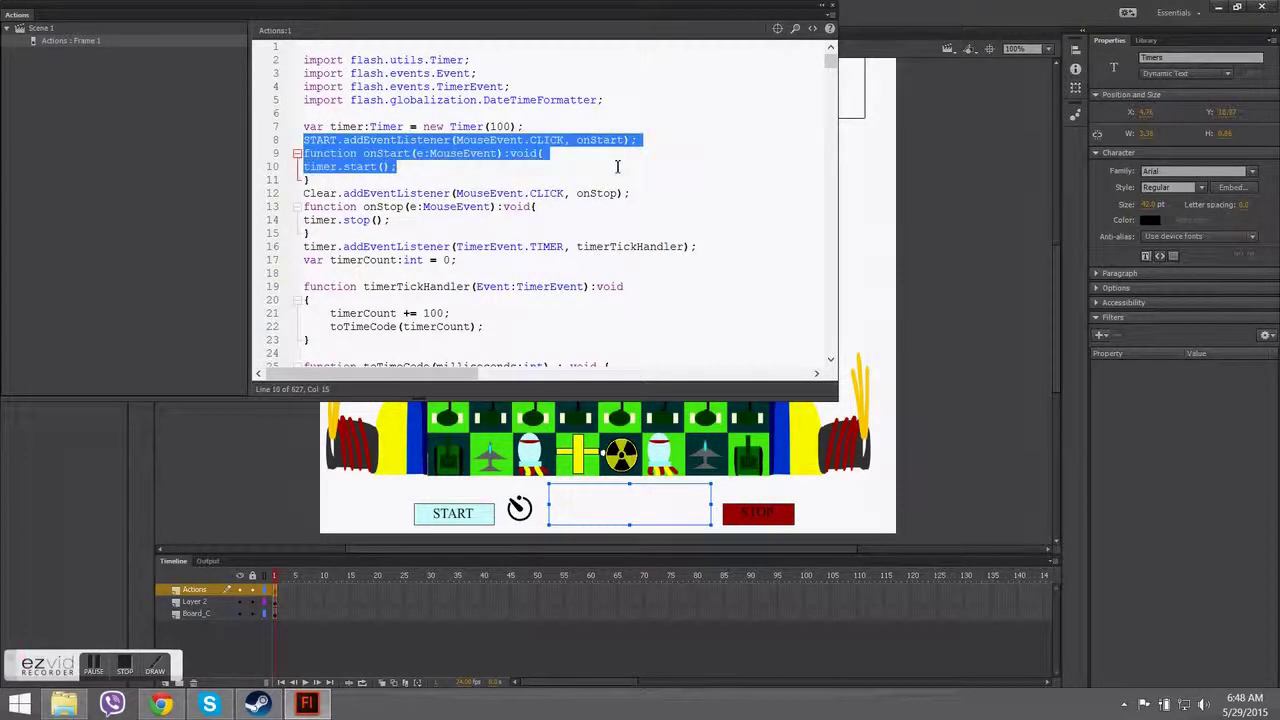
pyautogui.click(342, 166)
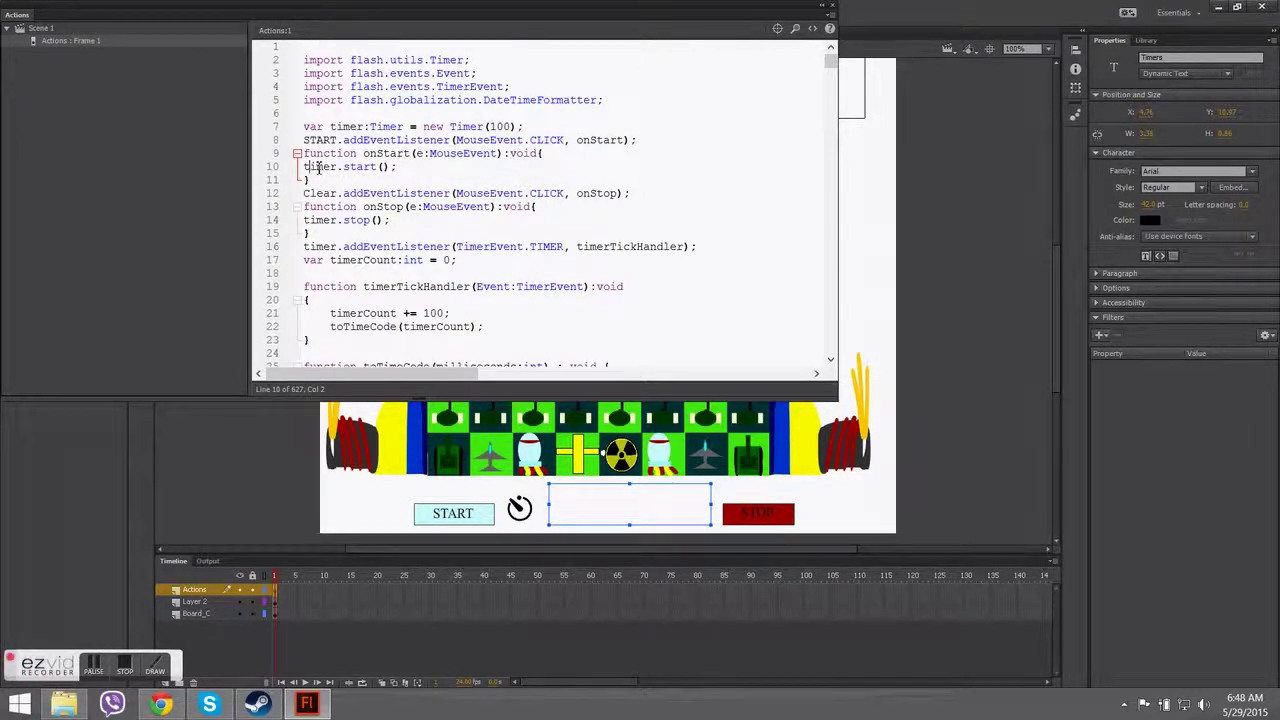
# Examine the START and Clear click listeners with their onStart and onStop functions in the timer code.
pyautogui.moveTo(306, 166); pyautogui.dragTo(400, 176)
pyautogui.click(327, 190)
pyautogui.moveTo(389, 221); pyautogui.dragTo(298, 140)
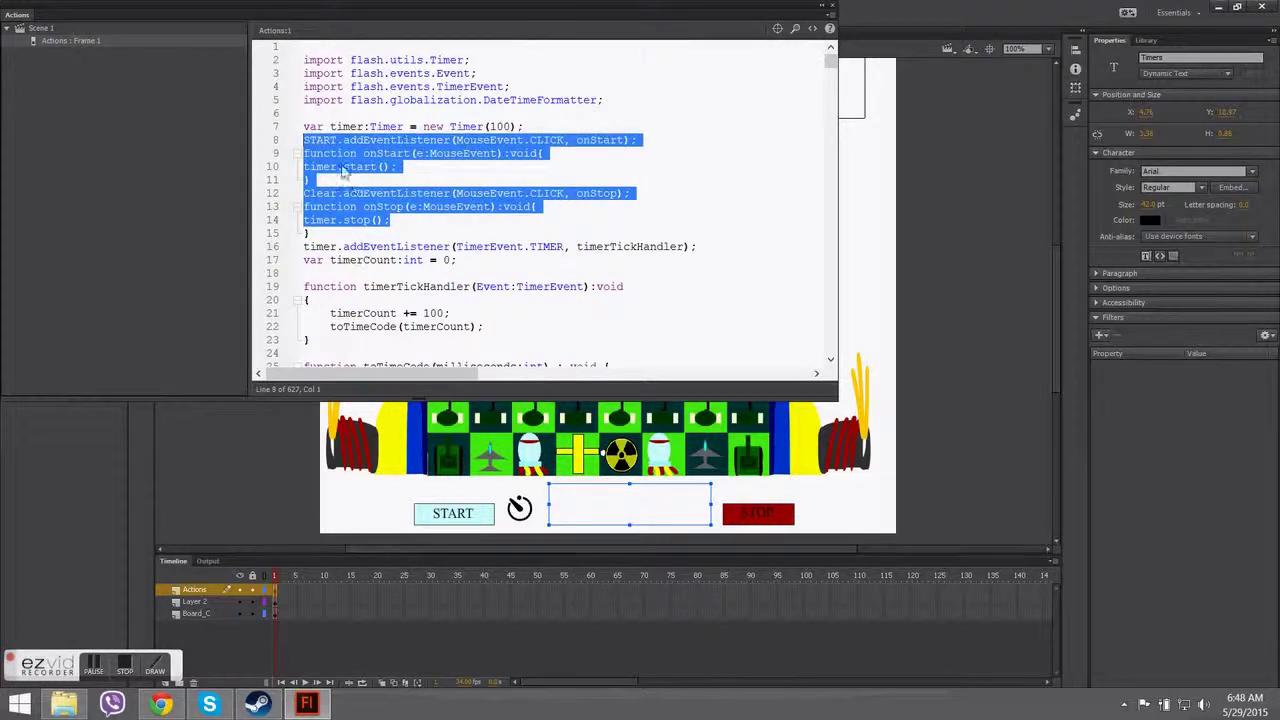
pyautogui.click(435, 250)
# Close the script and examine the START and STOP buttons on the stage, including their instance names and Button type.
pyautogui.click(772, 524)
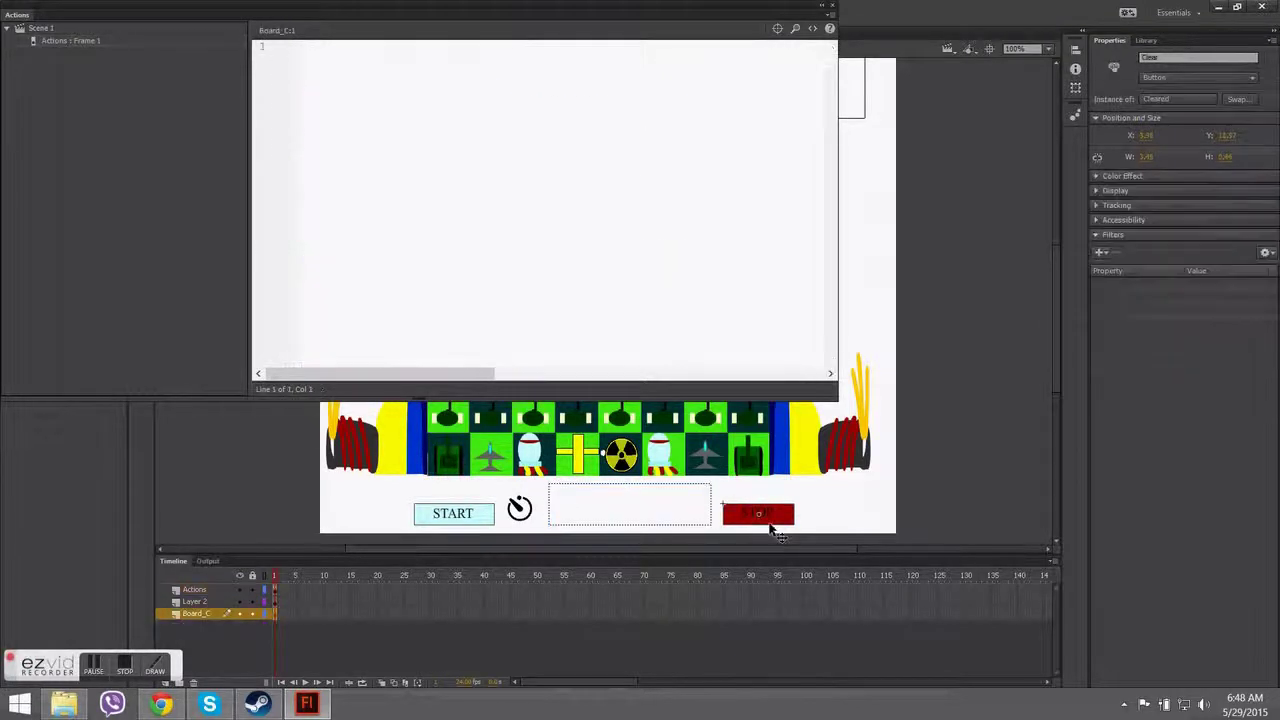
pyautogui.click(480, 519)
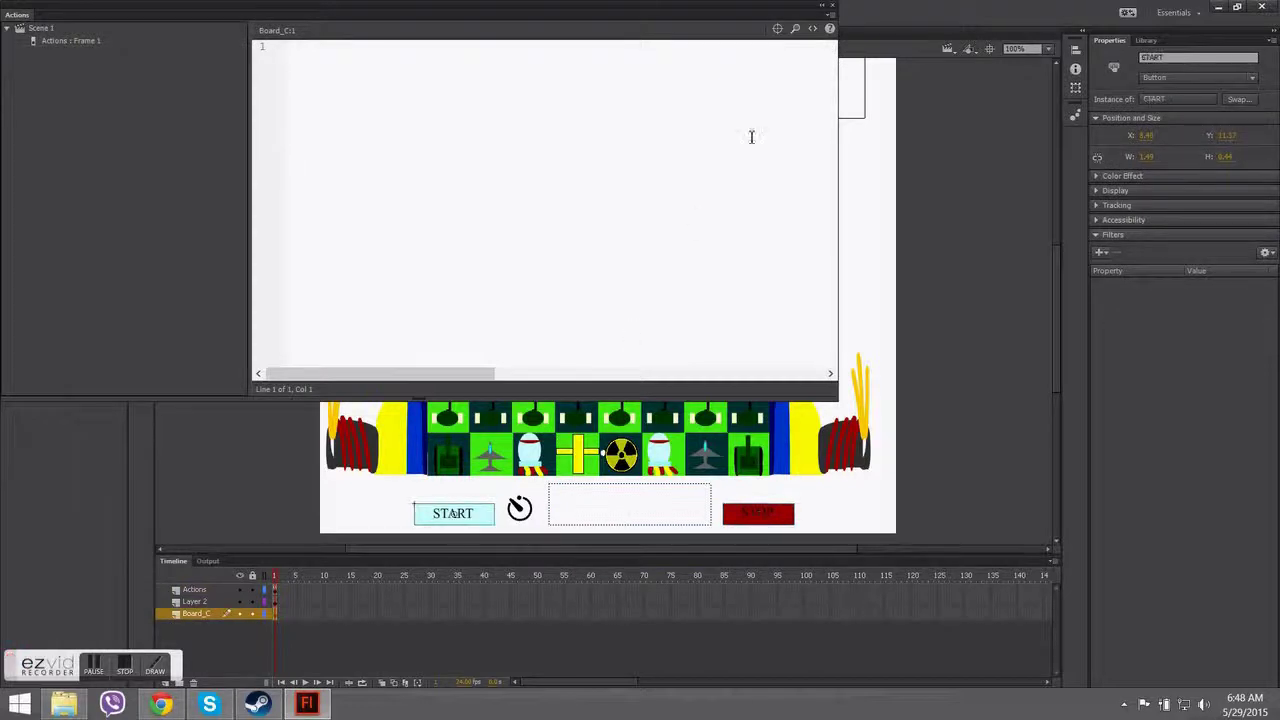
pyautogui.click(831, 7)
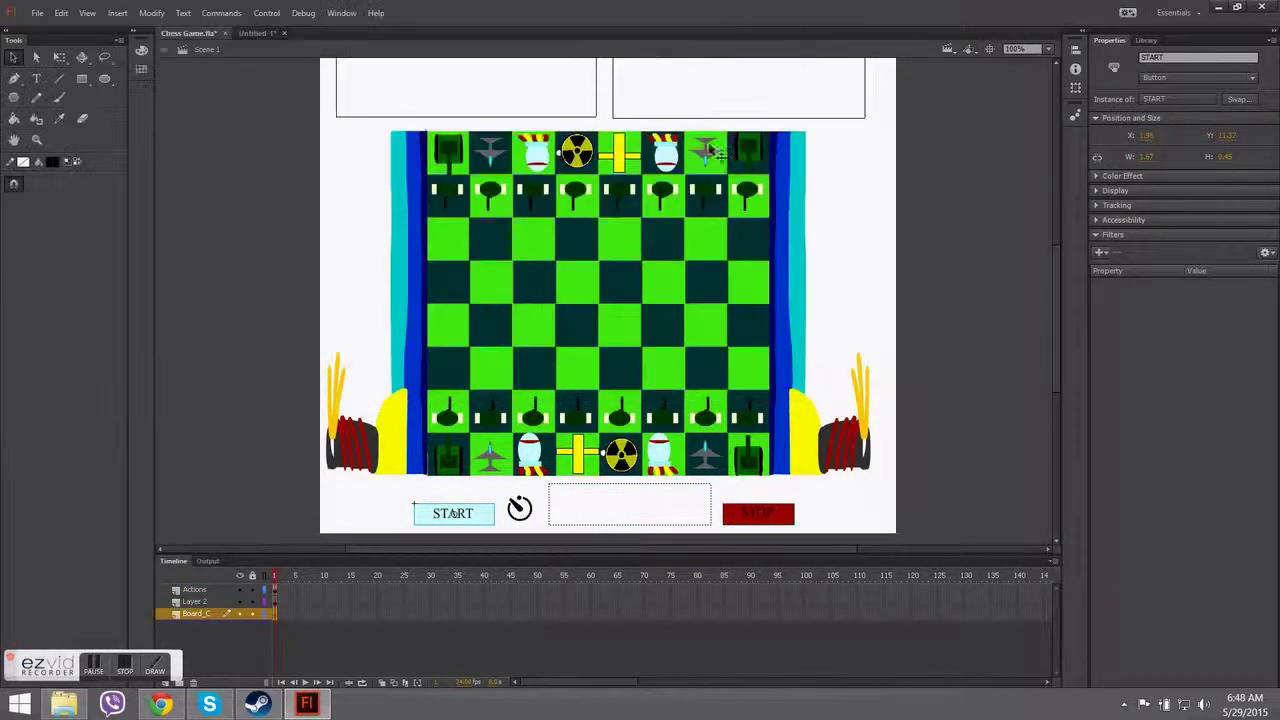
pyautogui.doubleClick(474, 521)
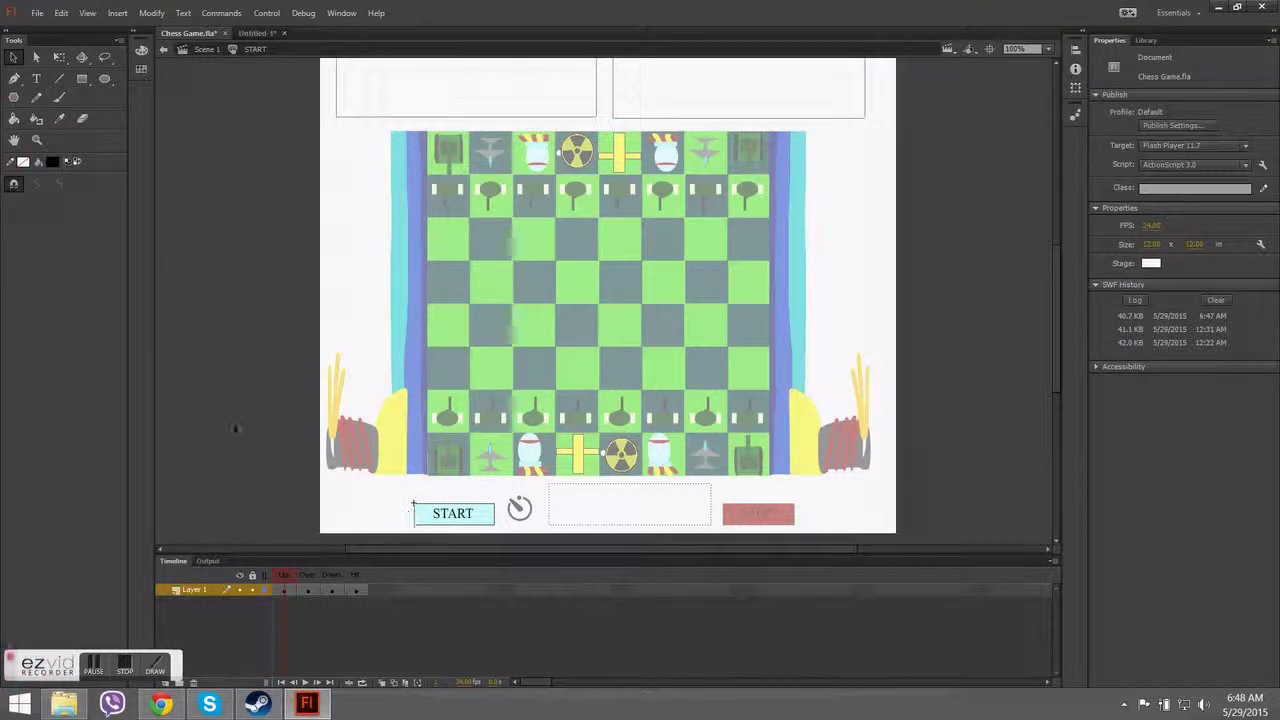
pyautogui.doubleClick(741, 518)
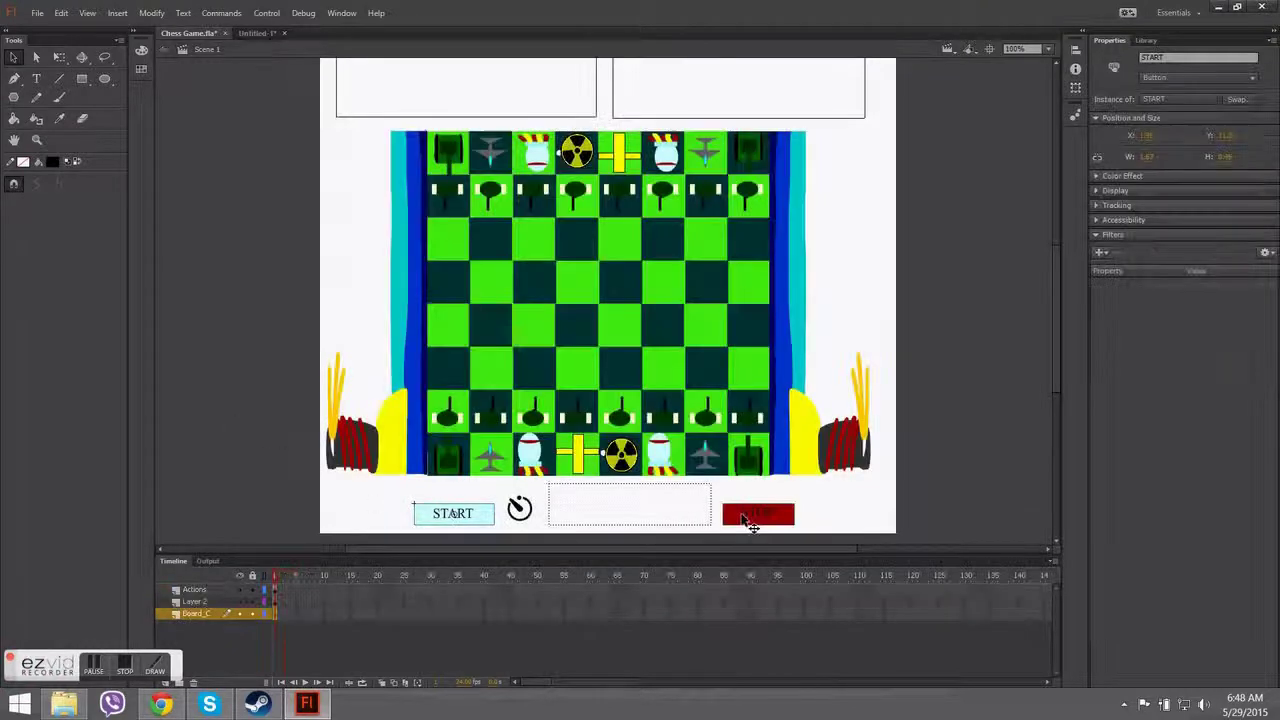
pyautogui.click(228, 360)
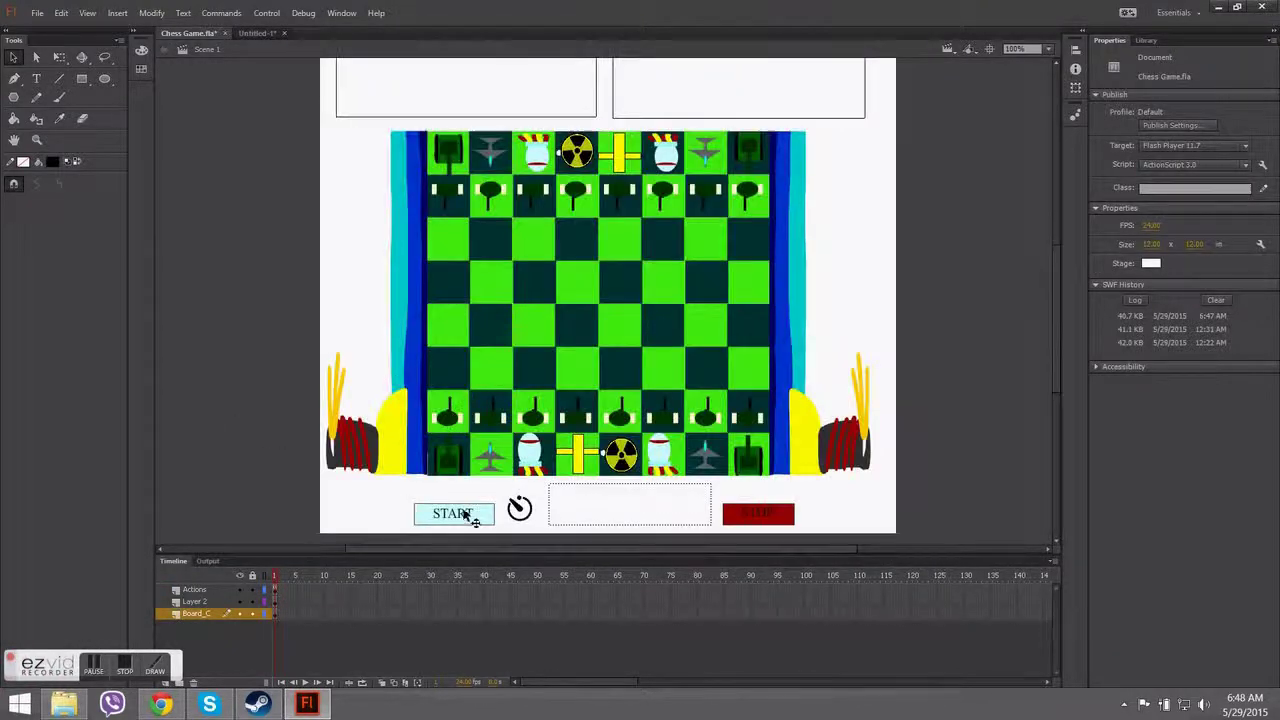
pyautogui.click(465, 514)
pyautogui.moveTo(1184, 58); pyautogui.dragTo(1109, 58)
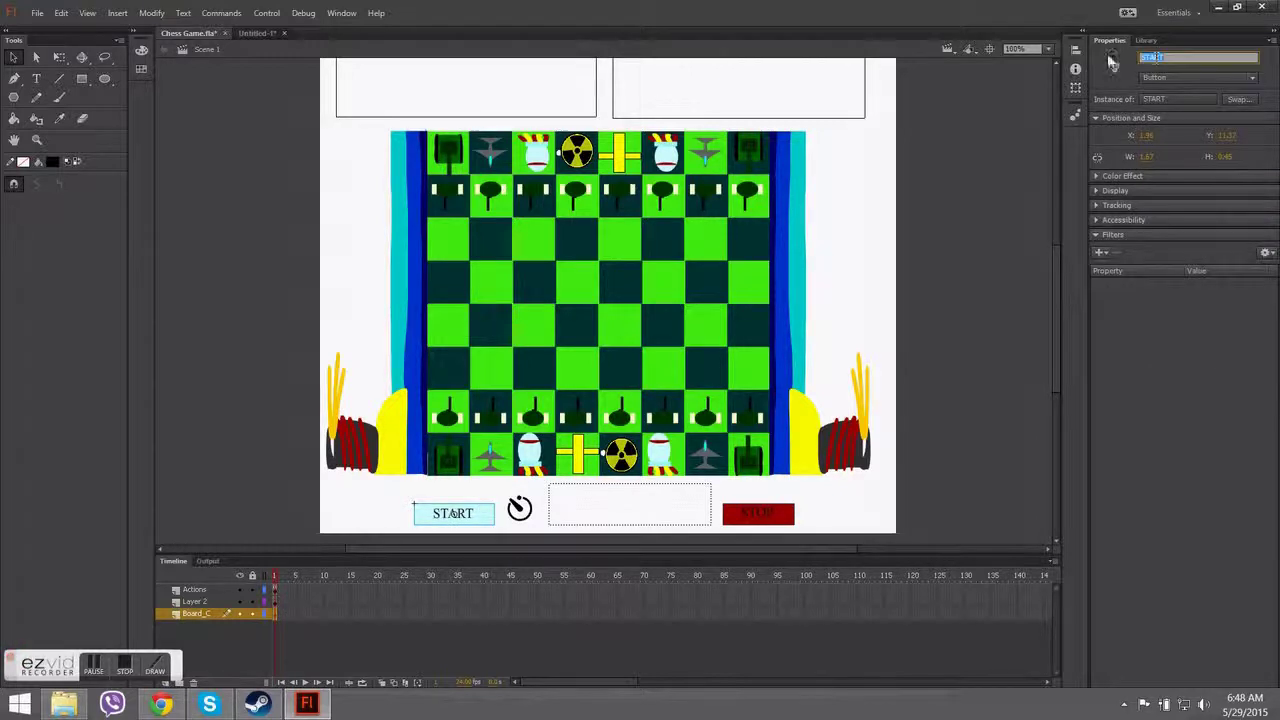
pyautogui.click(1155, 79)
pyautogui.click(1150, 79)
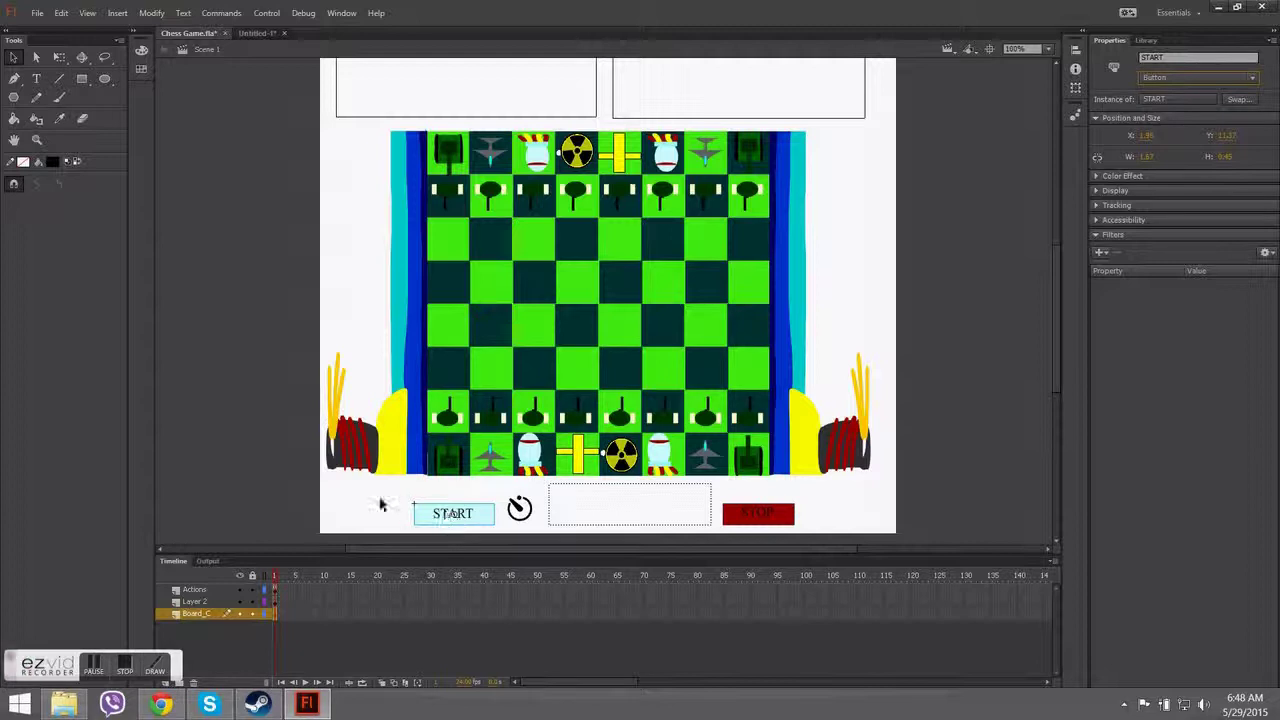
# Preview the game, start, stop and restart the timer, and close the preview.
pyautogui.hotkey('ctrl', 'Return')
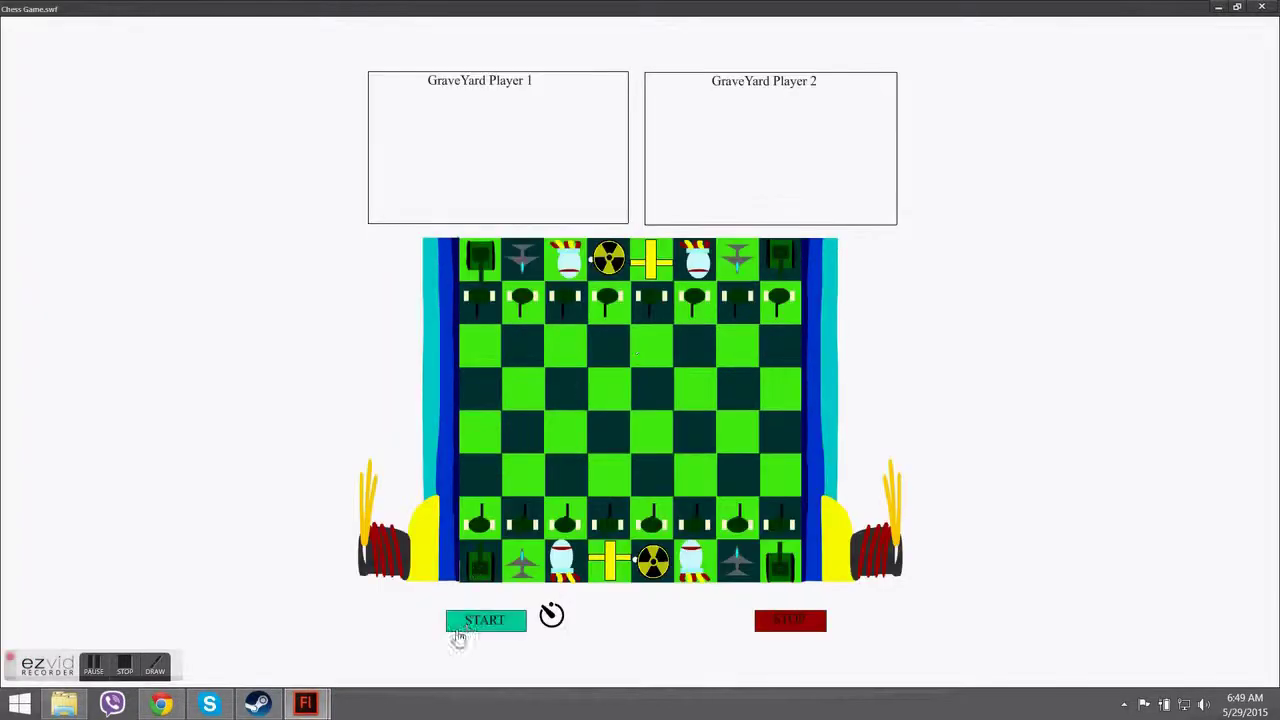
pyautogui.click(470, 630)
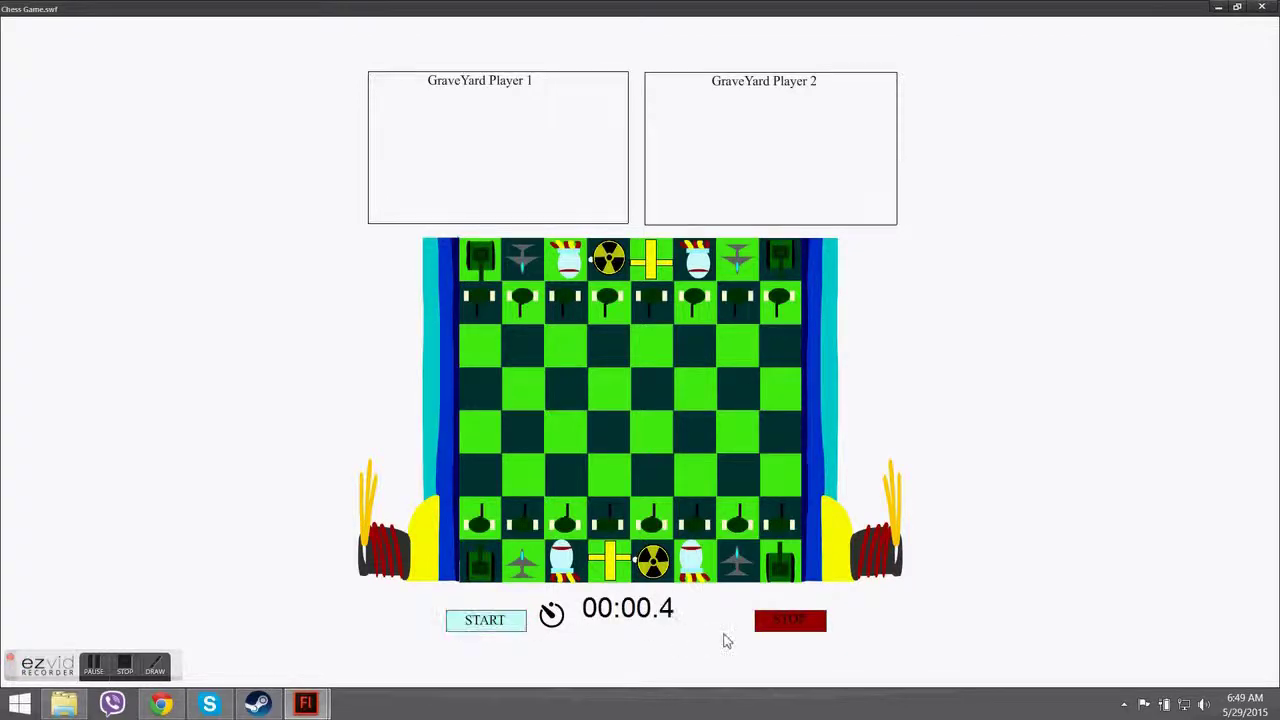
pyautogui.click(786, 622)
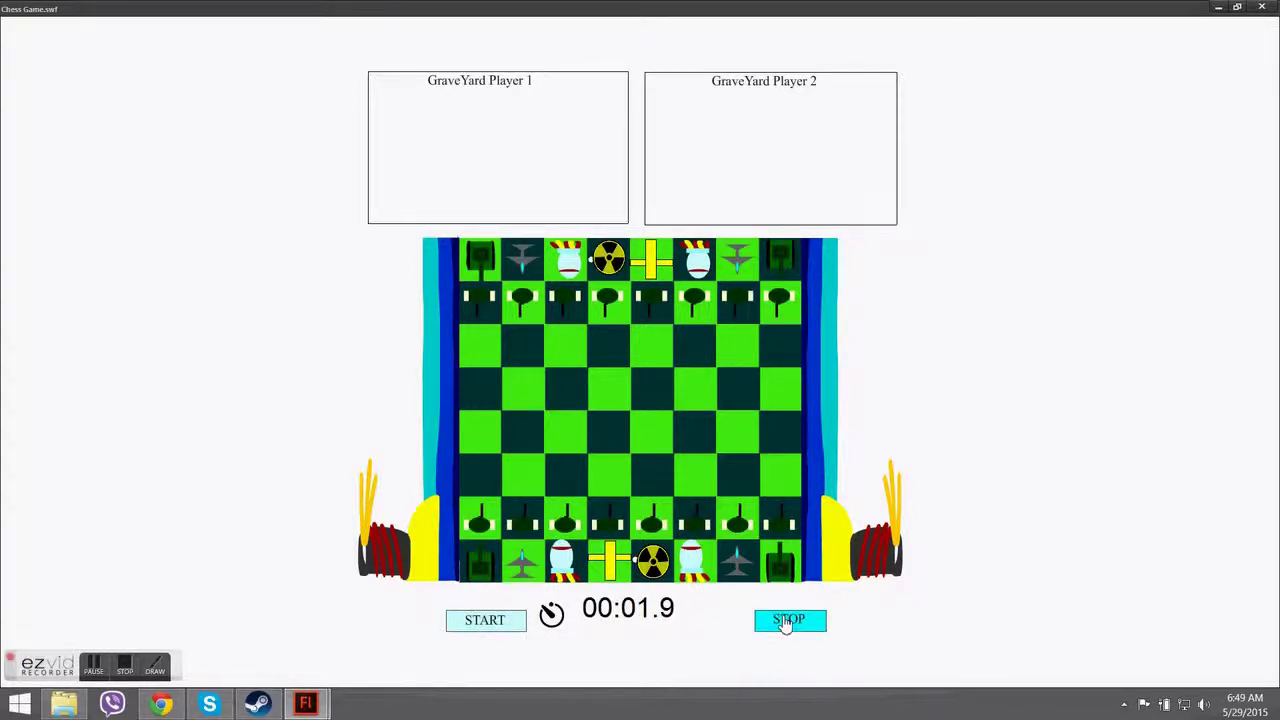
pyautogui.click(495, 628)
pyautogui.click(1271, 9)
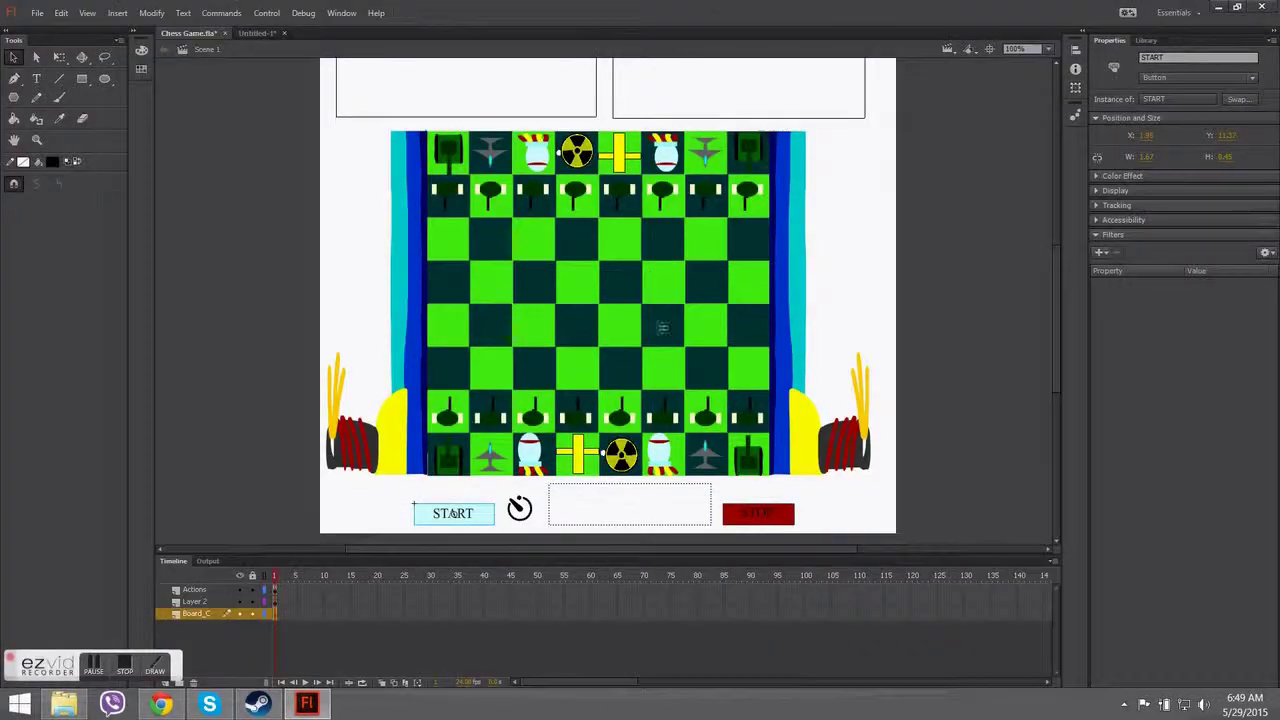
pyautogui.click(260, 31)
pyautogui.scroll(2, 230, 140)
pyautogui.scroll(-2, 242, 104)
pyautogui.moveTo(485, 388); pyautogui.dragTo(588, 240)
pyautogui.click(189, 33)
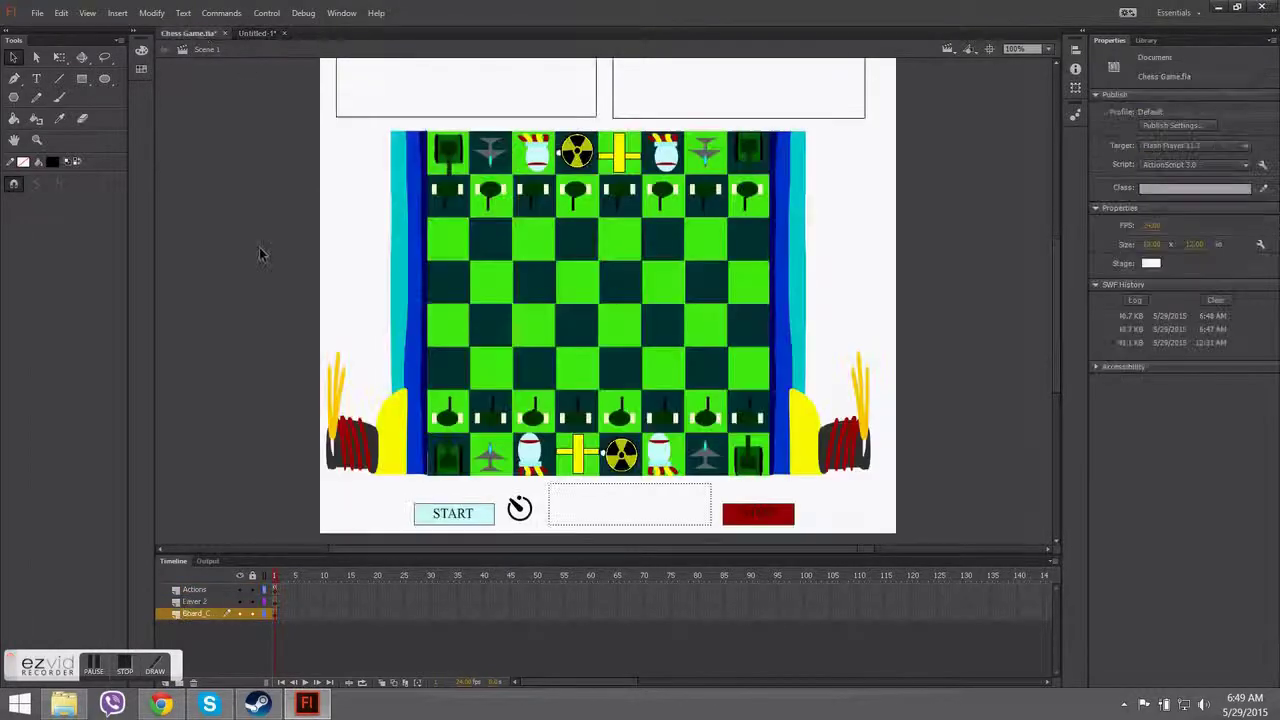
pyautogui.scroll(-5, 306, 294)
pyautogui.scroll(5, 611, 350)
pyautogui.scroll(5, 611, 350)
pyautogui.scroll(-7, 611, 350)
pyautogui.scroll(5, 611, 350)
pyautogui.scroll(-3, 611, 350)
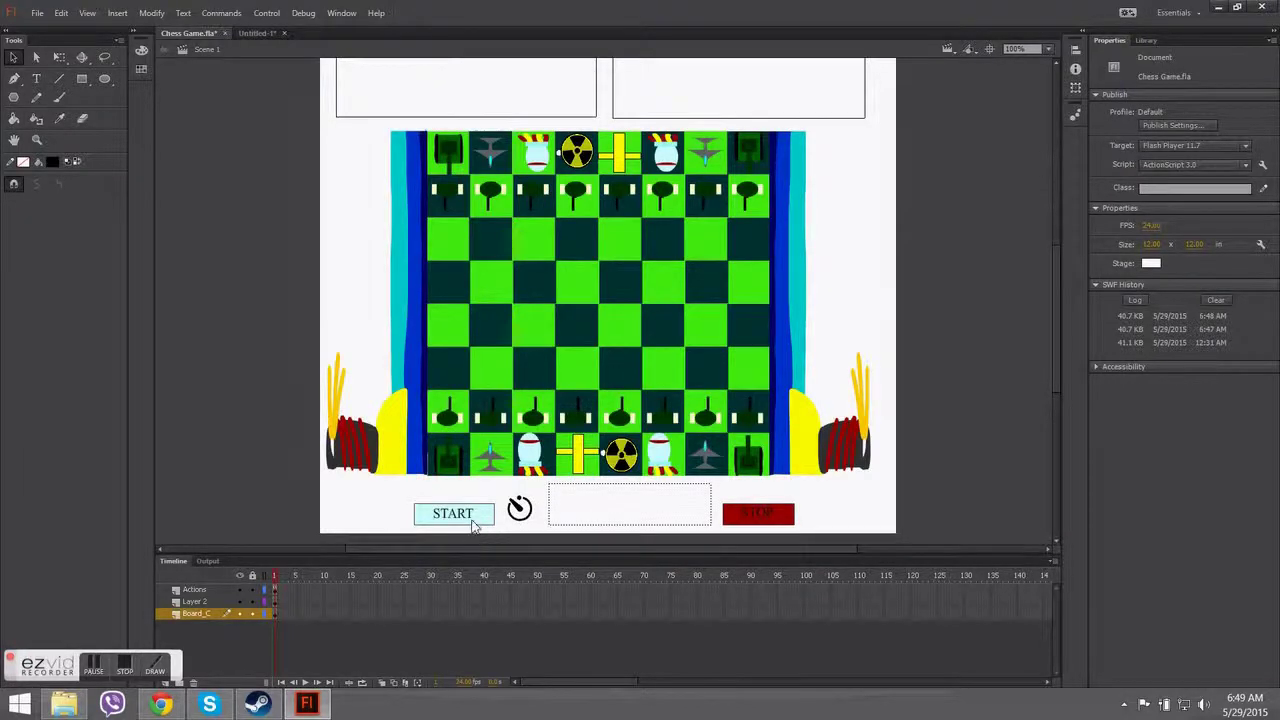
# Preview the game and play several pawn and jet moves, placing two captured pawns in GraveYard Player 1 and one in GraveYard Player 2.
pyautogui.hotkey('ctrl', 'Return')
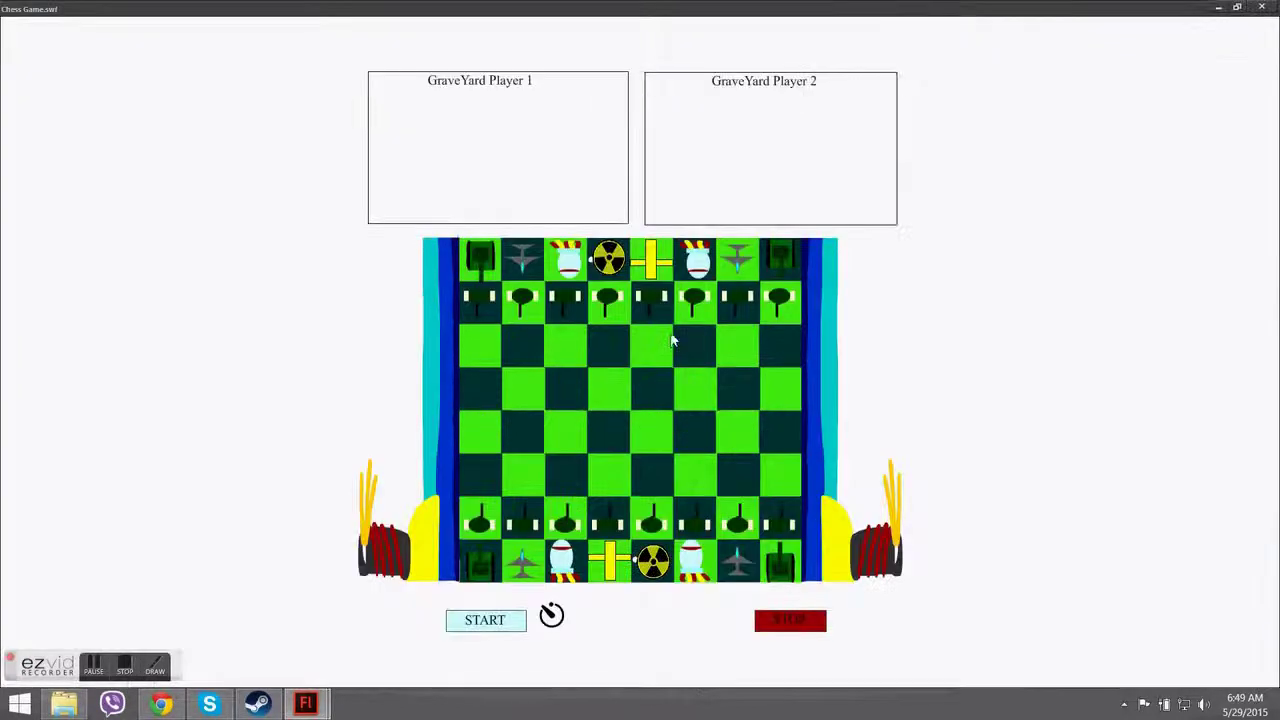
pyautogui.moveTo(478, 518); pyautogui.dragTo(477, 438)
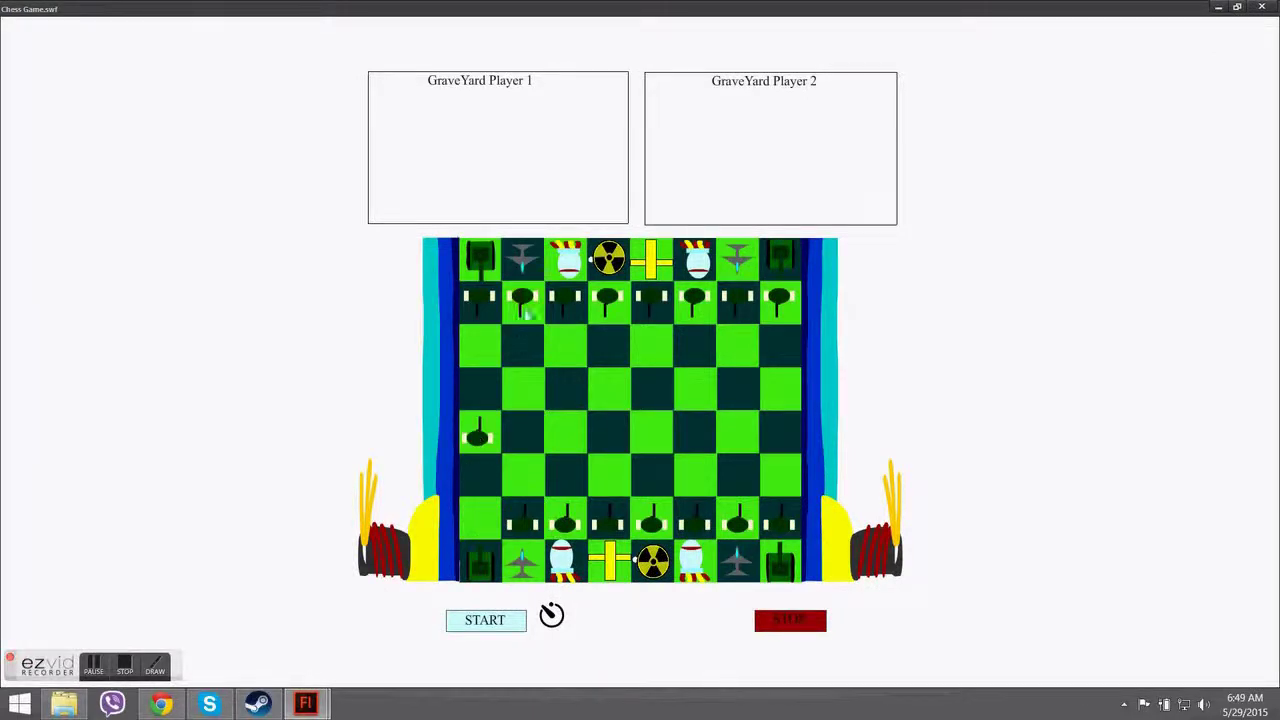
pyautogui.moveTo(525, 308); pyautogui.dragTo(386, 108)
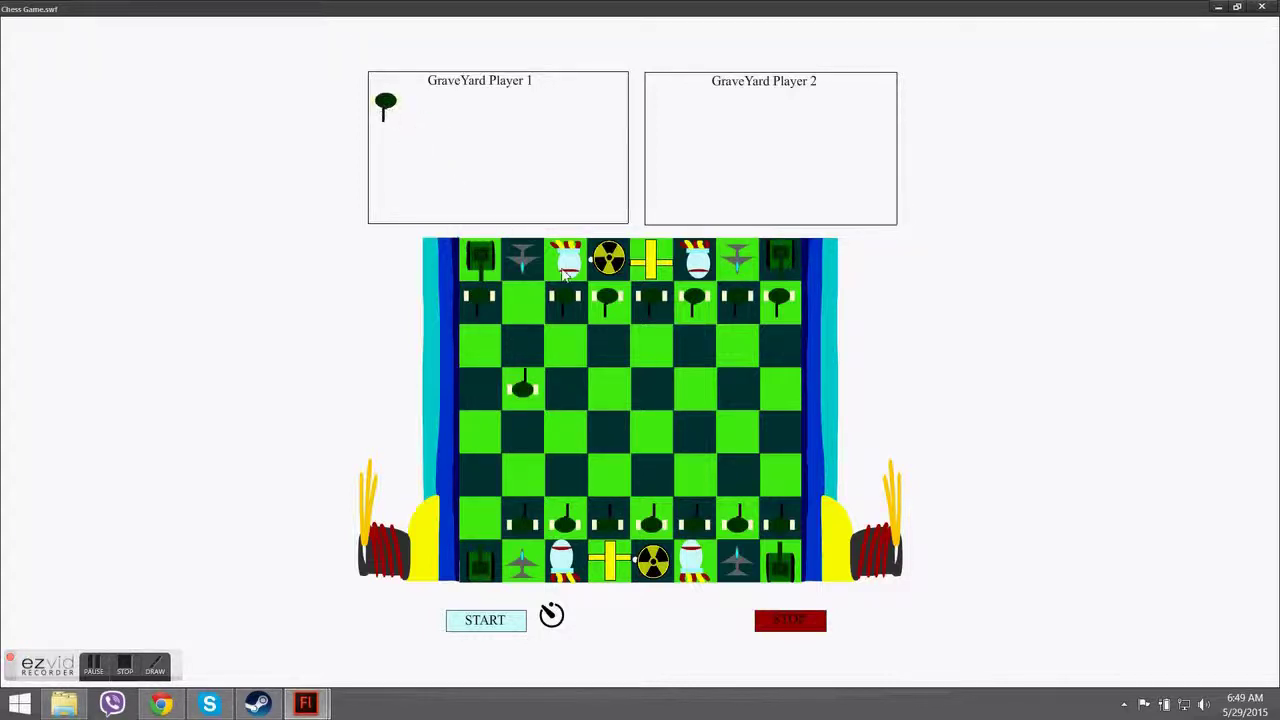
pyautogui.moveTo(556, 292); pyautogui.dragTo(565, 350)
pyautogui.moveTo(545, 567); pyautogui.dragTo(566, 480)
pyautogui.moveTo(560, 363); pyautogui.dragTo(652, 122)
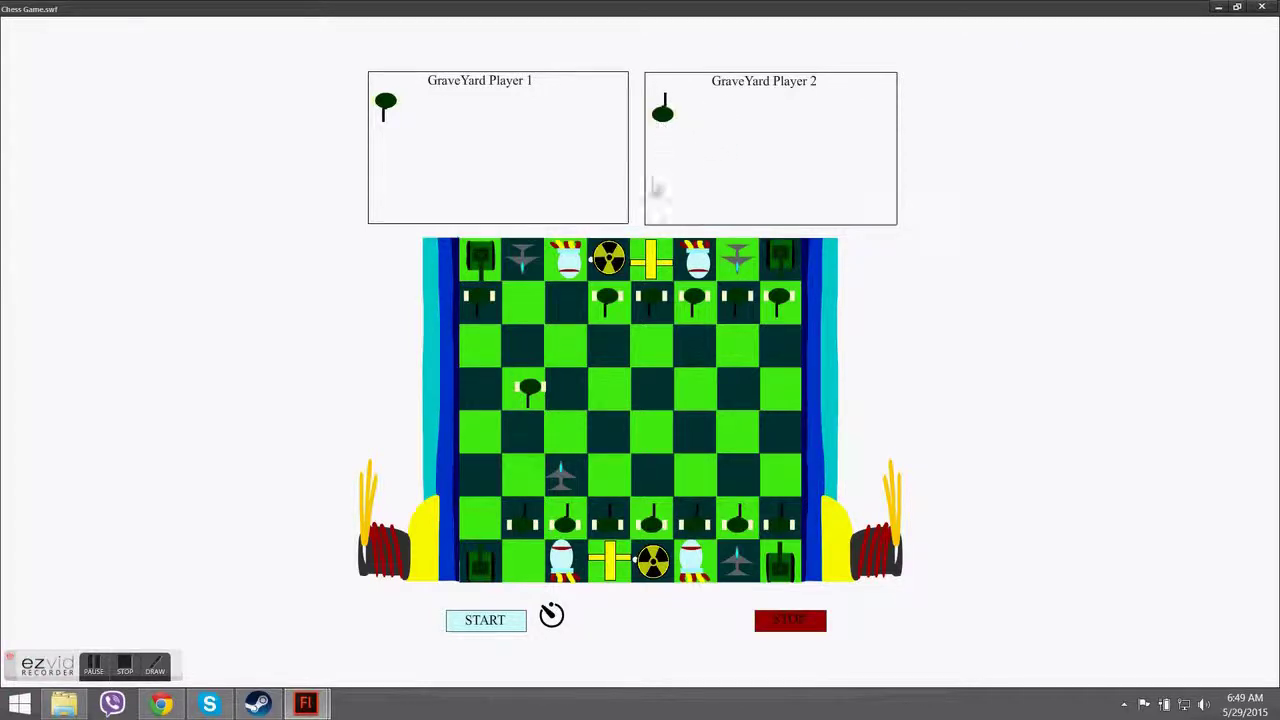
pyautogui.moveTo(560, 482); pyautogui.dragTo(424, 108)
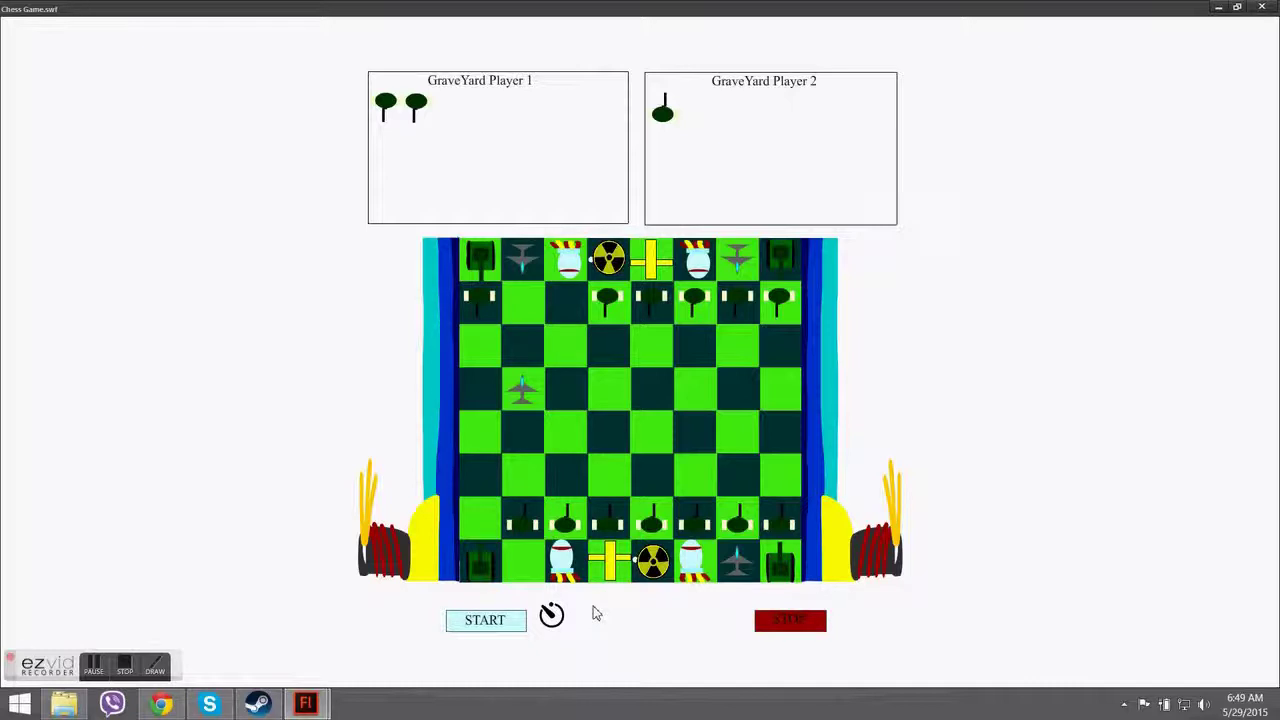
# Start the timer, move a captured pawn to GraveYard Player 1 and the captured jet to GraveYard Player 2, stop the timer, and close the preview.
pyautogui.click(505, 621)
pyautogui.moveTo(519, 388); pyautogui.dragTo(460, 108)
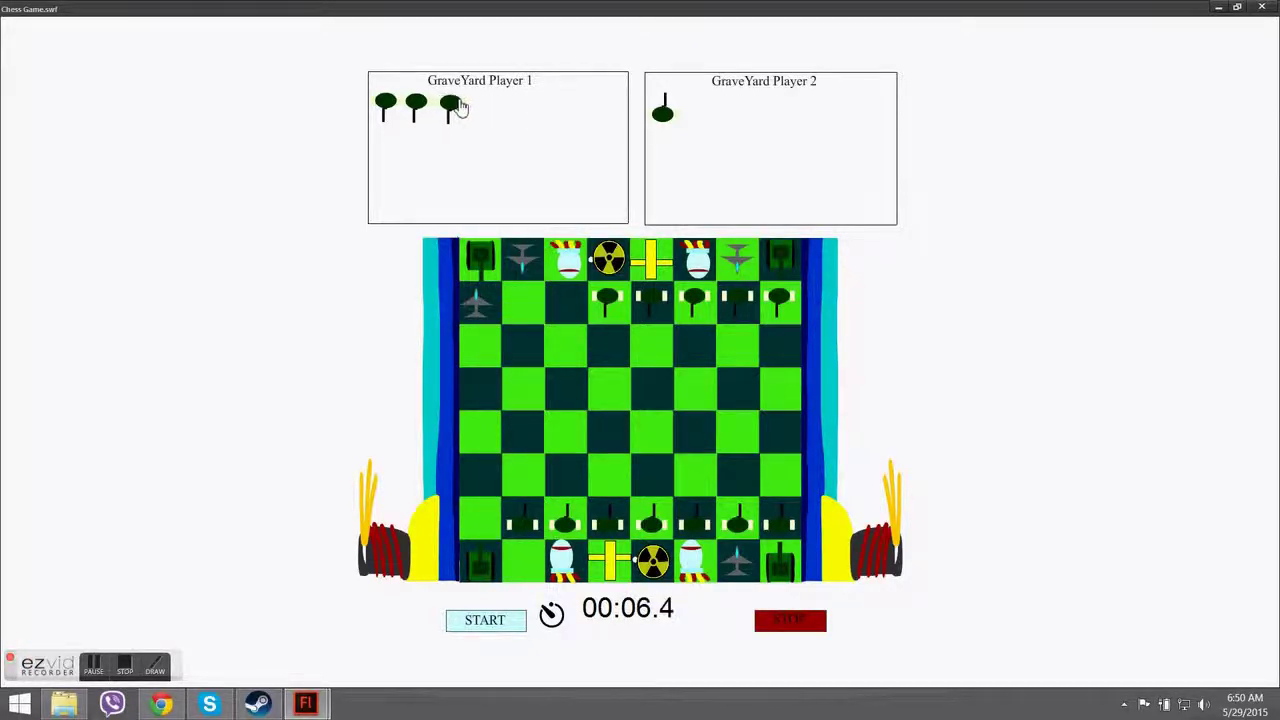
pyautogui.moveTo(484, 268); pyautogui.dragTo(695, 110)
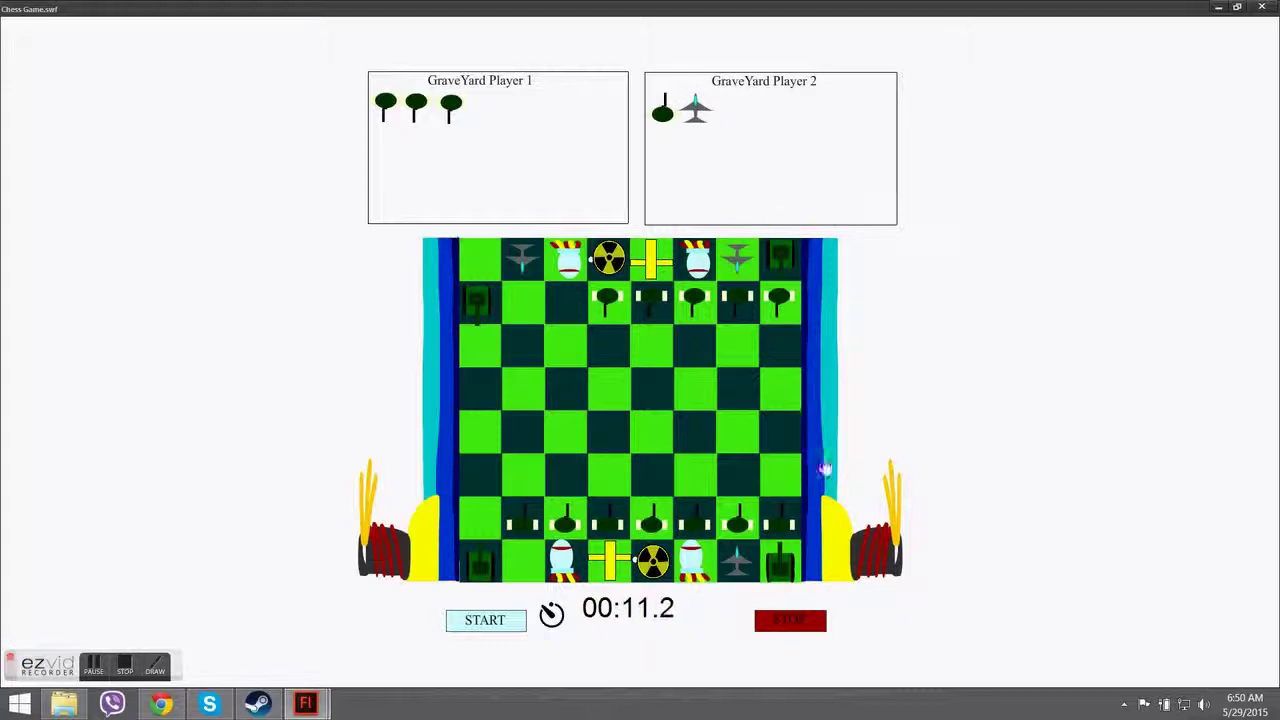
pyautogui.click(791, 624)
pyautogui.click(1261, 7)
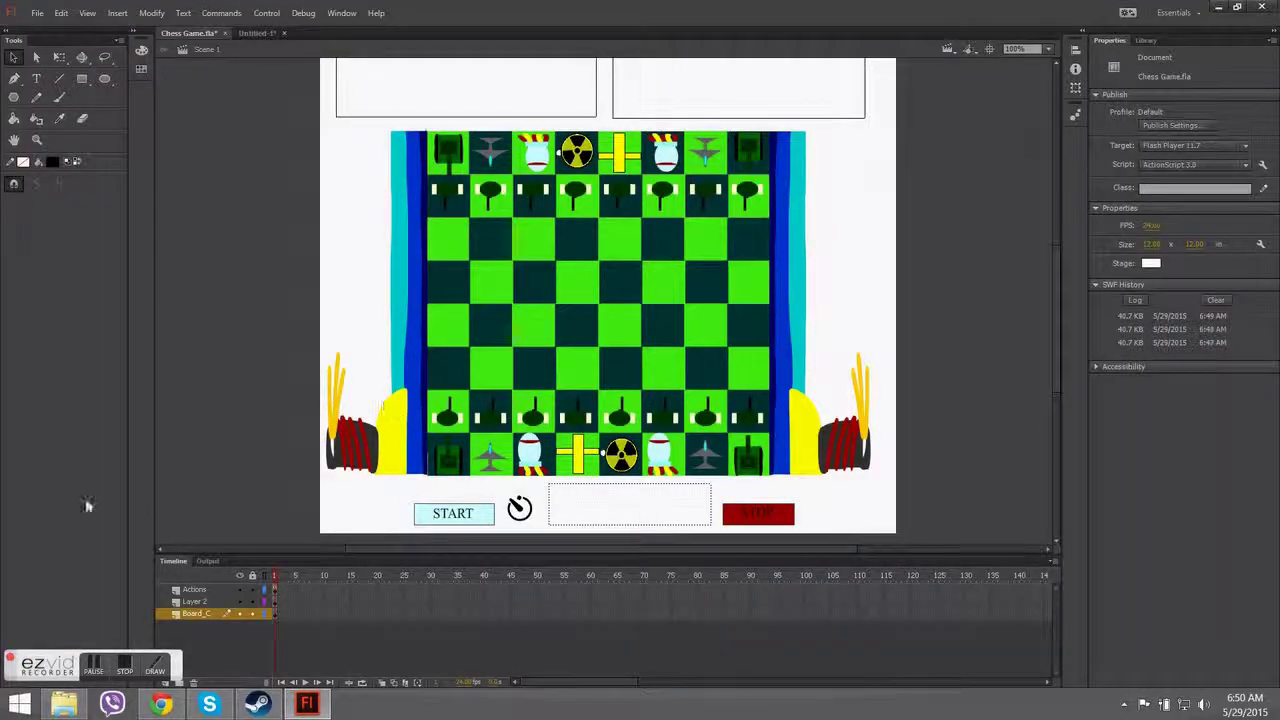